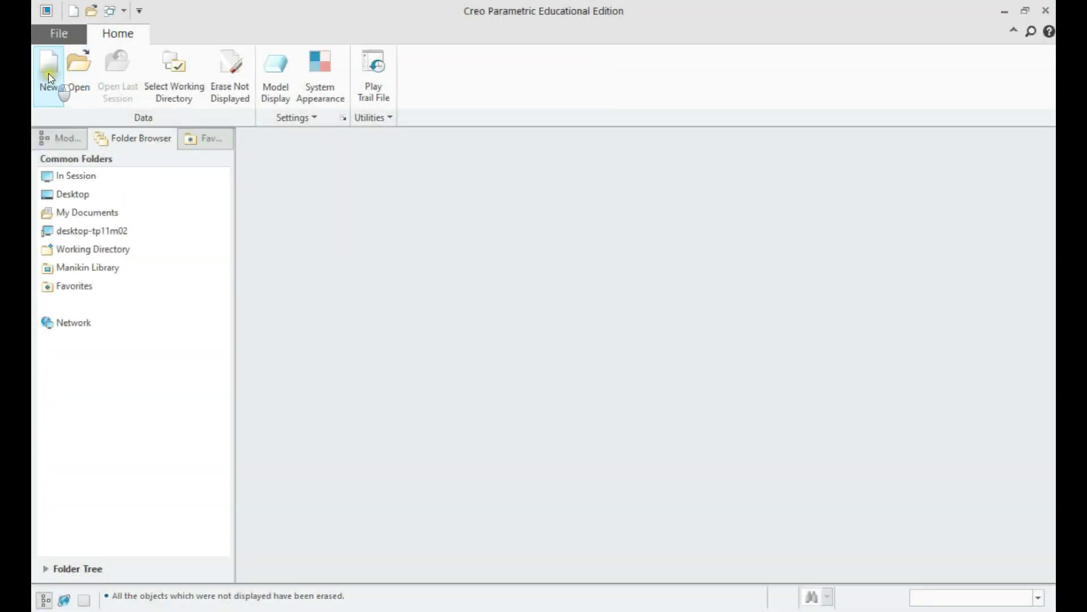
Step: Create a new solid part named blower using the default template
click(49, 75)
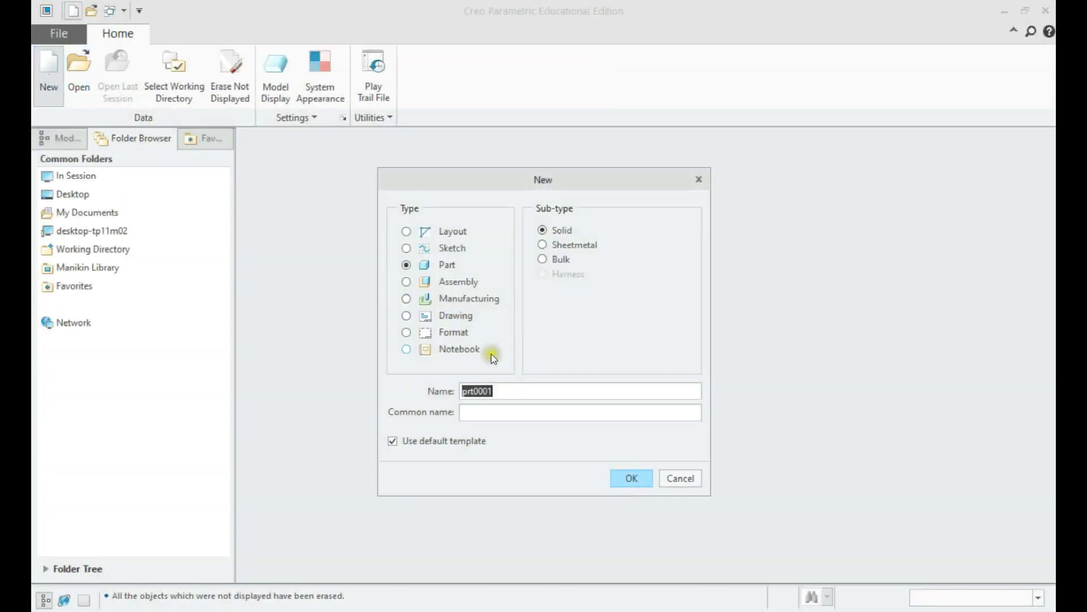
text(blower)
click(625, 478)
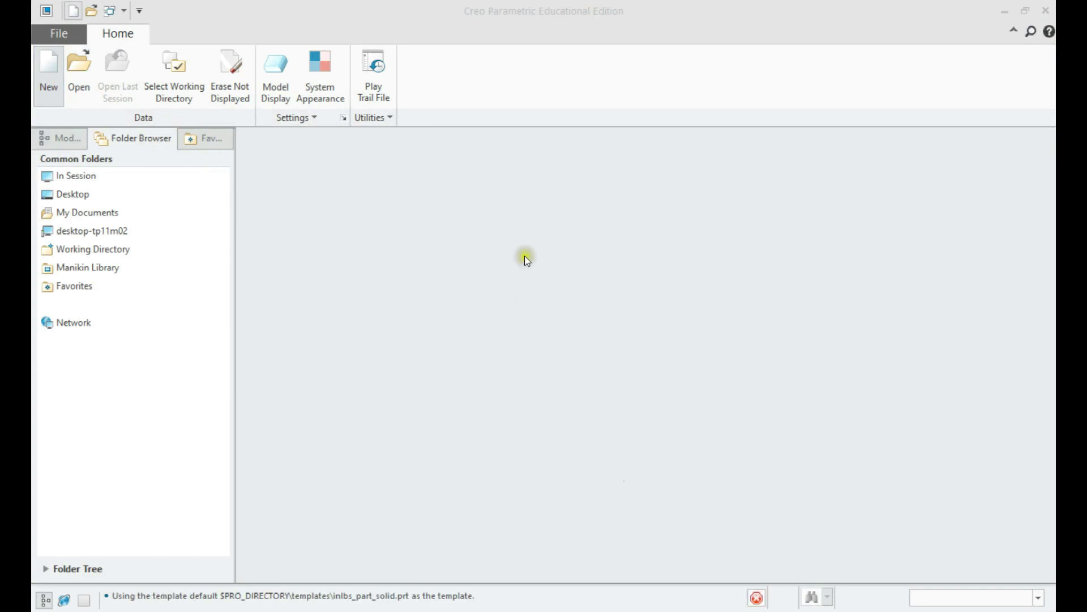
Step: Show the datum planes to start a Revolve sketch on the FRONT plane, and hide them again inside the sketch
click(705, 143)
click(718, 230)
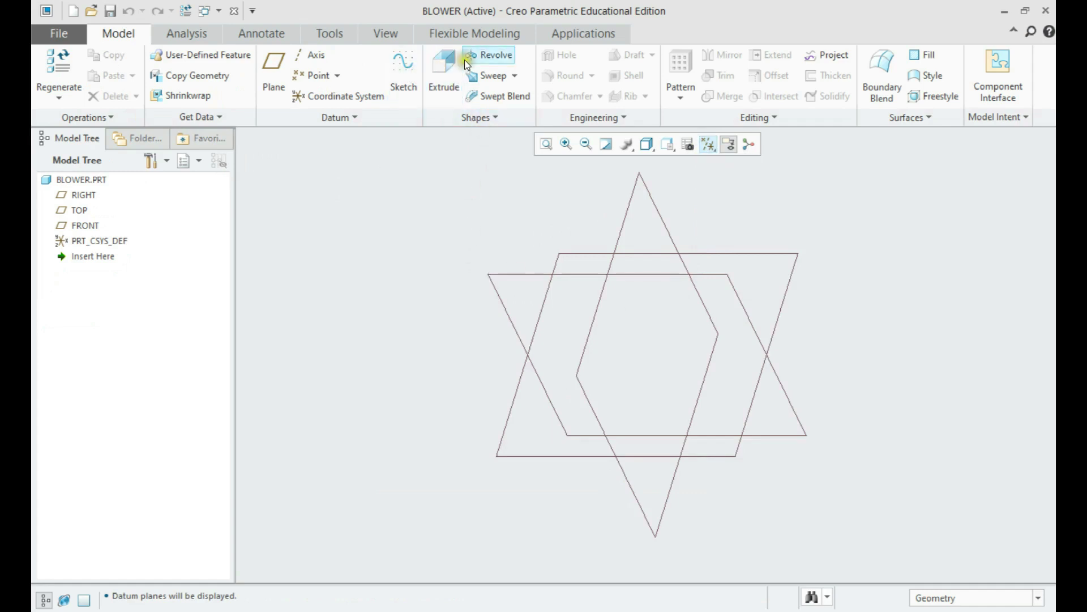
click(478, 55)
click(520, 274)
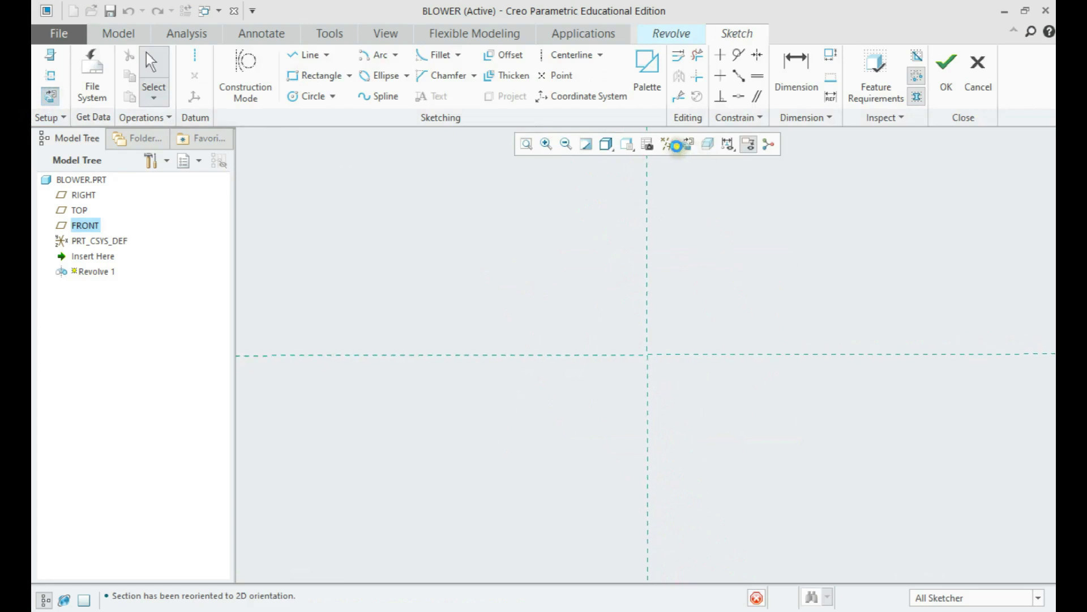
click(668, 144)
click(700, 230)
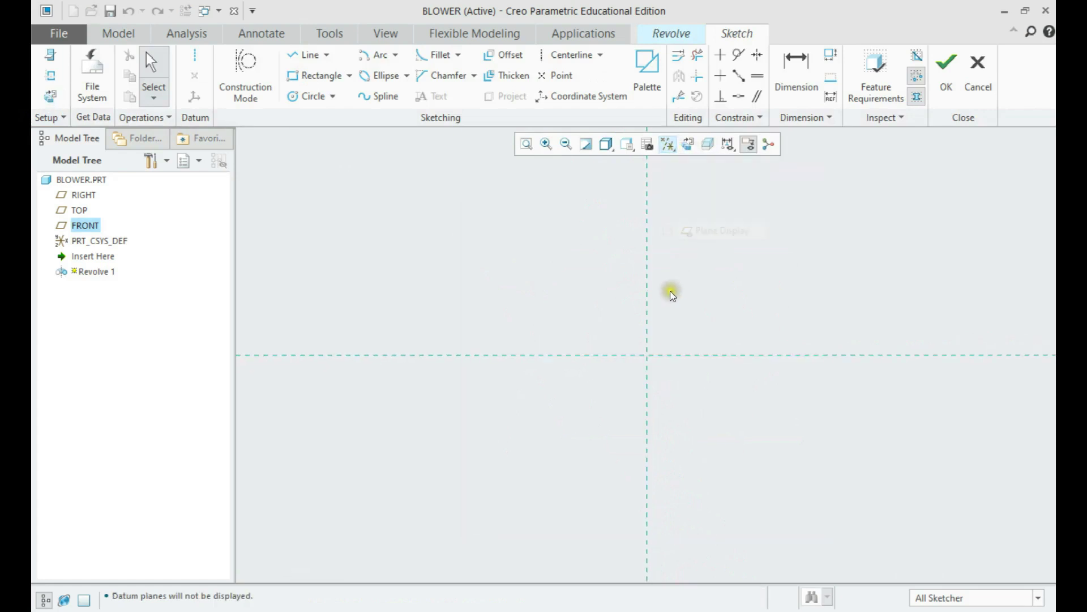
click(561, 55)
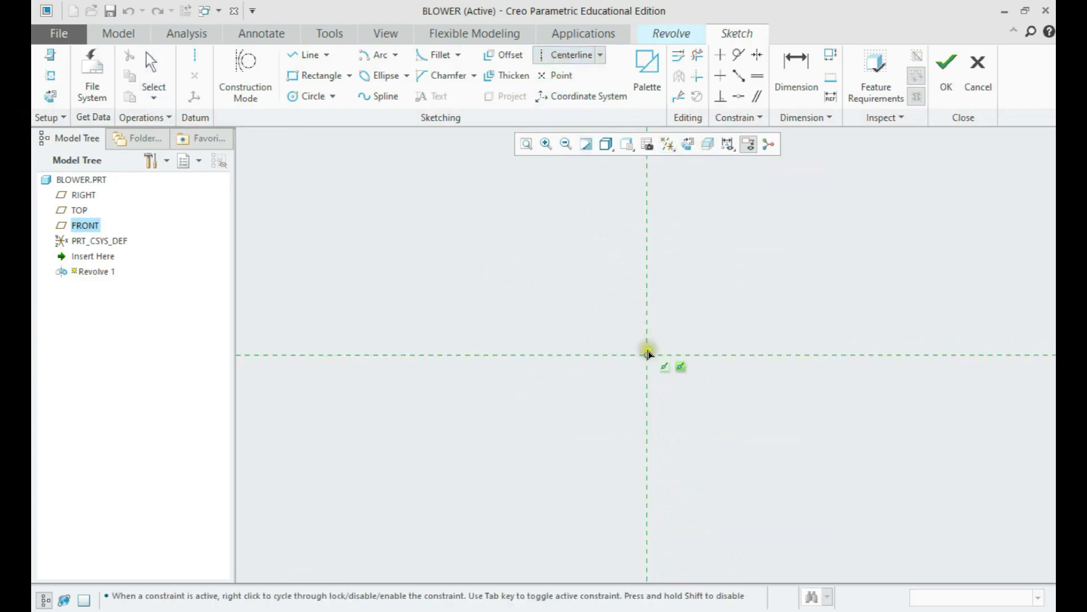
click(647, 355)
click(656, 327)
middle_click(655, 327)
scroll(650, 325, down, 3)
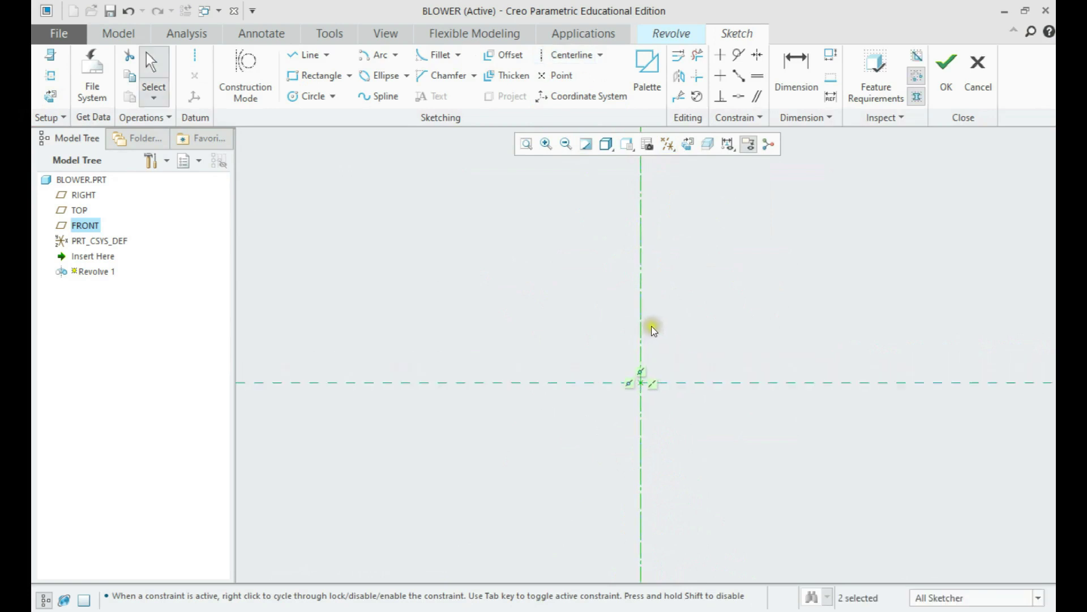
shift+middle_drag(597, 312, 558, 304)
click(317, 75)
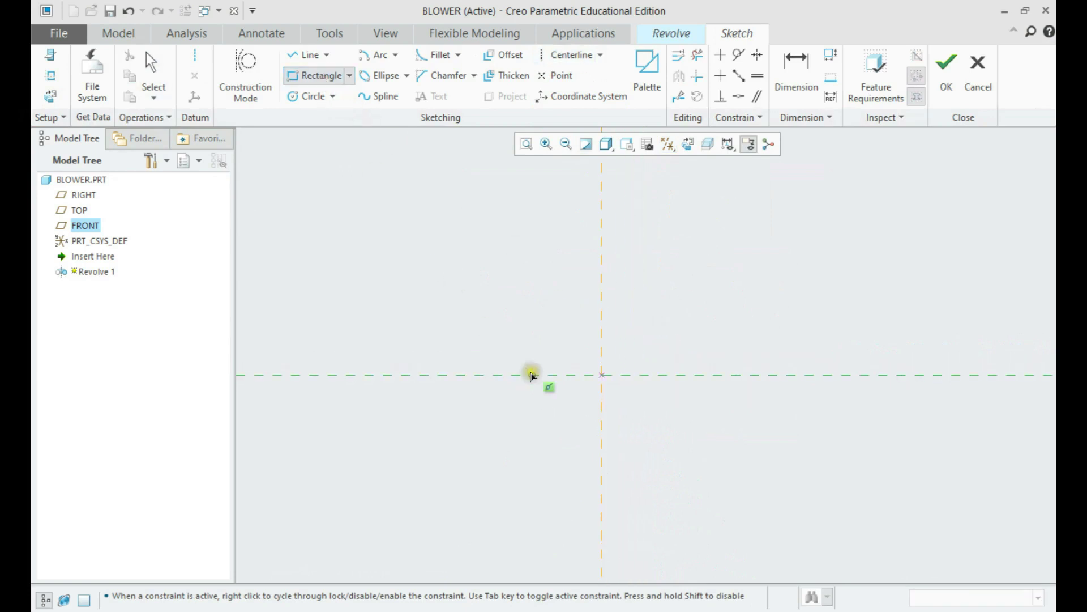
click(561, 373)
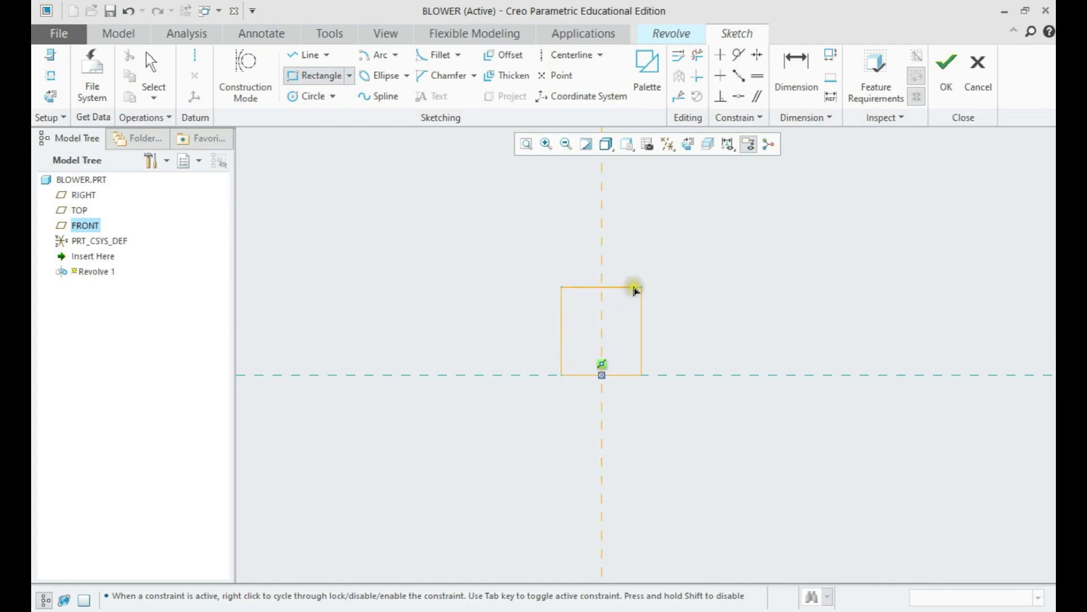
middle_click(632, 289)
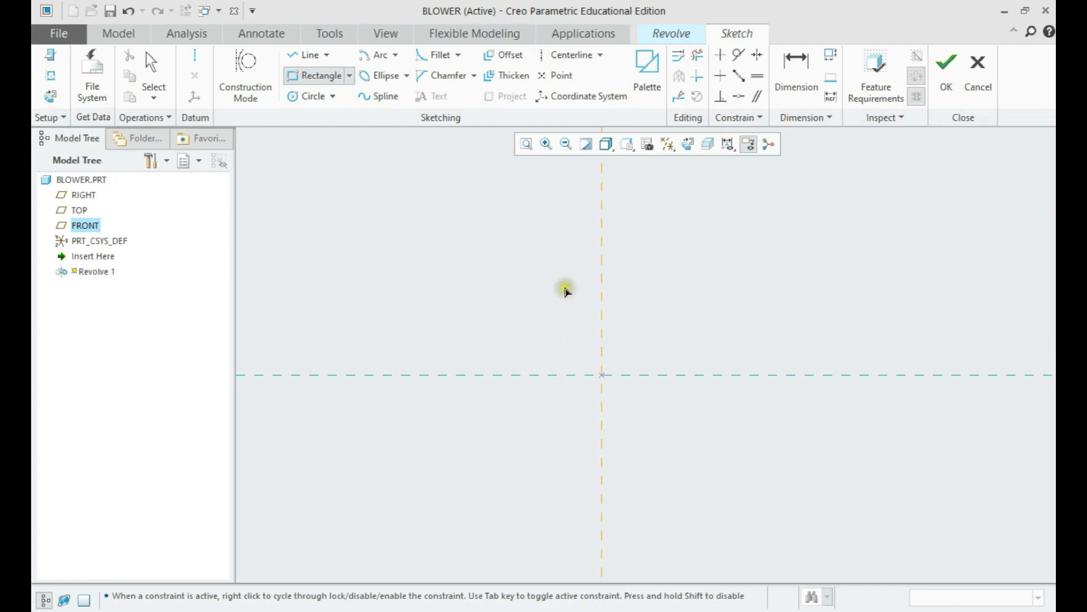
middle_click(566, 290)
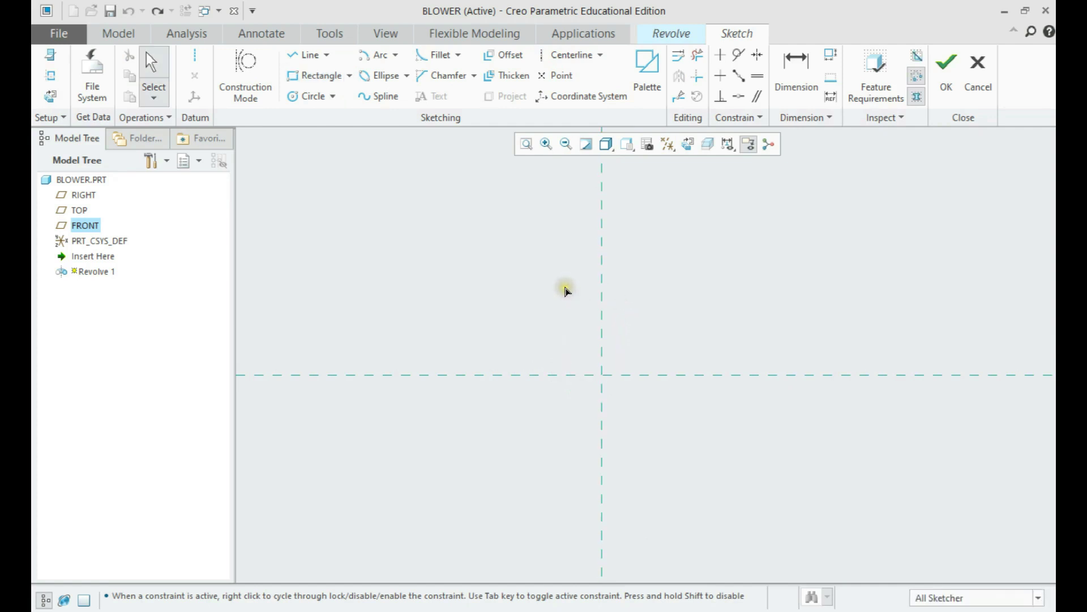
Step: Draw a horizontal centerline through the sketch origin along the horizontal reference
click(552, 55)
click(601, 374)
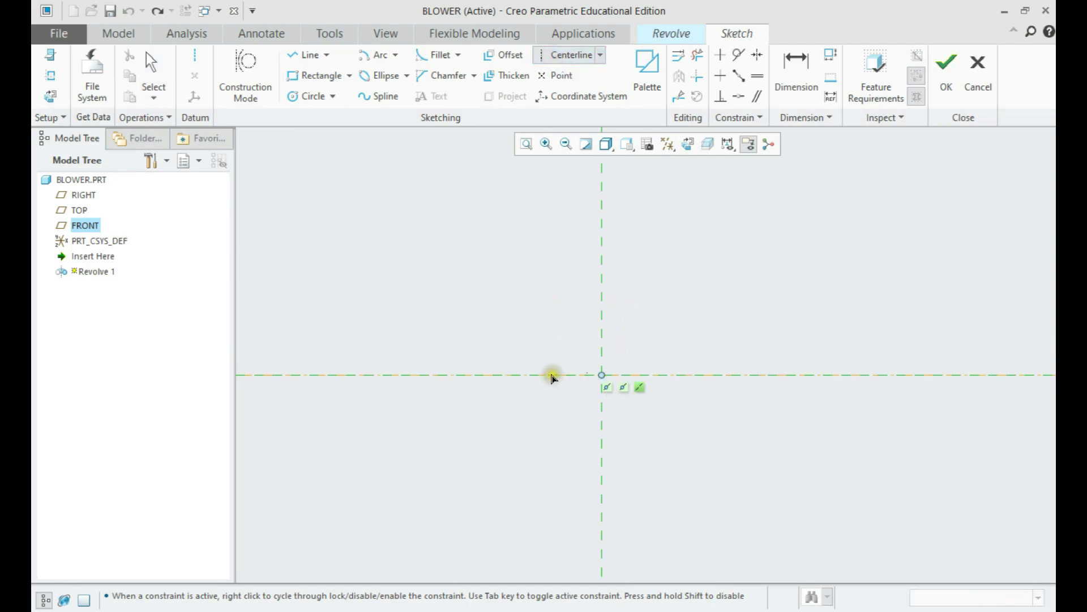
click(552, 376)
middle_click(560, 295)
Step: Sketch a rectangle about 51.65 wide and 54.95 high with its base on the centerline, symmetric about the vertical reference
click(315, 76)
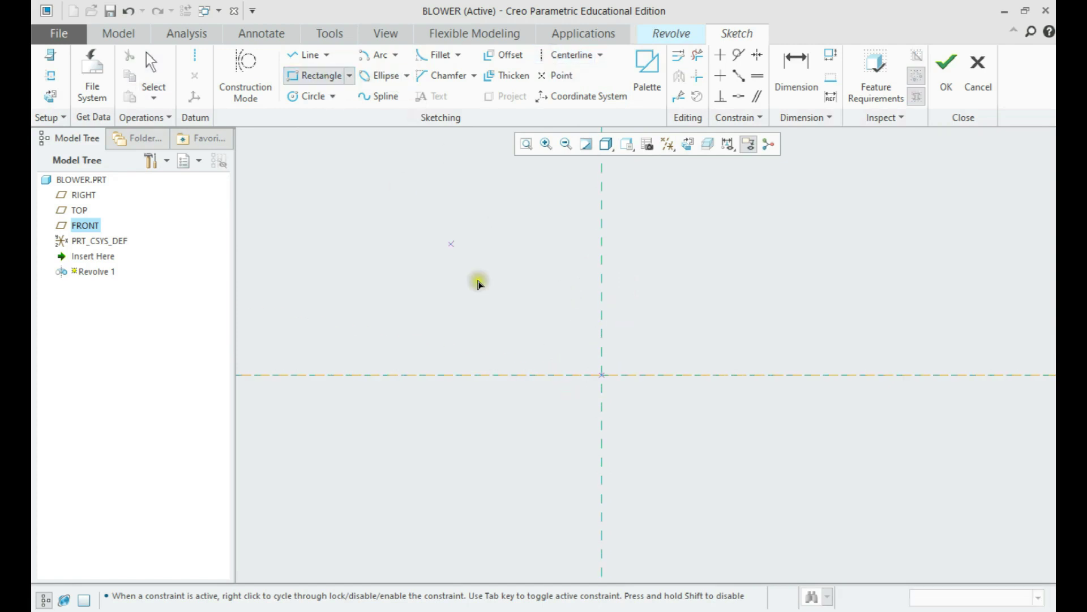
click(564, 374)
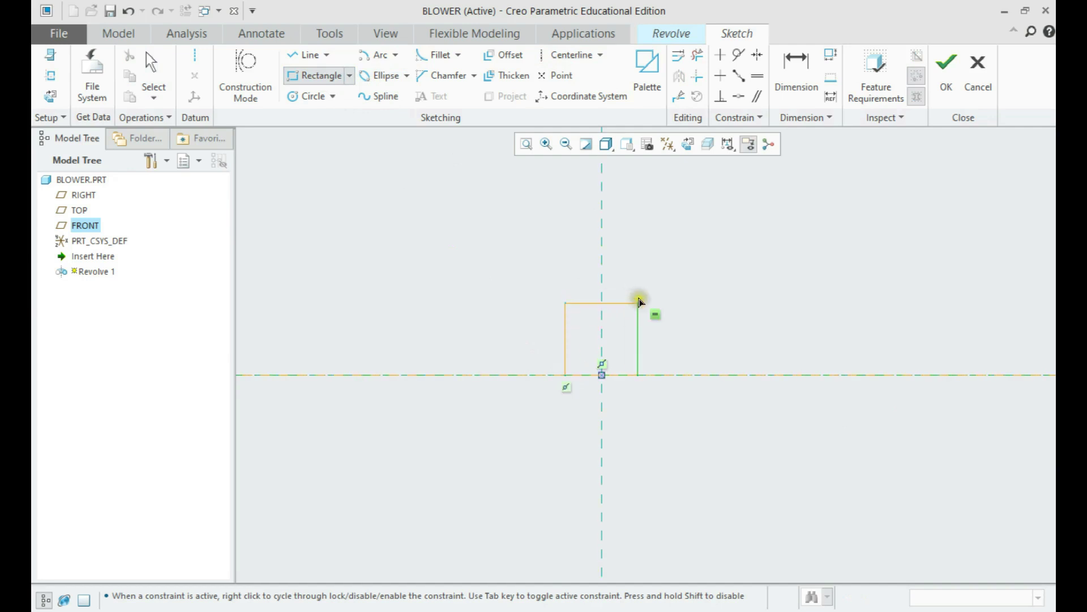
click(643, 295)
middle_click(642, 293)
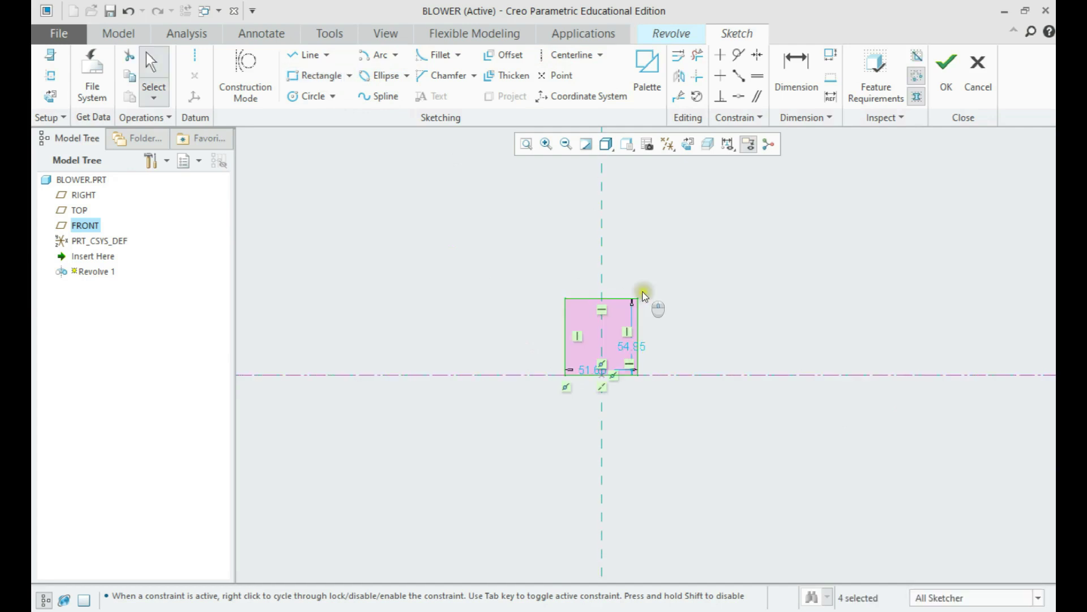
Step: Dimension the rectangle's upper edge as a diameter about the horizontal centerline and set it to 11
scroll(623, 317, up, 2)
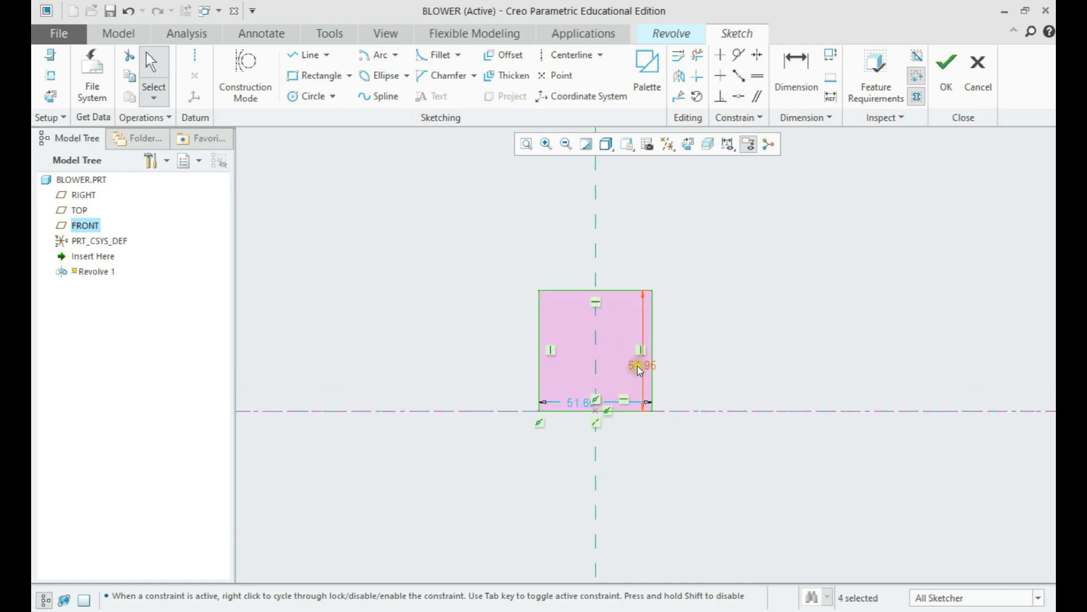
click(787, 70)
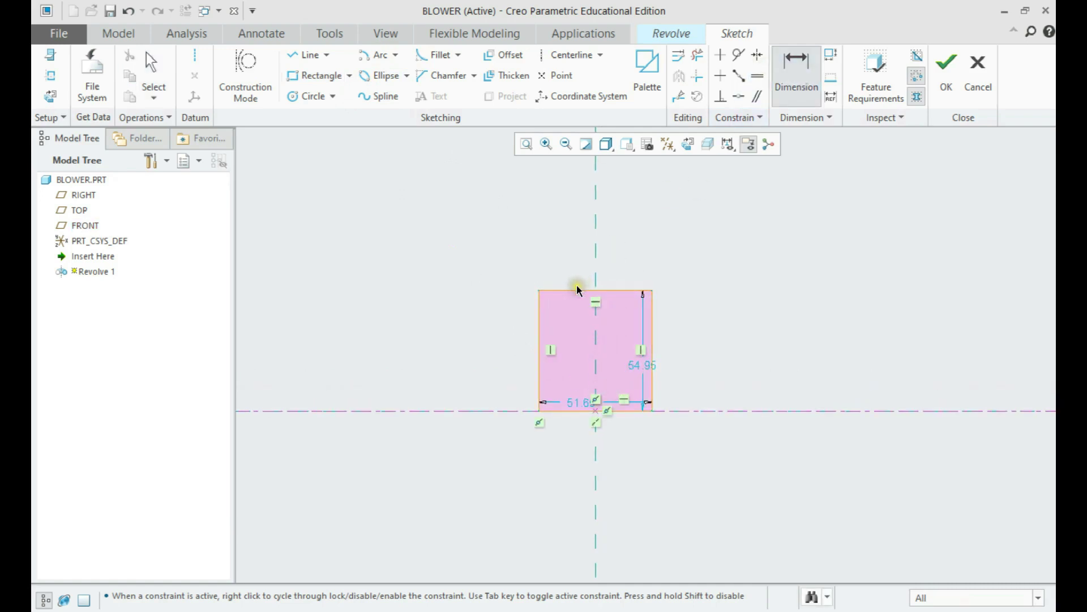
click(570, 291)
middle_click(502, 351)
text(11)
key(Return)
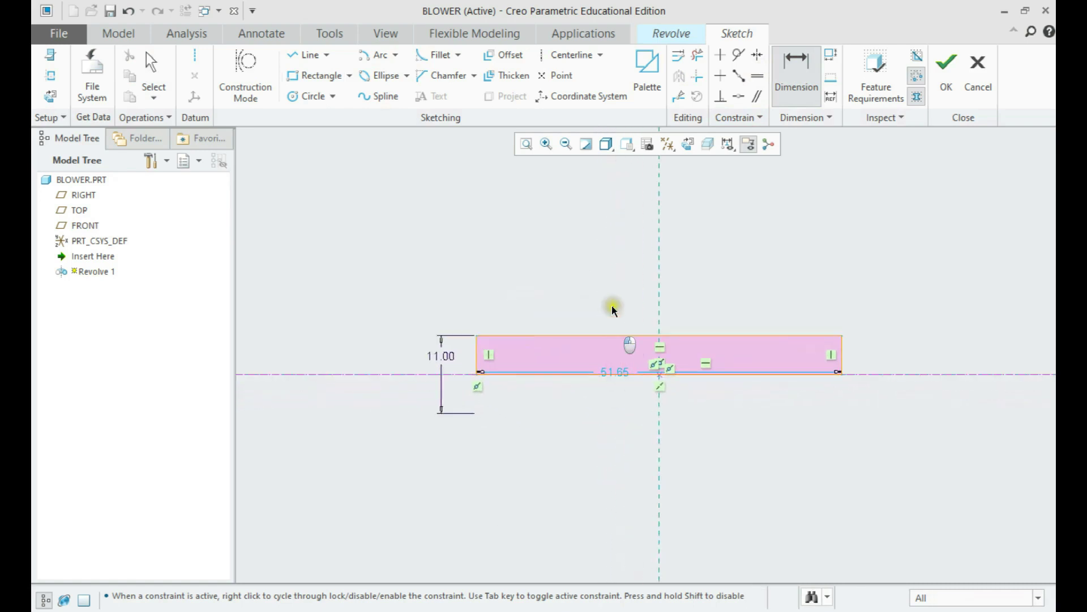
Step: Move the rectangle's width dimension above the profile and set it to 0.25+6.5+0.5
middle_click(610, 369)
drag(610, 369, 628, 269)
double_click(628, 271)
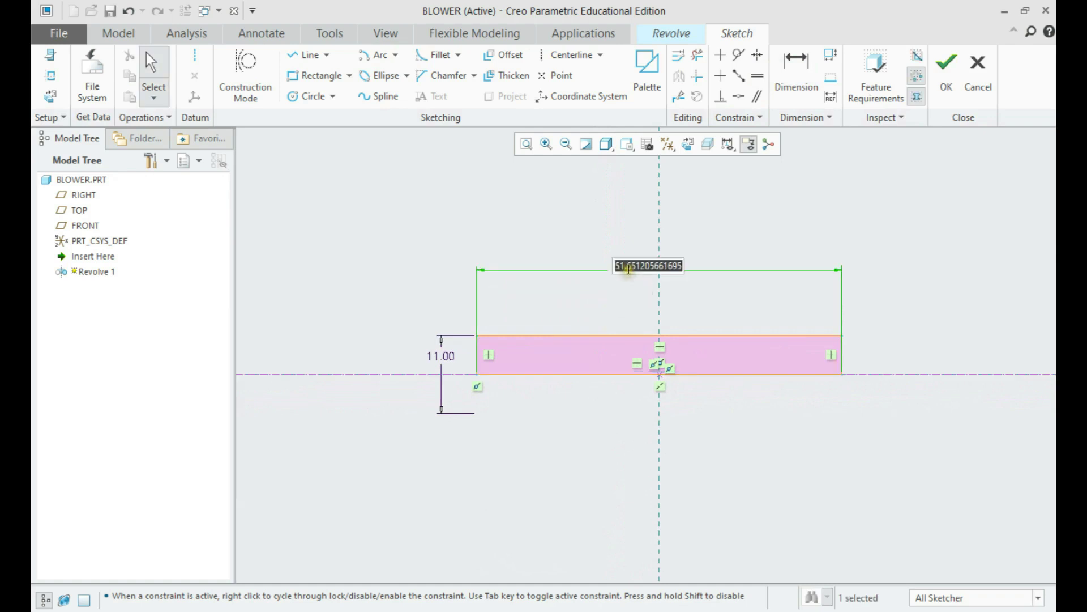
text(0.25+6.5+0.5)
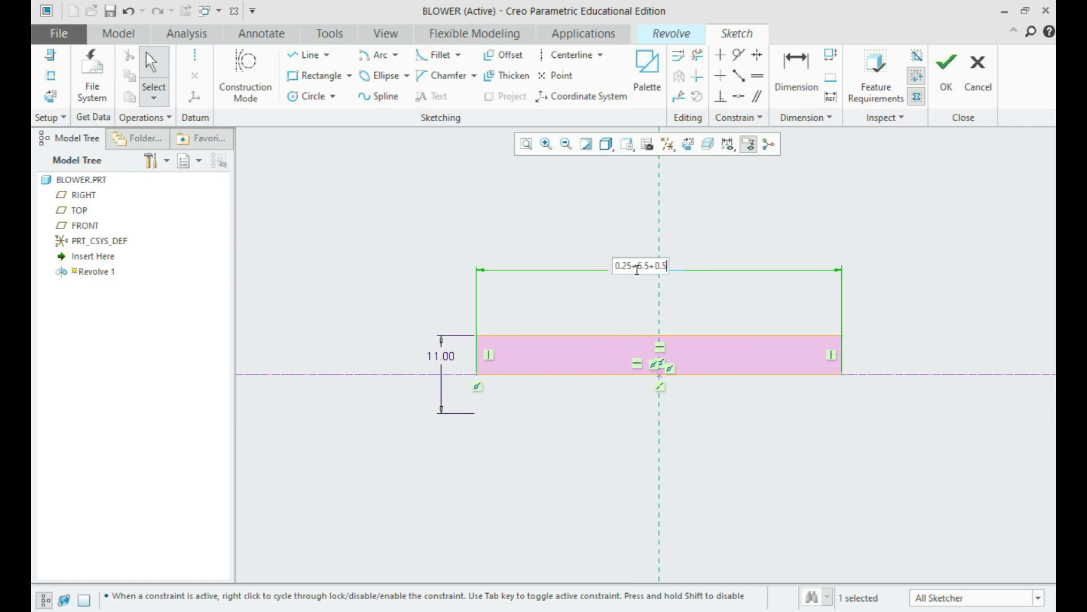
key(Return)
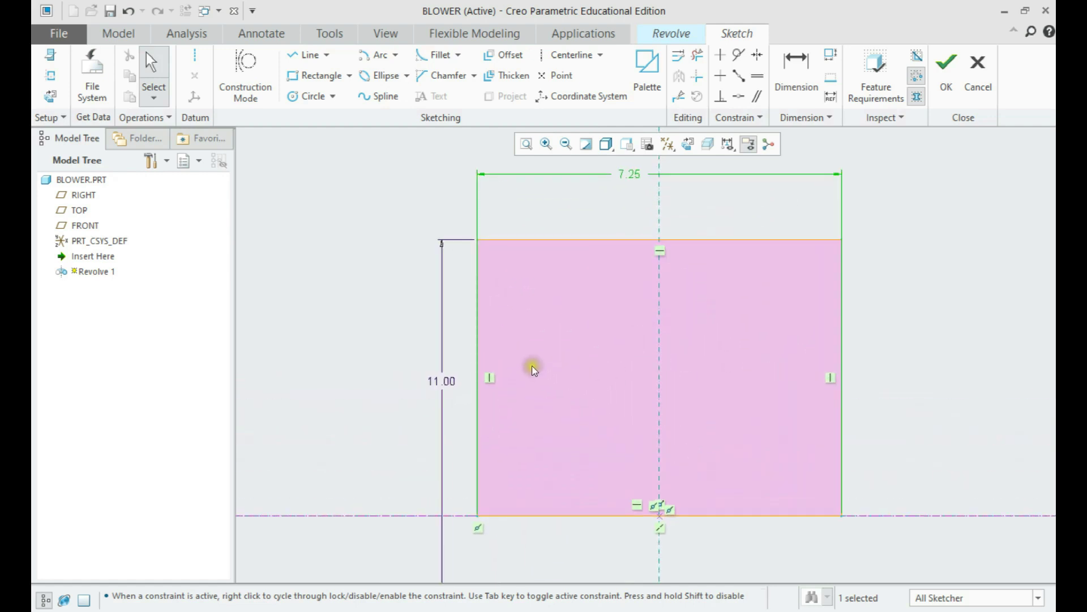
Step: Draw three connected lines inside the rectangle, about 6.48 wide and 5.11 high, starting and ending on the base line
click(305, 54)
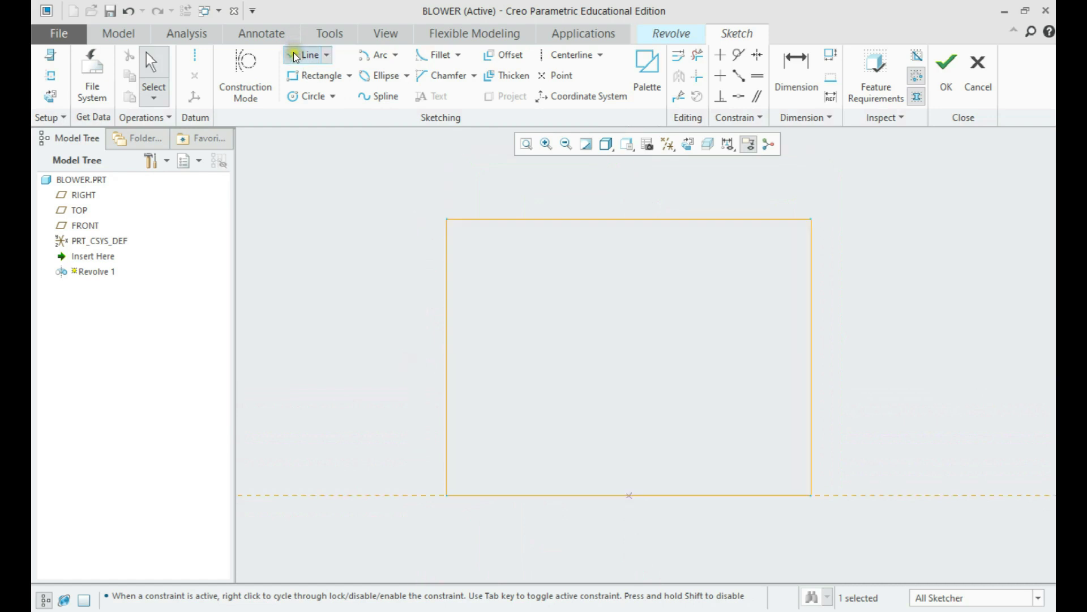
click(470, 495)
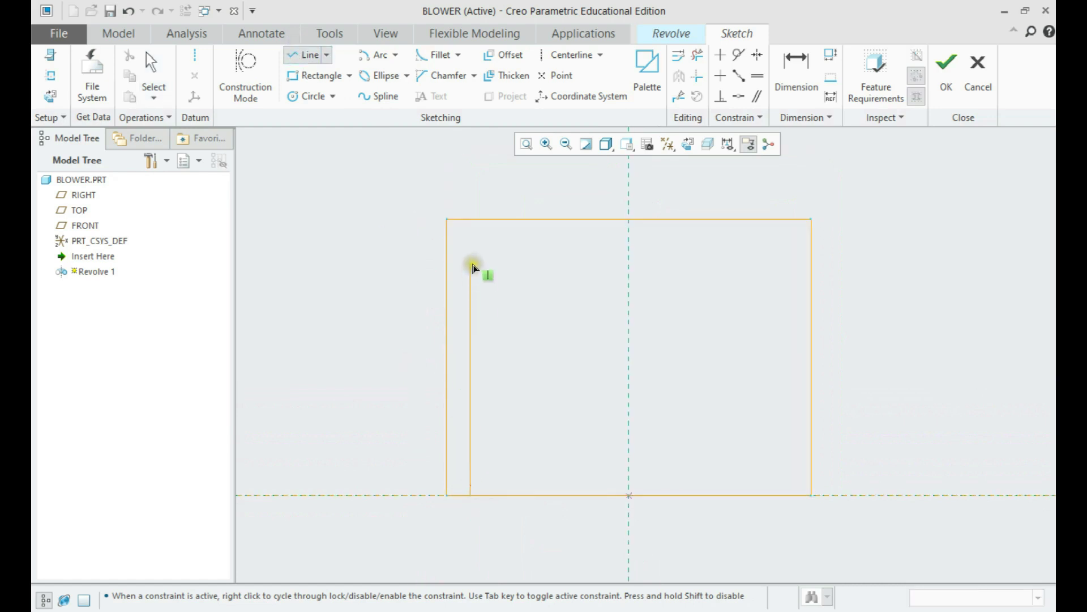
click(470, 239)
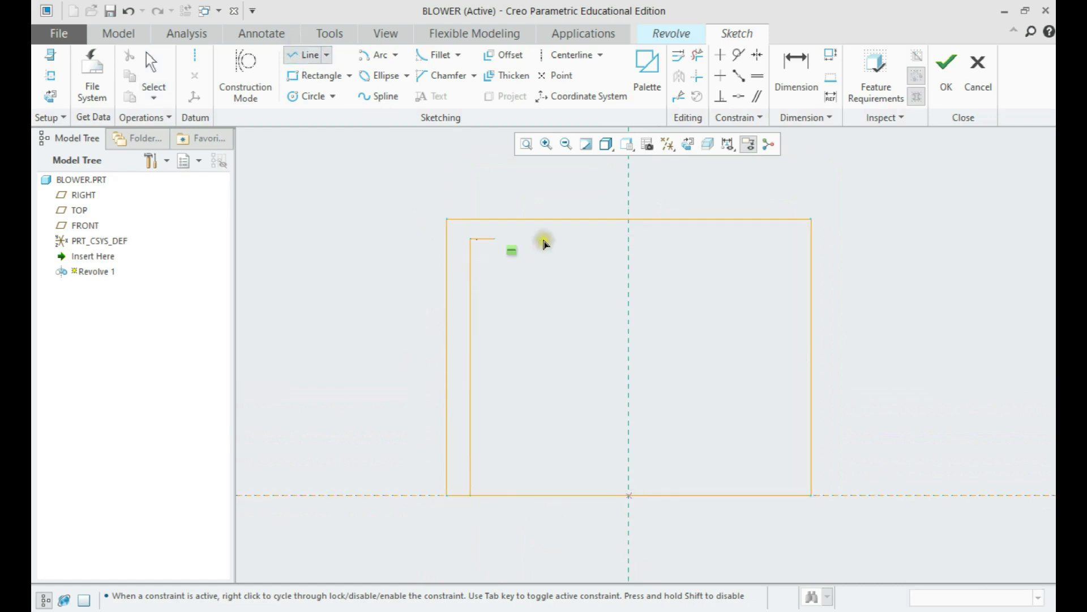
click(796, 239)
click(795, 495)
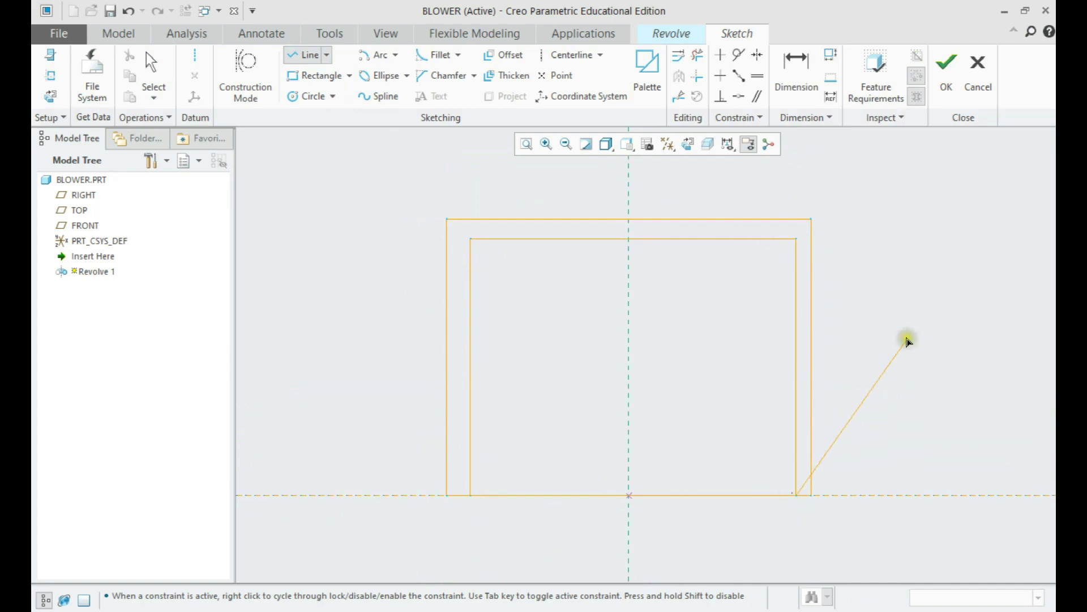
middle_click(905, 338)
Step: Dimension the gap between the right inner and outer vertical lines and set it to 0.25
click(793, 94)
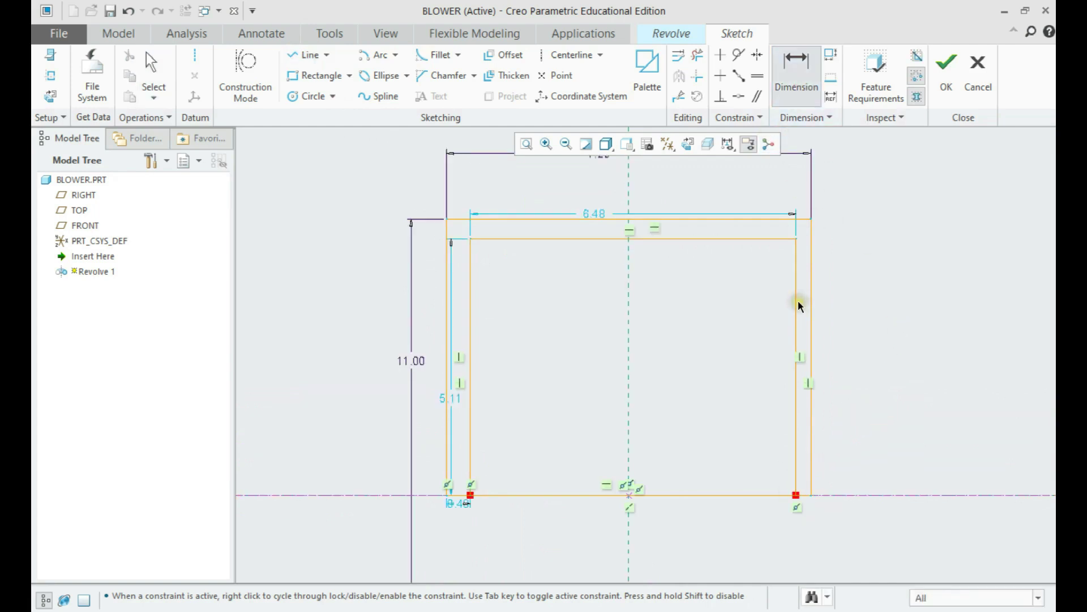
click(817, 300)
middle_click(838, 304)
text(0.)
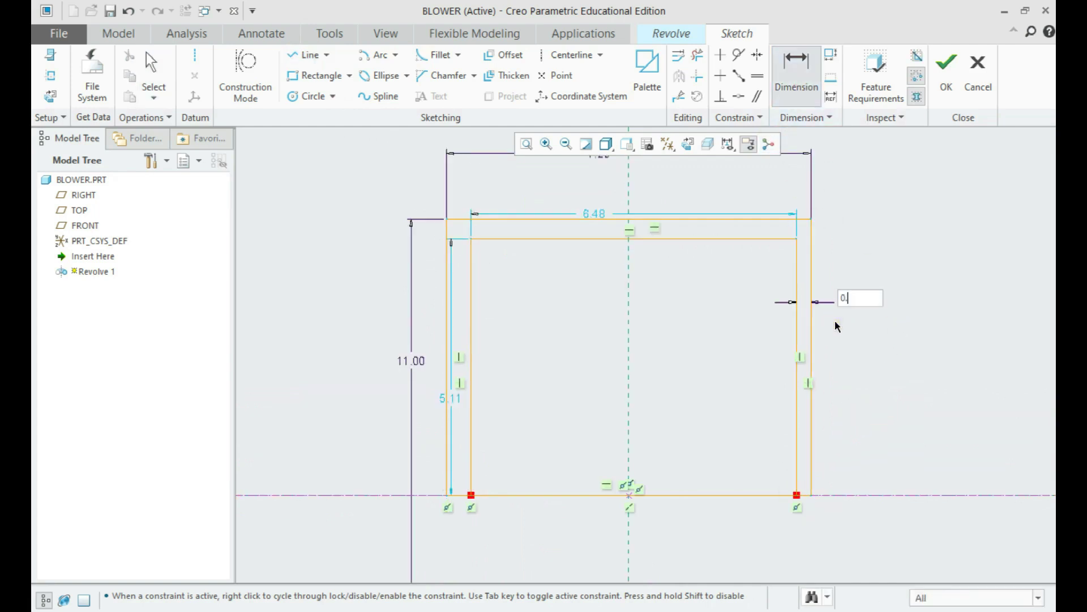
text(25)
key(Return)
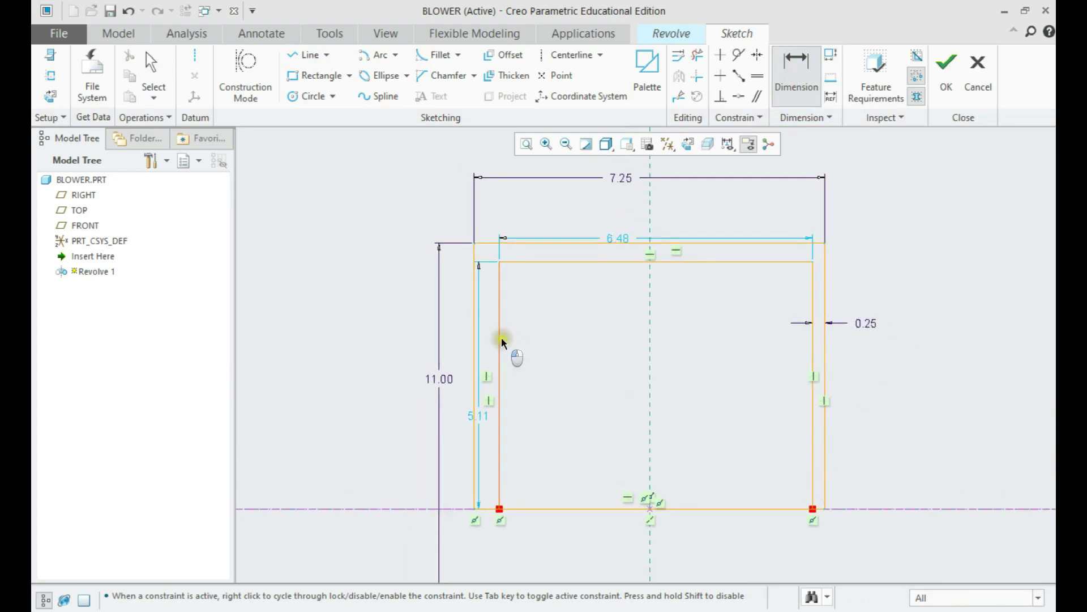
Step: Dimension the gap between the left inner and outer vertical lines and set it to 0.5
click(502, 340)
click(474, 342)
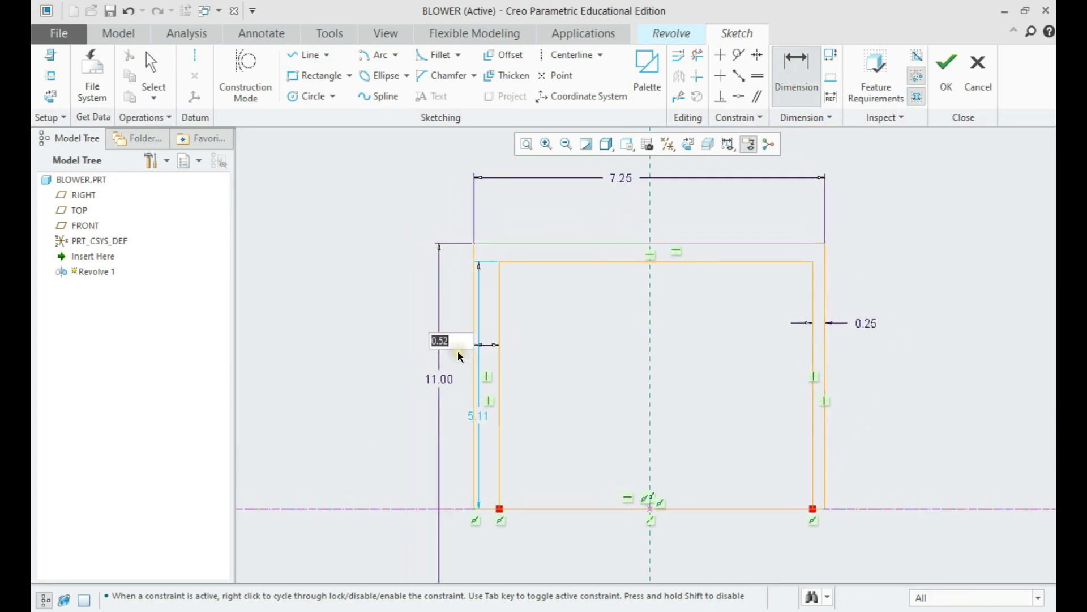
text(0.5)
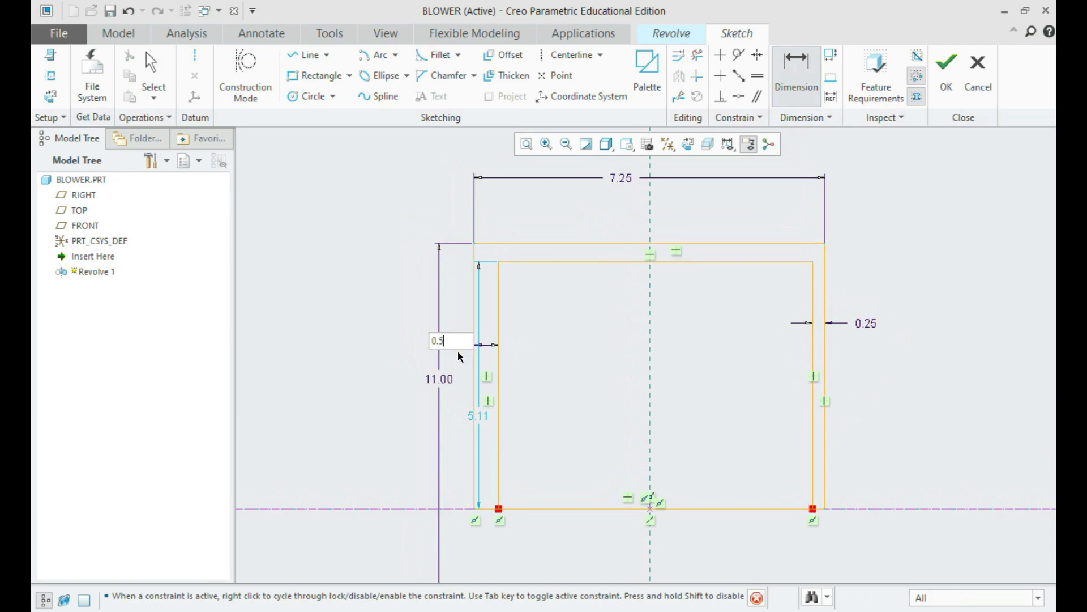
key(Return)
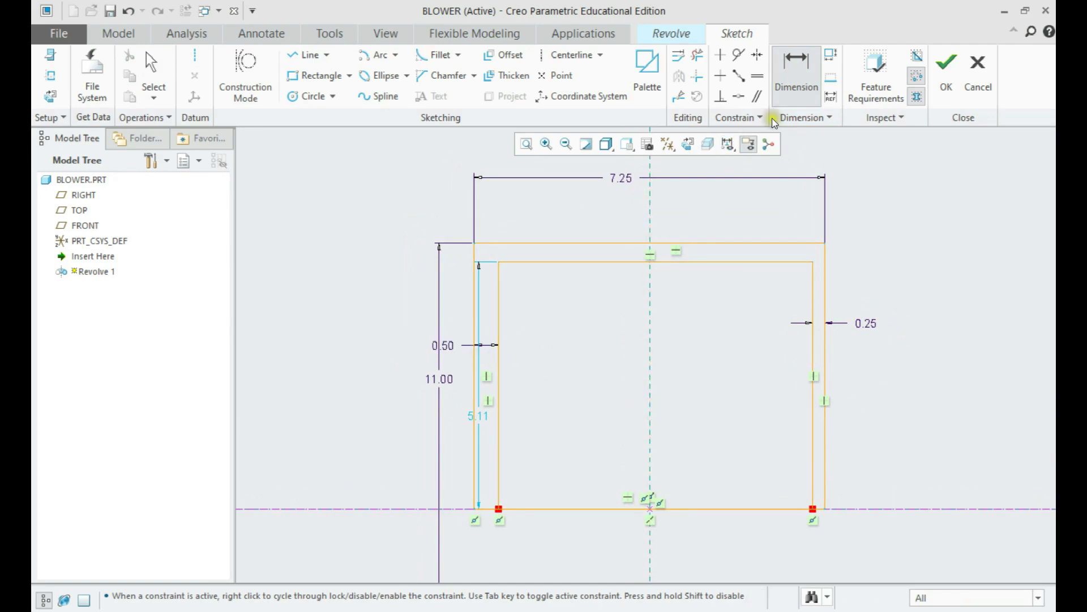
Step: Set the gap between the upper inner and outer horizontal lines to 0.15, and move the 11.00 diameter dimension farther from the profile
click(736, 263)
click(732, 242)
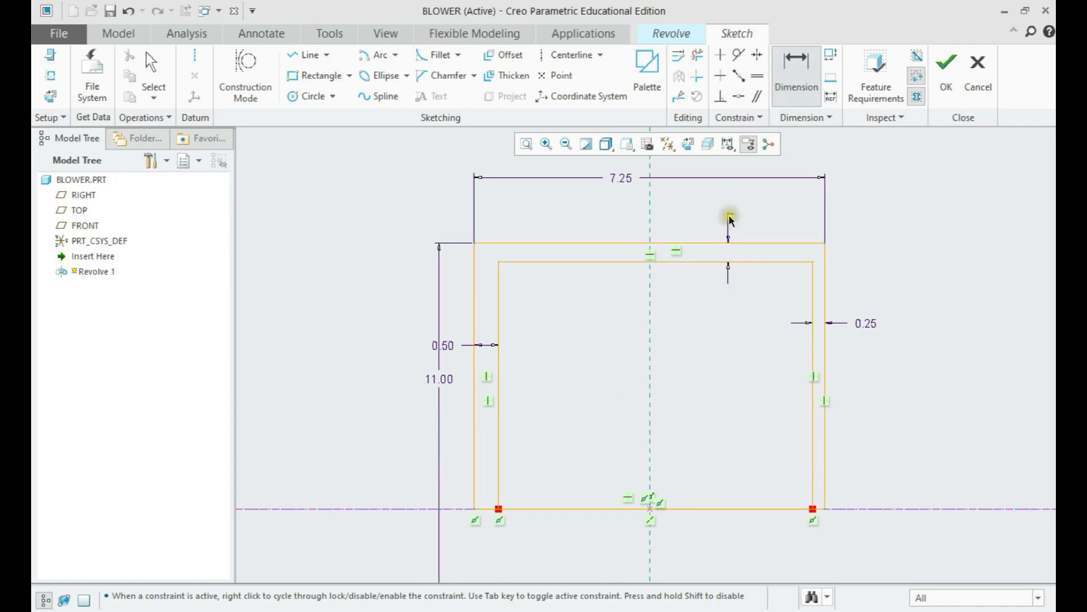
middle_click(729, 219)
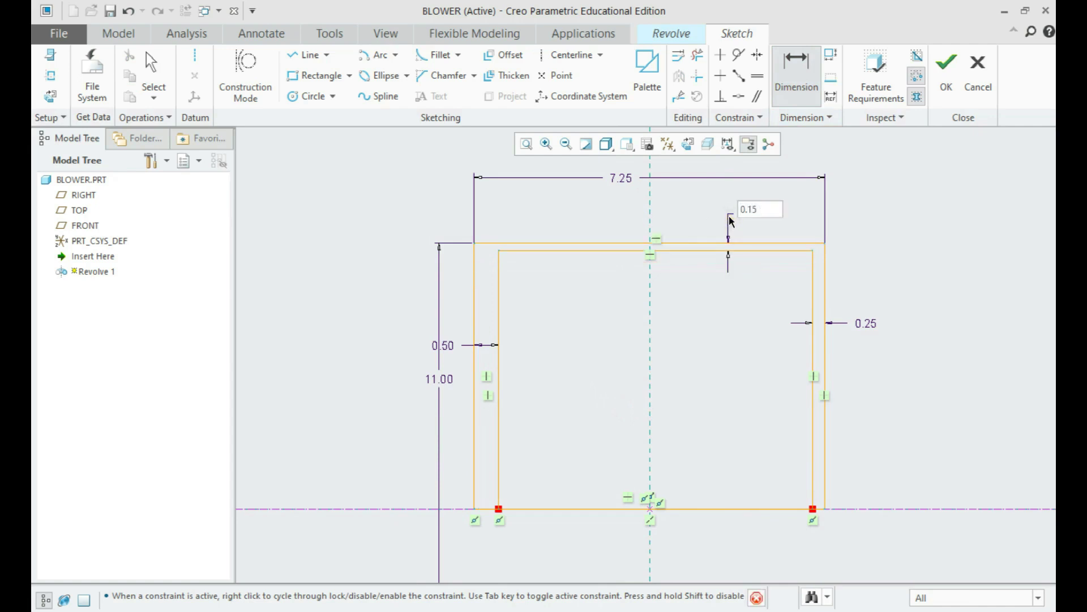
key(Return)
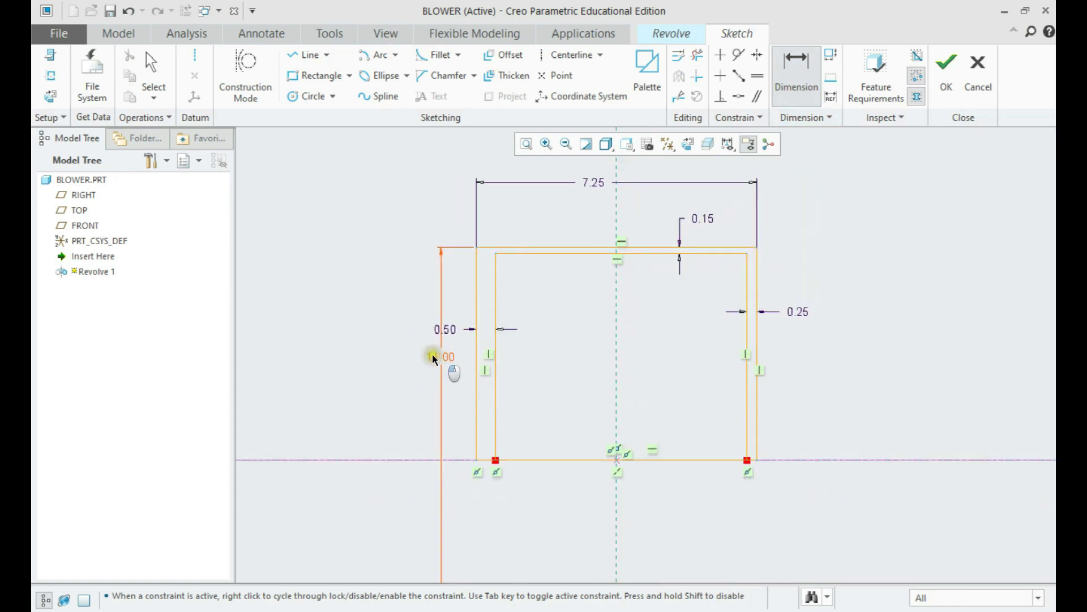
middle_click(429, 371)
drag(450, 356, 356, 386)
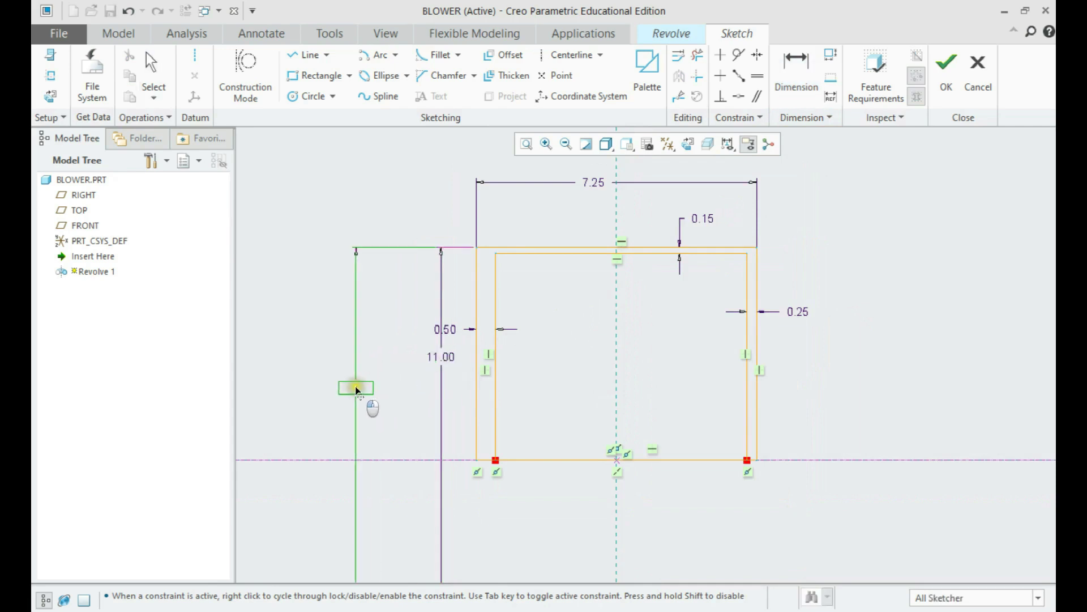
Step: Lock the profile's 11.00, 0.50, 7.25, 0.15 and 0.25 dimensions so their values are preserved
click(359, 385)
ctrl+click(445, 329)
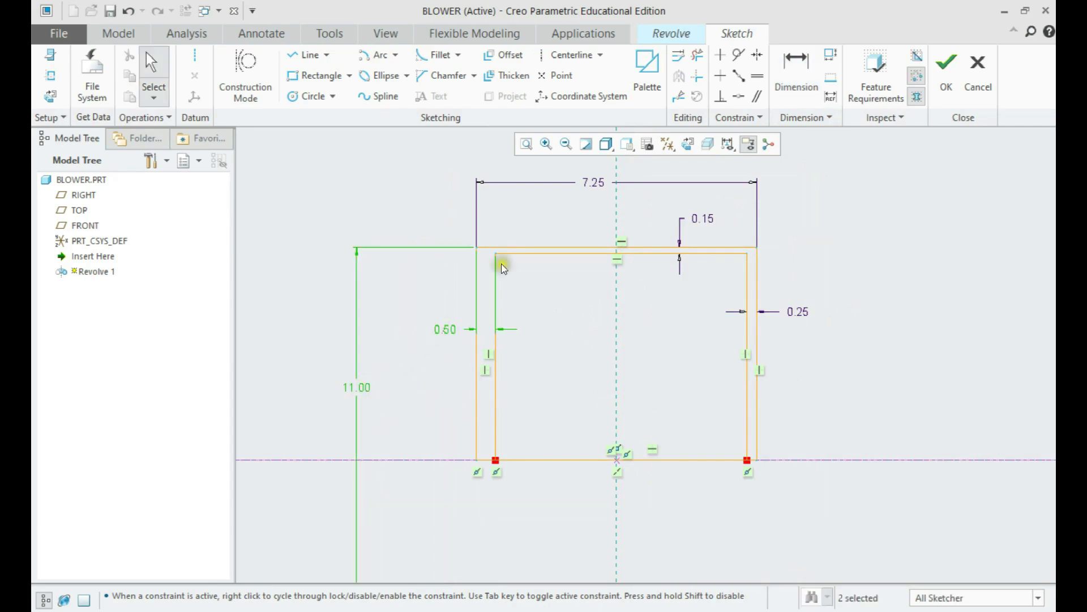
ctrl+click(602, 180)
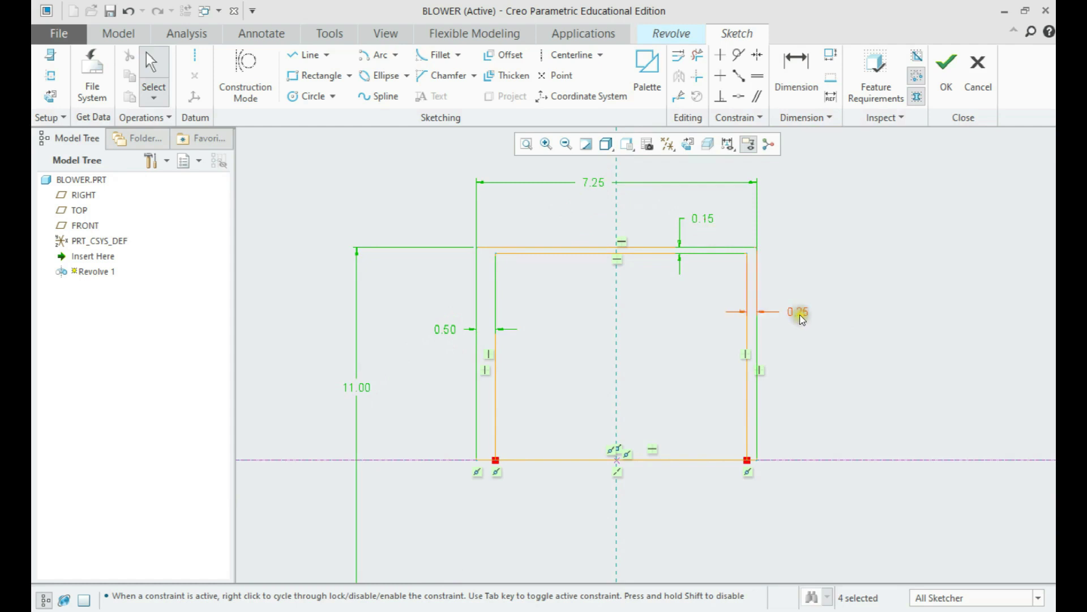
right_click(815, 252)
click(839, 252)
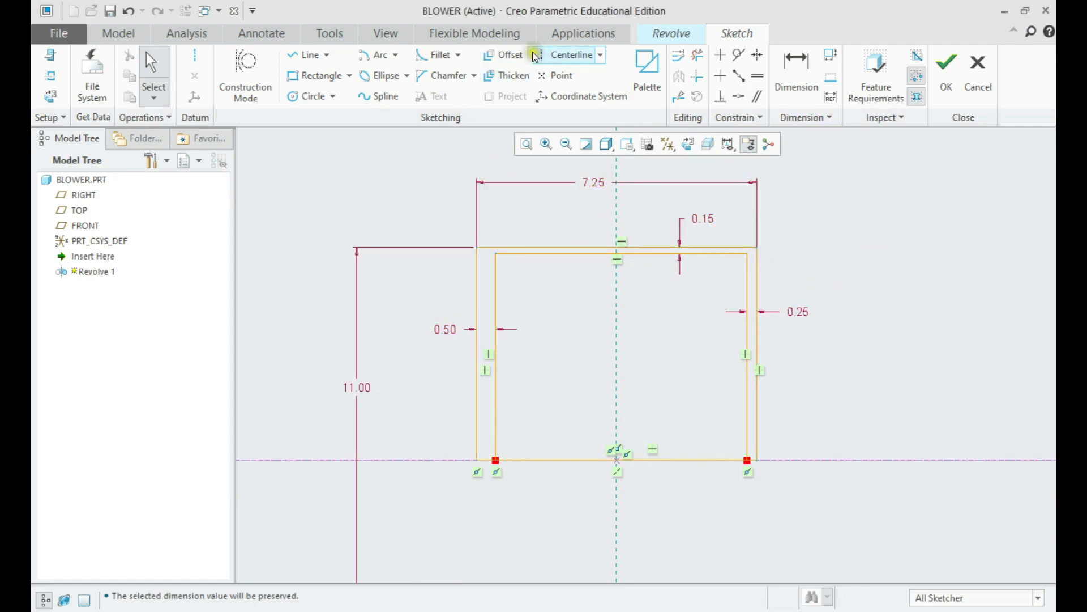
Step: Trim away the base line between the two inner vertical lines, leaving a closed wall profile
click(697, 55)
mouse_move(583, 422)
mouse_down()
mouse_move(691, 419)
mouse_move(679, 393)
mouse_move(672, 505)
mouse_move(670, 449)
mouse_up()
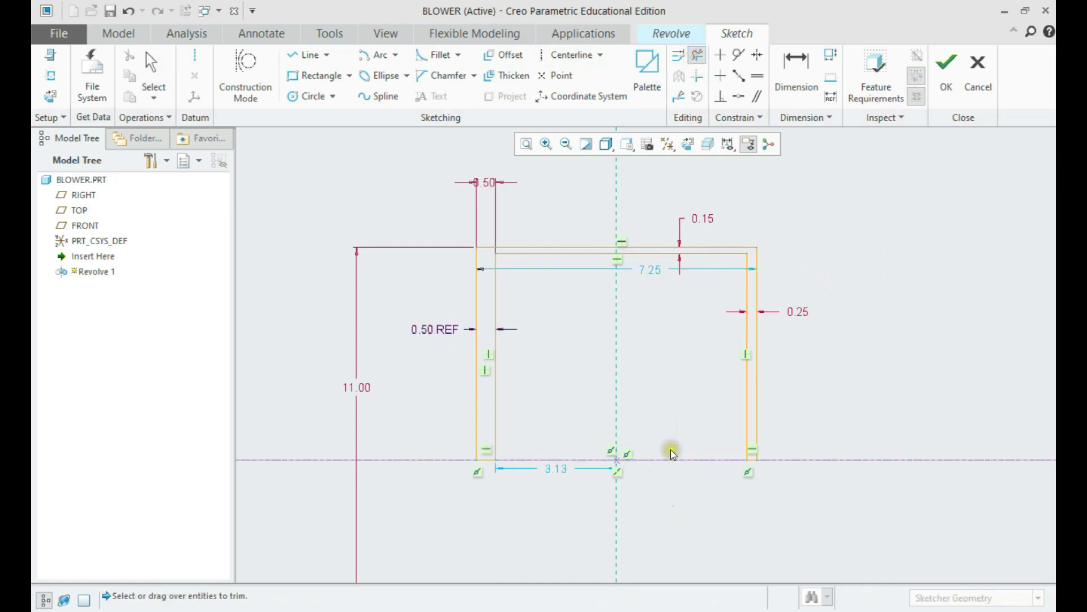
middle_click(664, 418)
scroll(664, 417, down, 2)
scroll(663, 417, up, 2)
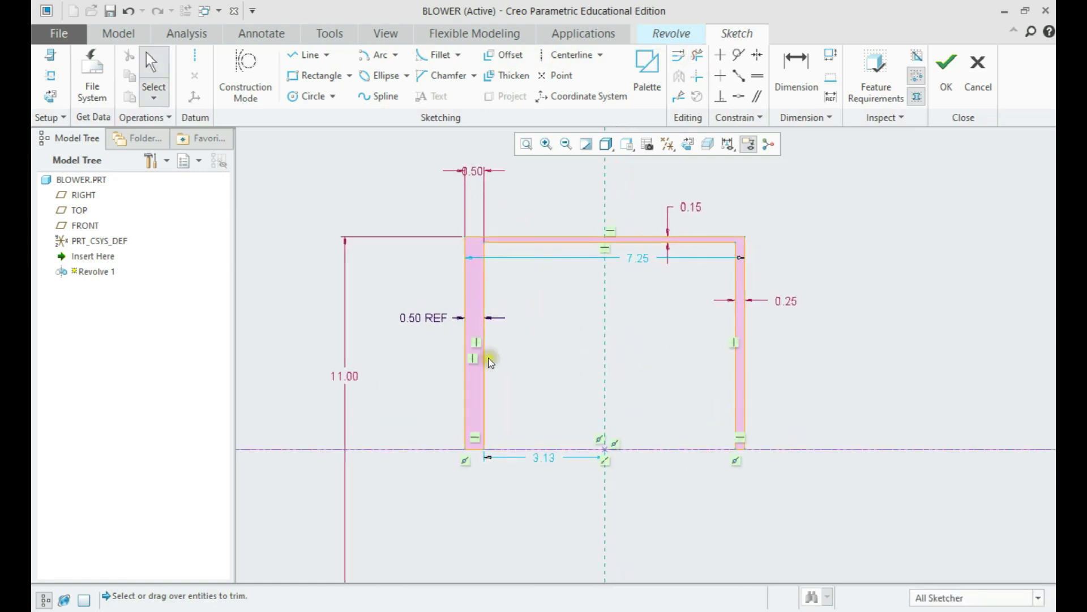
Step: Delete the redundant 0.50 reference dimension beside the profile's thicker vertical wall
click(417, 318)
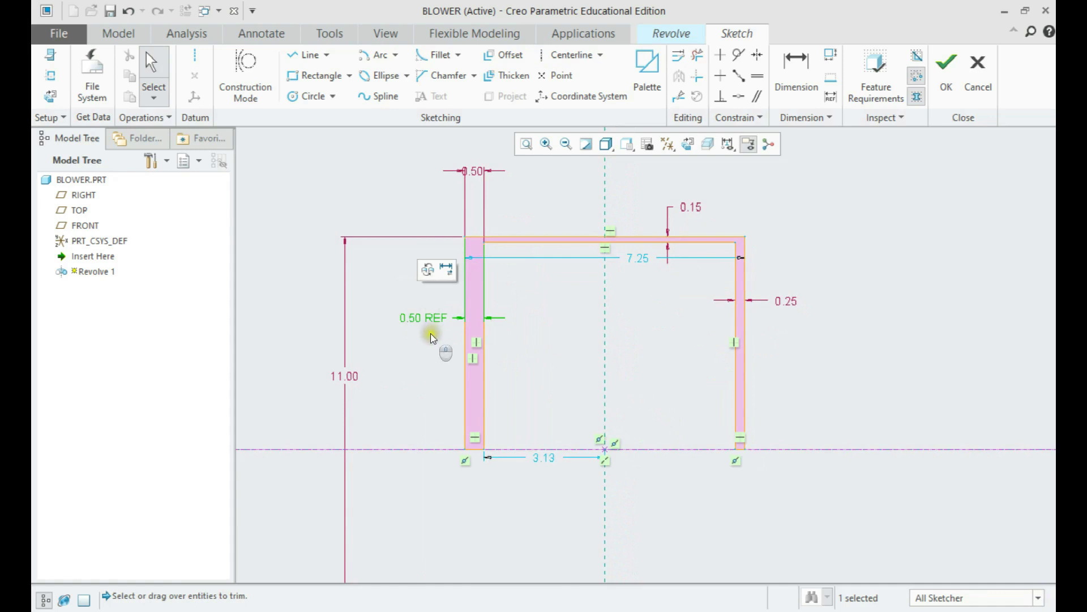
click(426, 314)
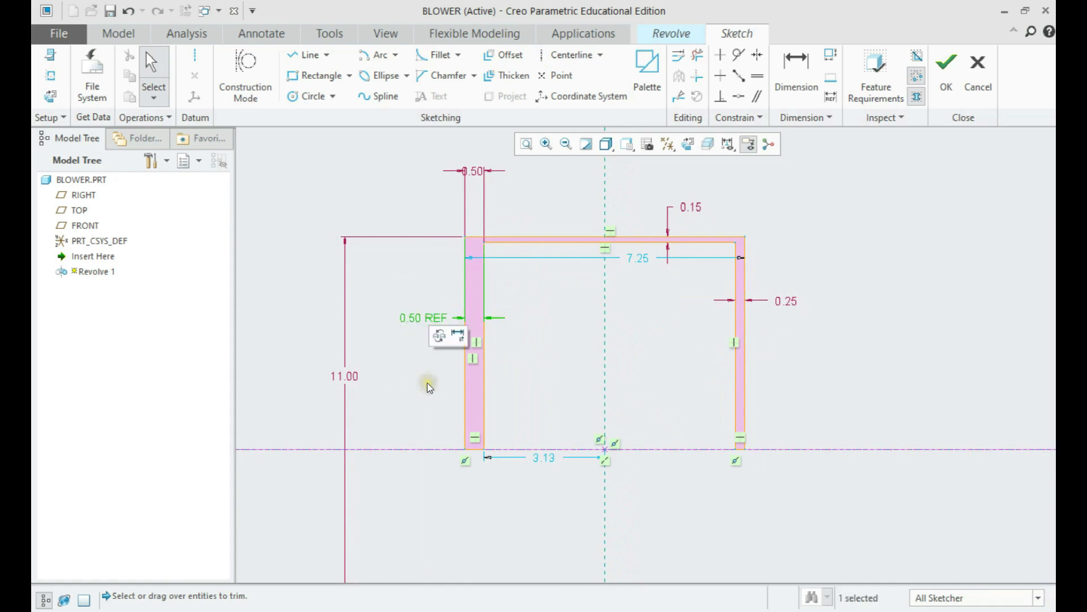
click(428, 381)
scroll(563, 344, down, 2)
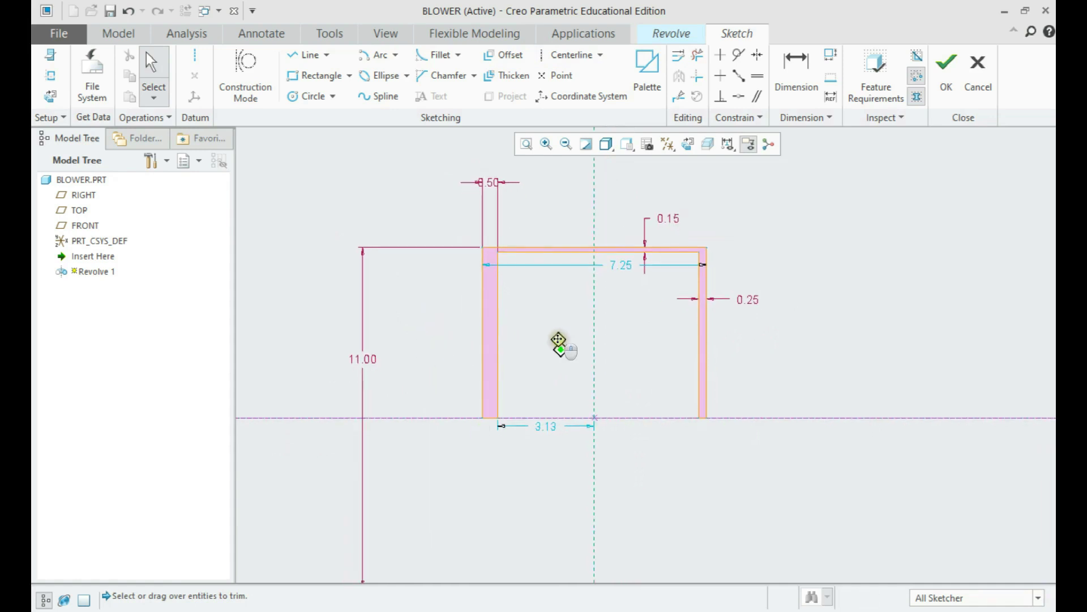
Step: Move the overall width dimension above the profile and keep its value at 7.25
mouse_move(612, 264)
mouse_down()
mouse_move(585, 189)
mouse_move(590, 167)
mouse_up()
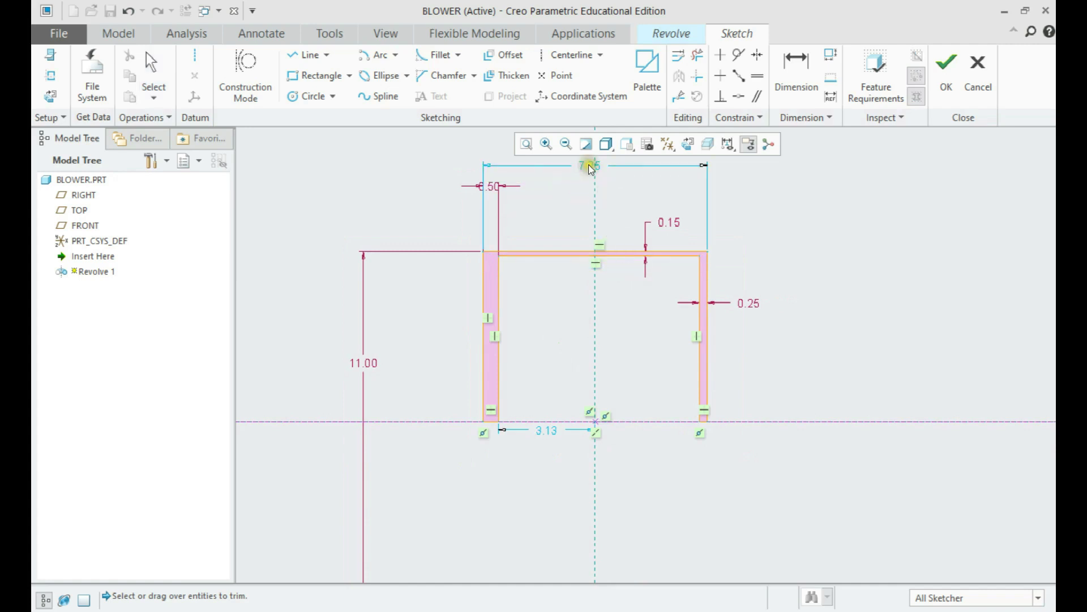
double_click(591, 165)
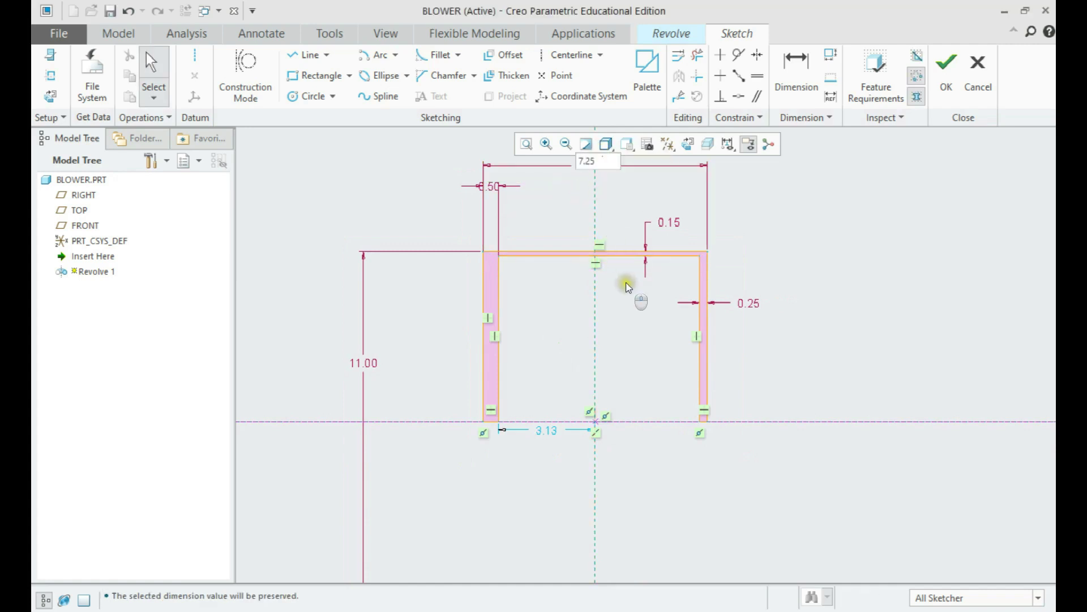
middle_drag(626, 282, 626, 308)
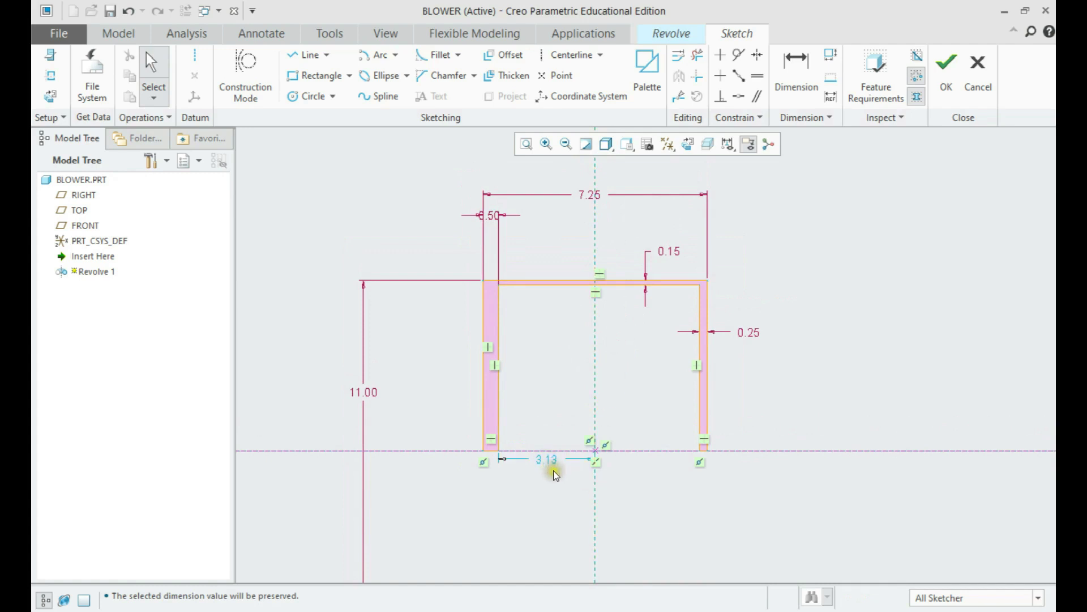
Step: Draw a vertical centerline through the sketch origin and make the profile's two outer upper corners symmetric about it
click(756, 57)
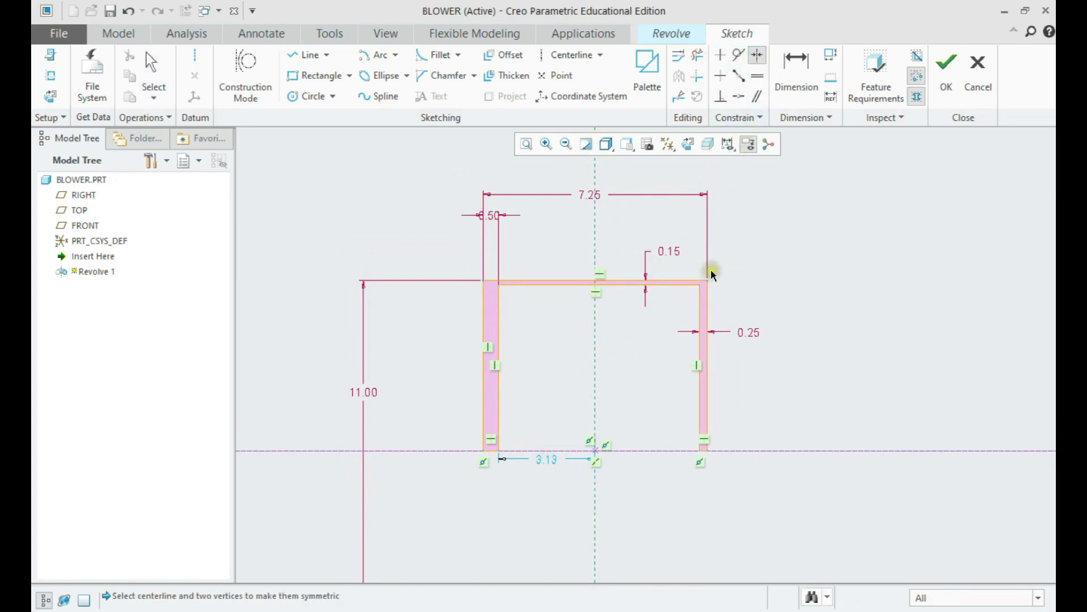
click(566, 55)
click(597, 453)
click(592, 480)
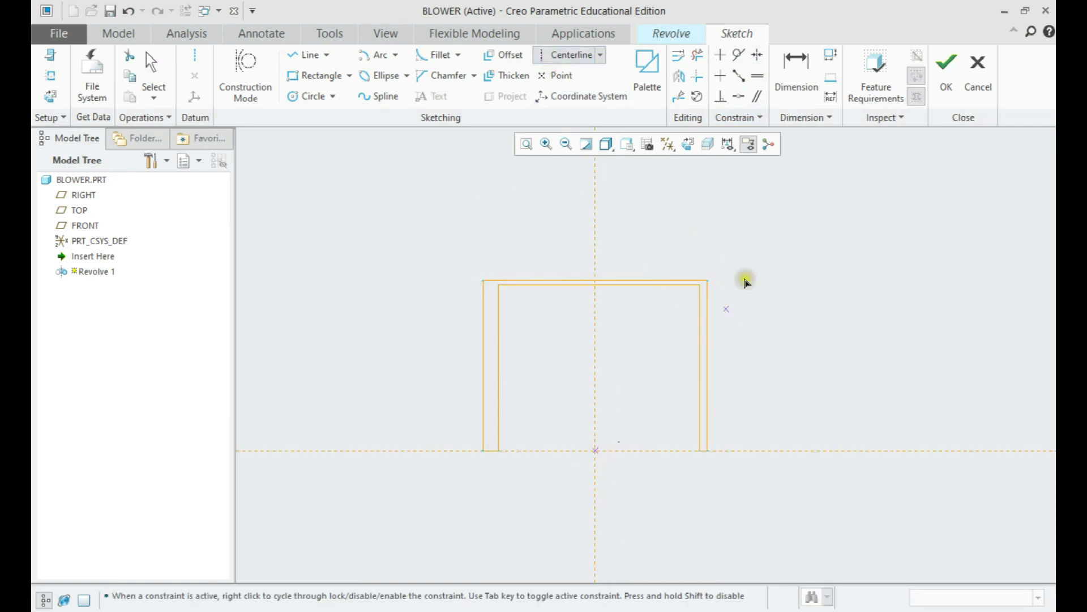
middle_click(745, 279)
click(759, 55)
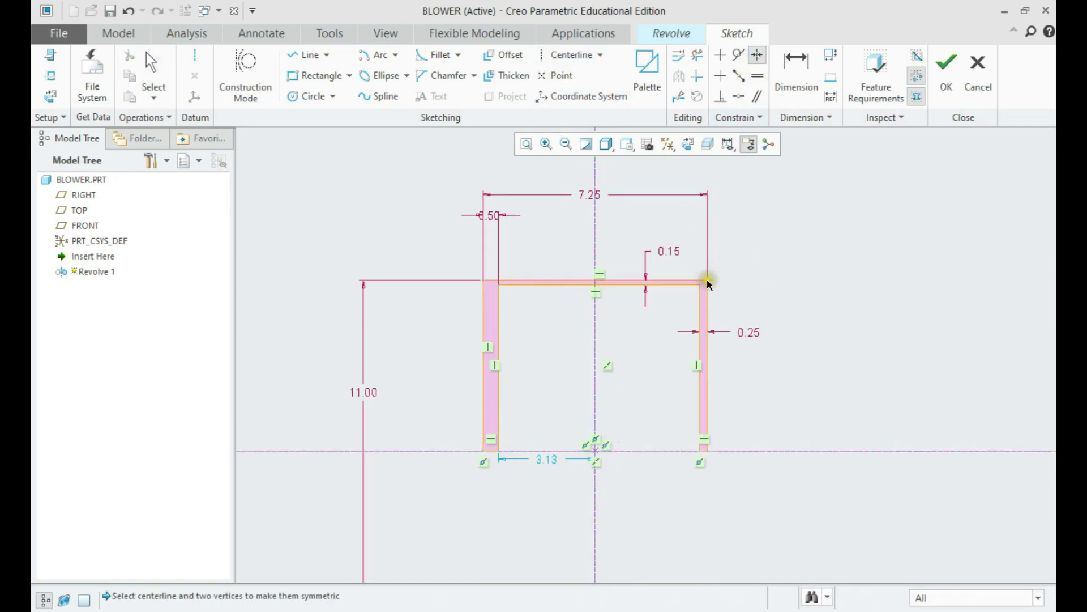
click(593, 249)
Step: Finish the sketch and complete the solid revolve of the wall profile through 360 degrees
mouse_move(615, 264)
middle_down()
mouse_move(629, 261)
mouse_move(578, 294)
mouse_move(563, 288)
mouse_move(651, 288)
mouse_move(592, 288)
mouse_move(561, 300)
middle_up()
click(946, 68)
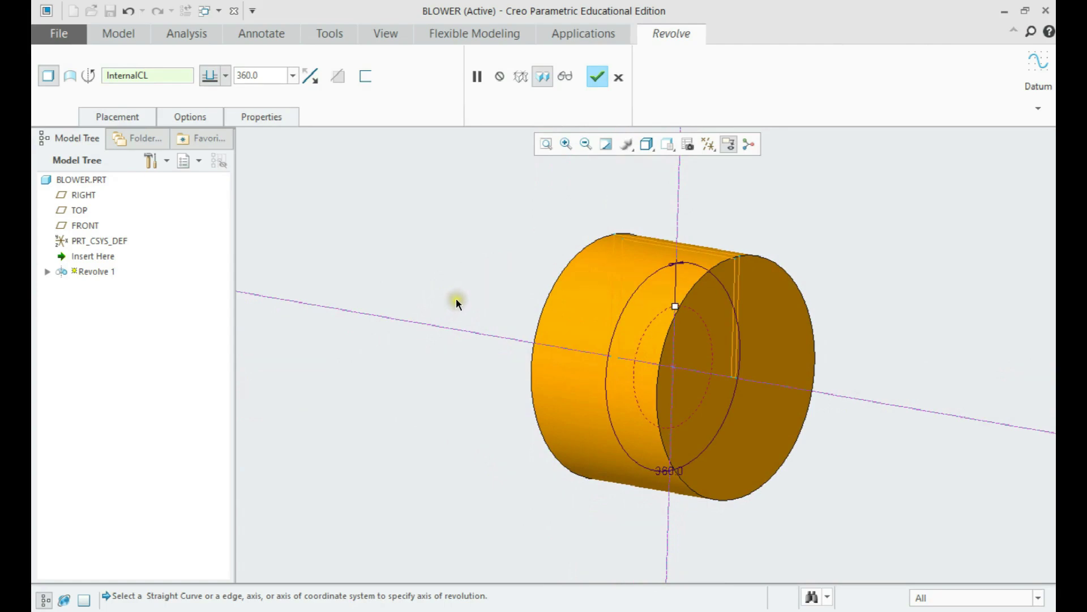
middle_click(470, 273)
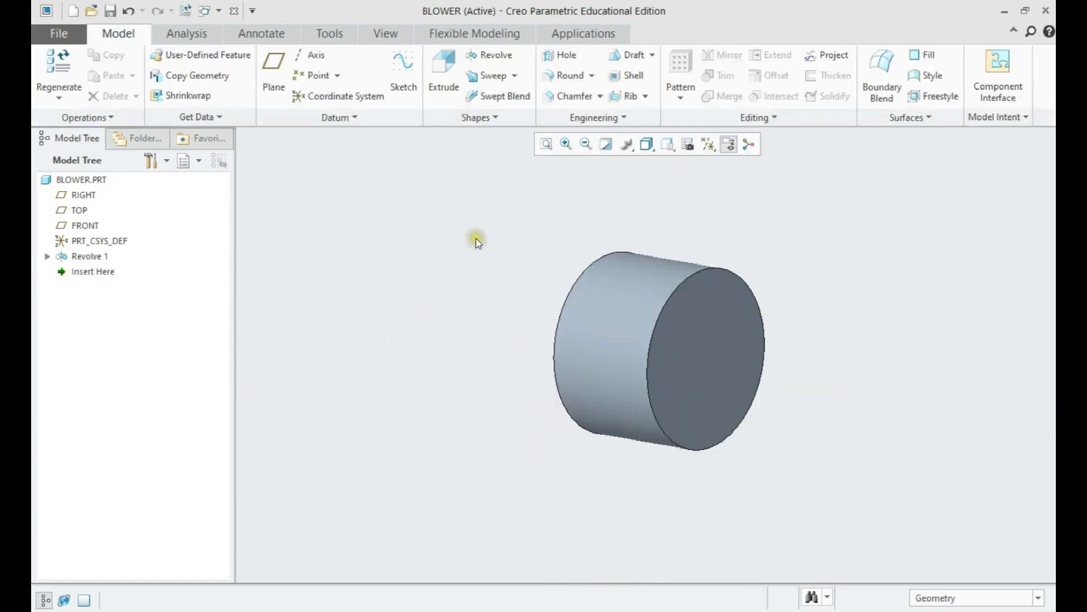
Step: Turn on the display of axes and place a hole on the housing's flat end face, coaxial with the revolve axis
scroll(642, 303, up, 2)
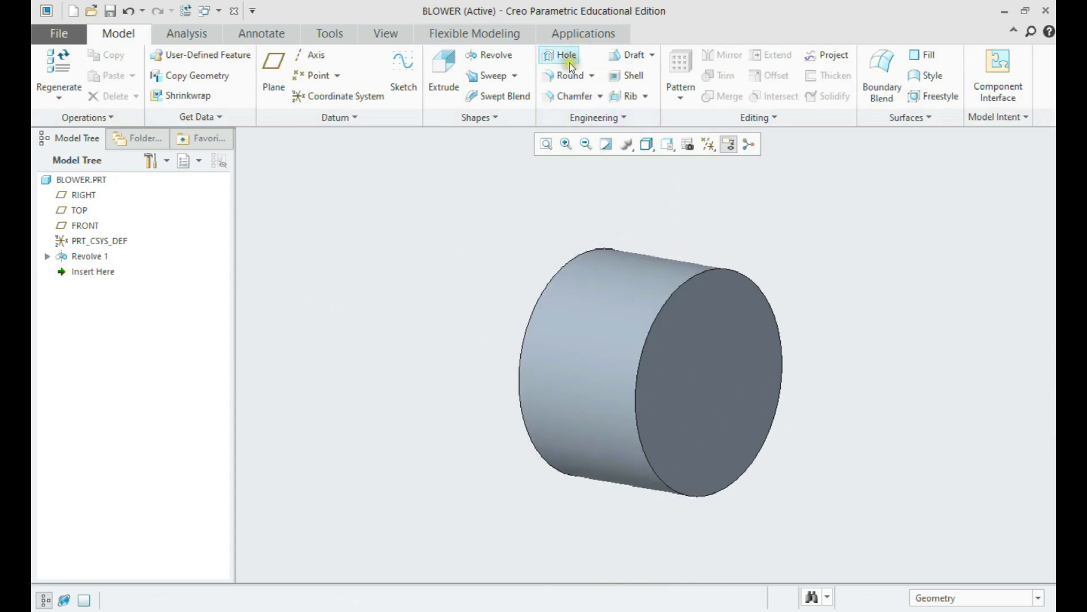
click(708, 145)
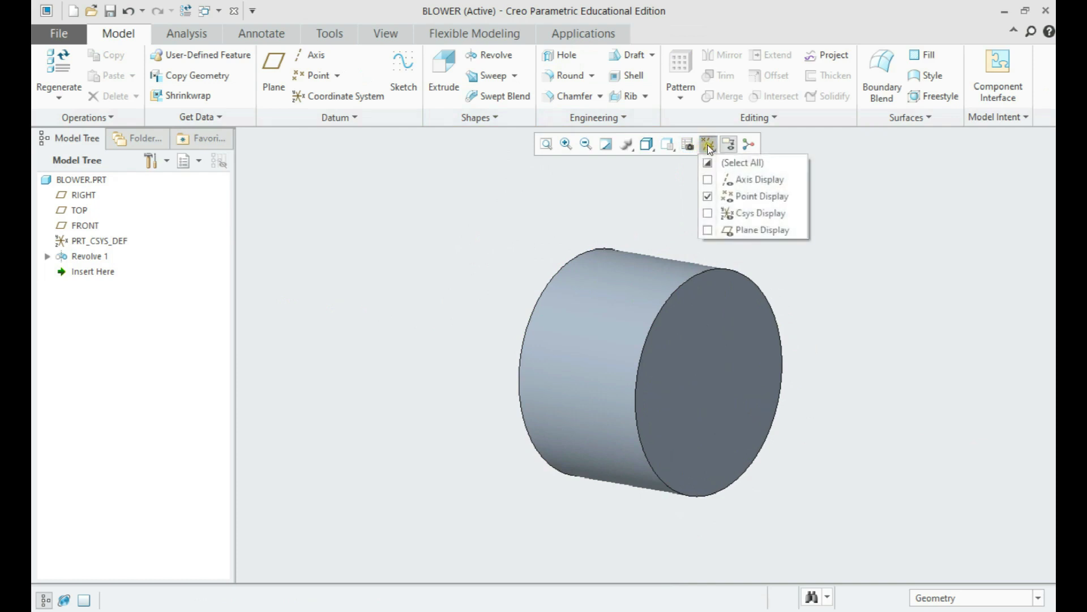
click(728, 182)
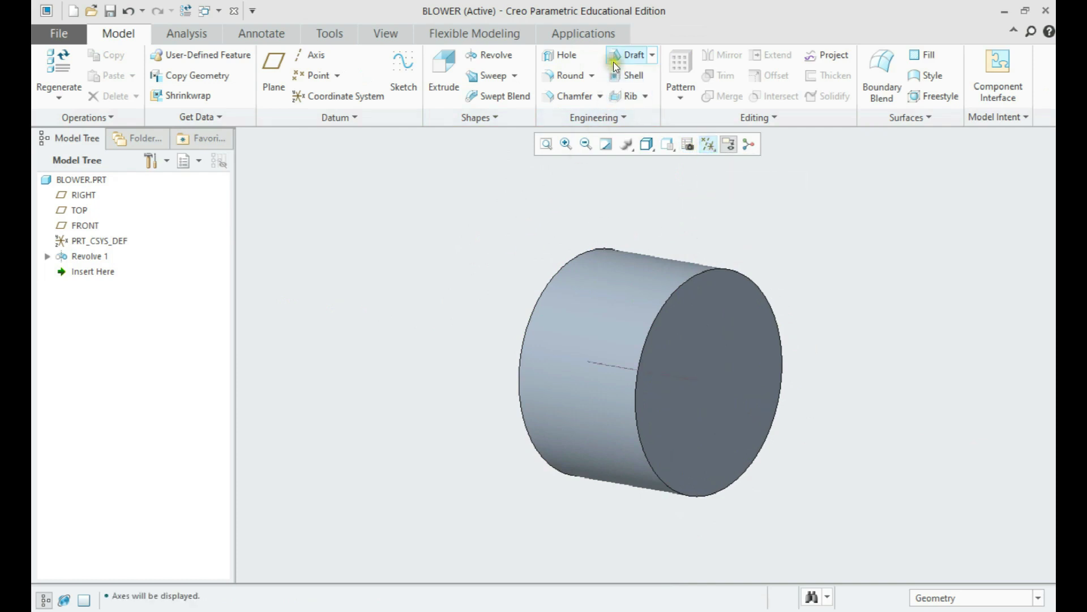
click(559, 57)
click(697, 385)
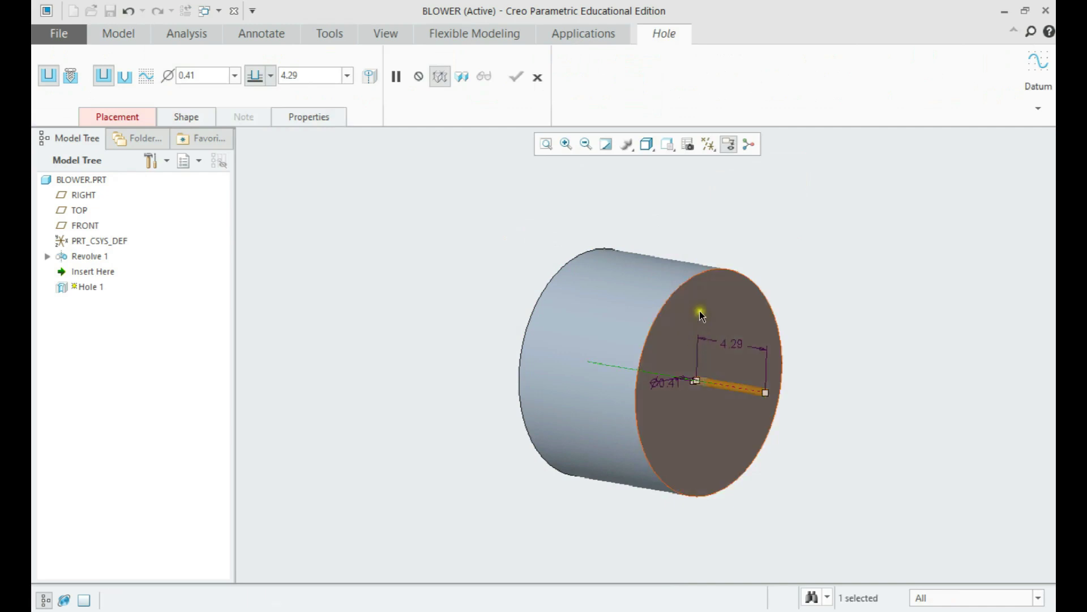
ctrl+click(708, 324)
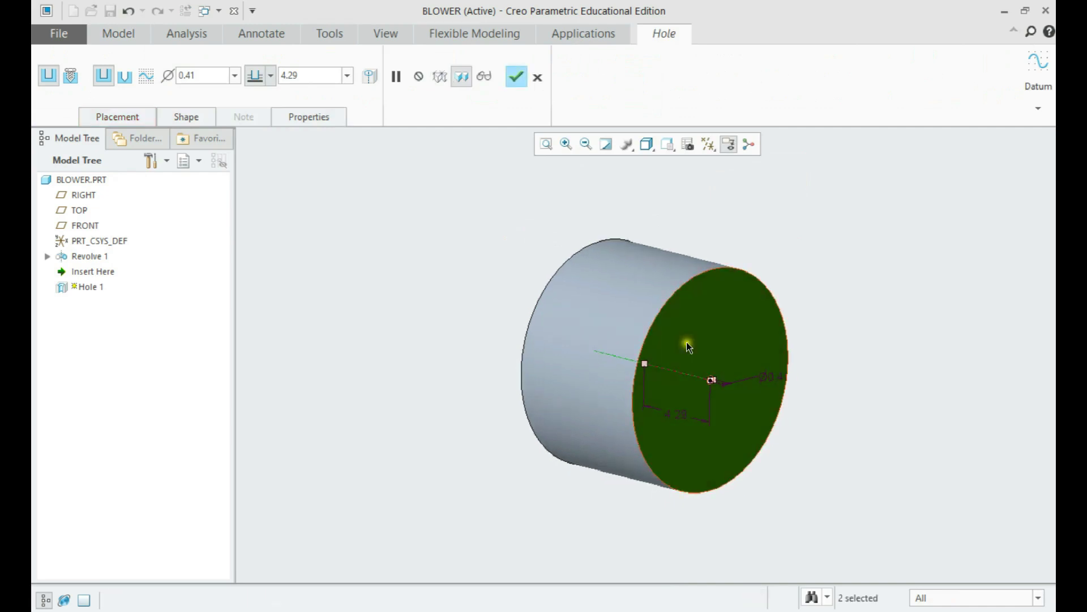
Step: Set the hole's depth to through all and its diameter to 1.50, and complete the hole
click(271, 77)
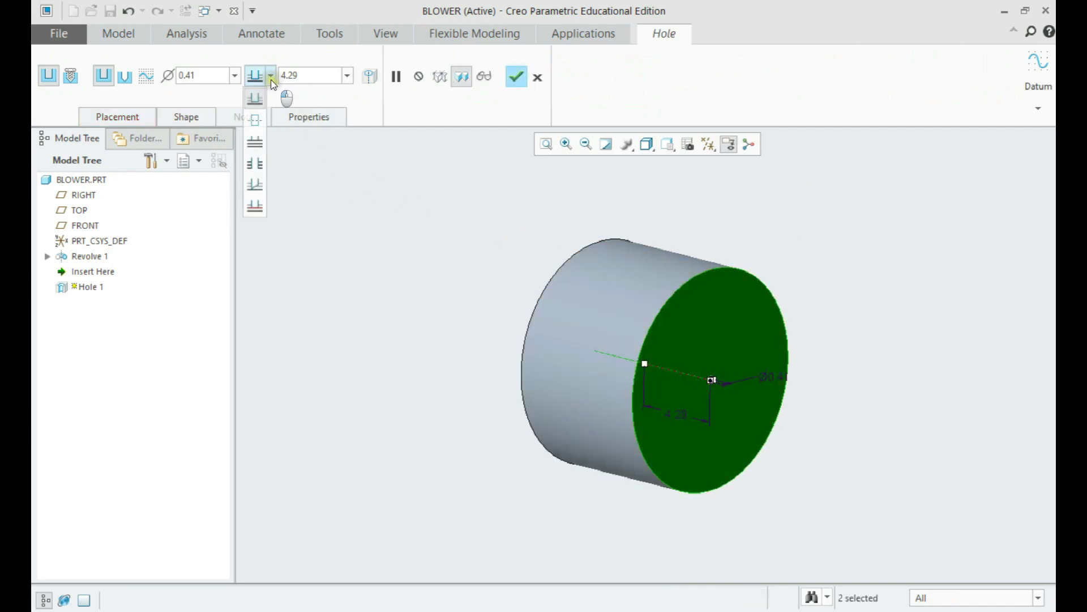
click(260, 164)
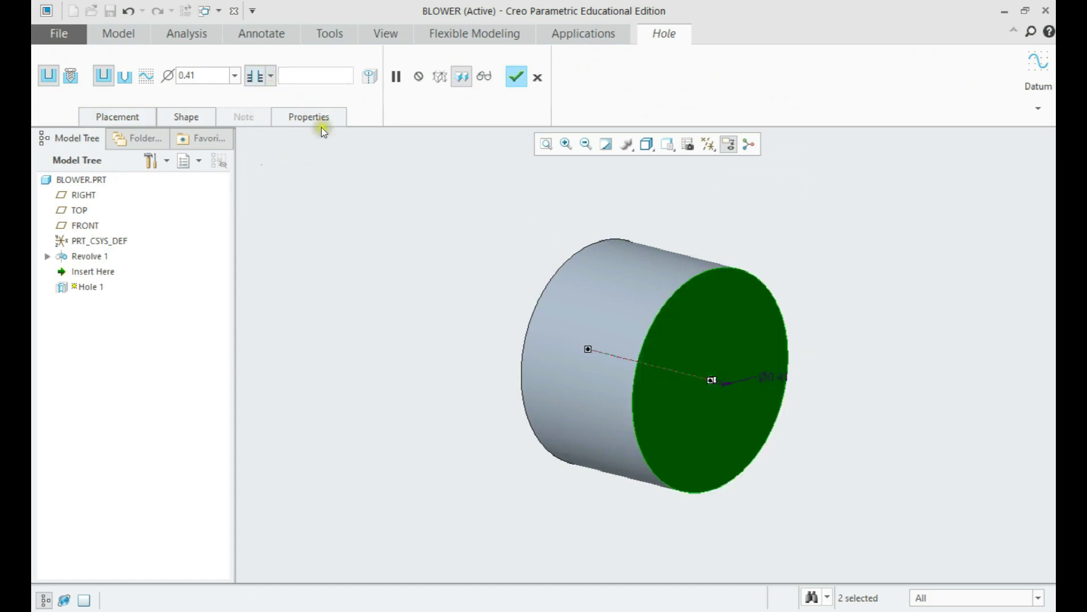
double_click(206, 76)
text(1.5)
key(Return)
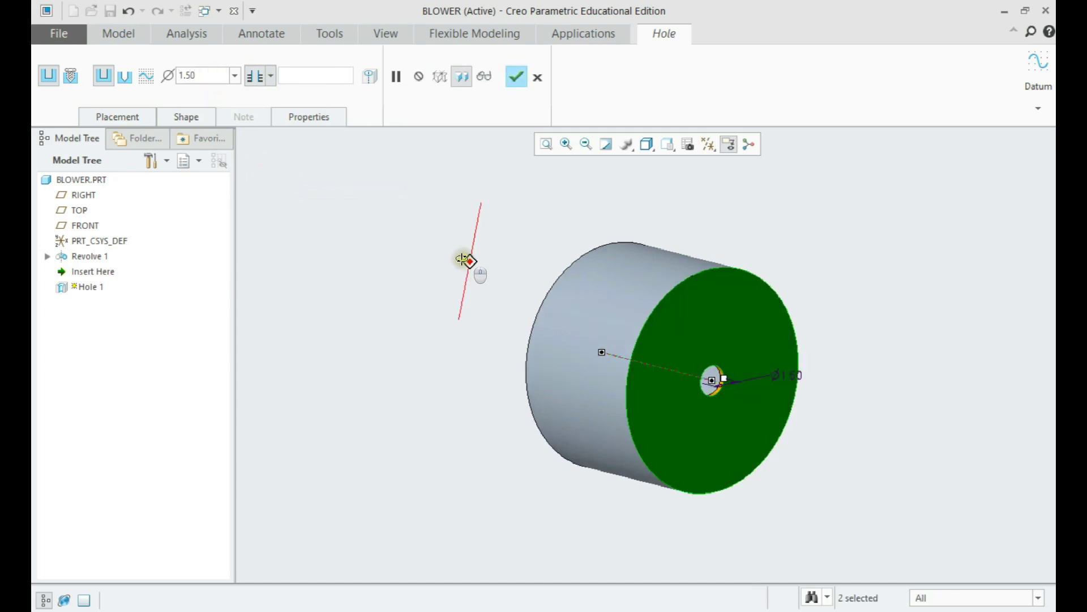
middle_drag(463, 259, 661, 262)
middle_click(637, 280)
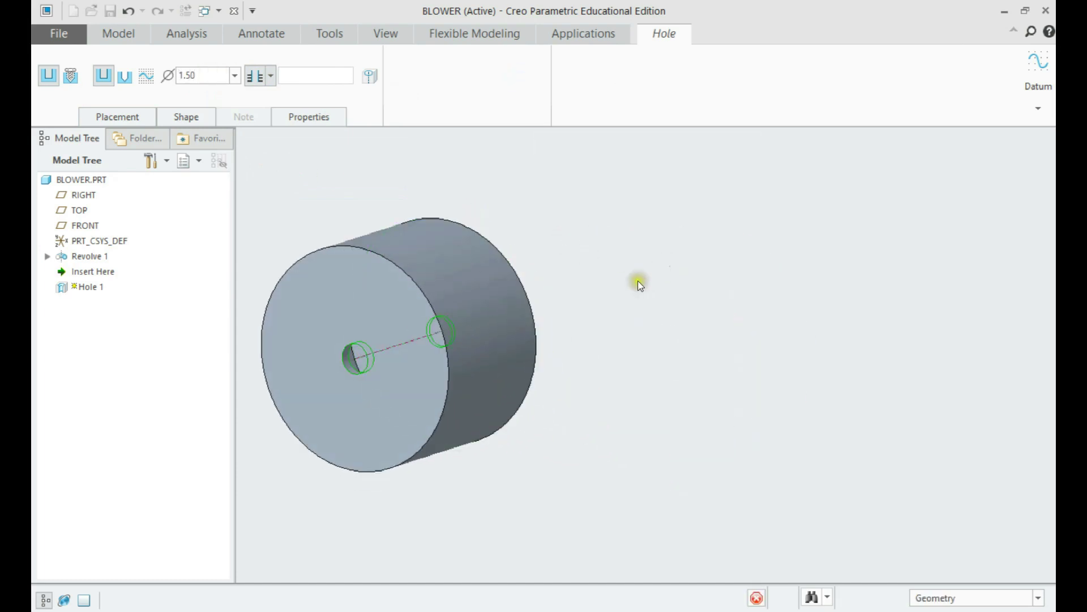
scroll(668, 283, up, 2)
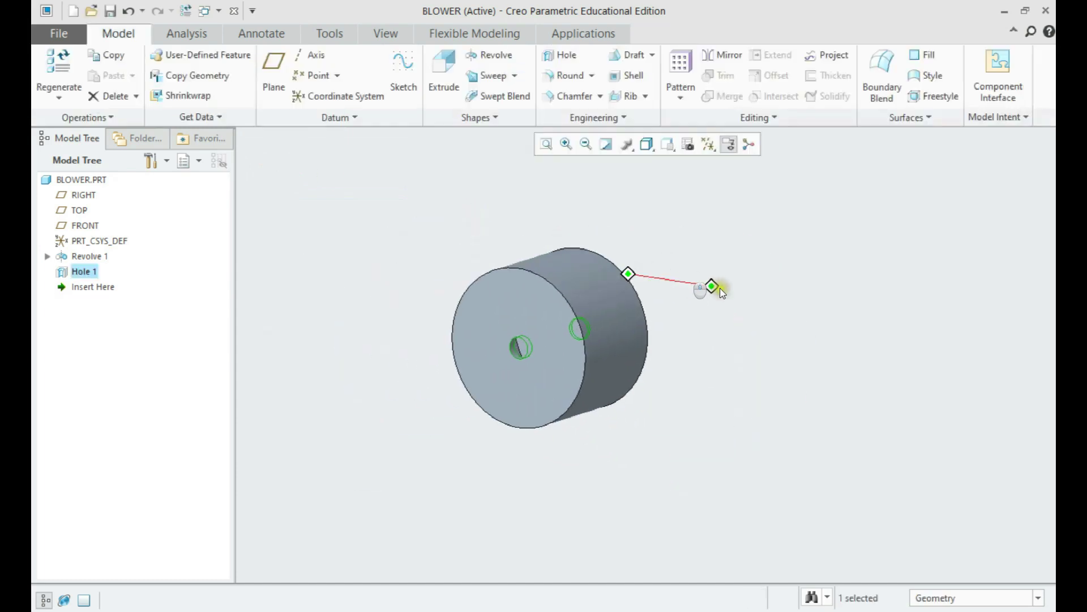
Step: Place a second coaxial hole on the opposite end face, with its depth up to that end wall's inner surface
click(553, 59)
shift+middle_drag(482, 244, 586, 346)
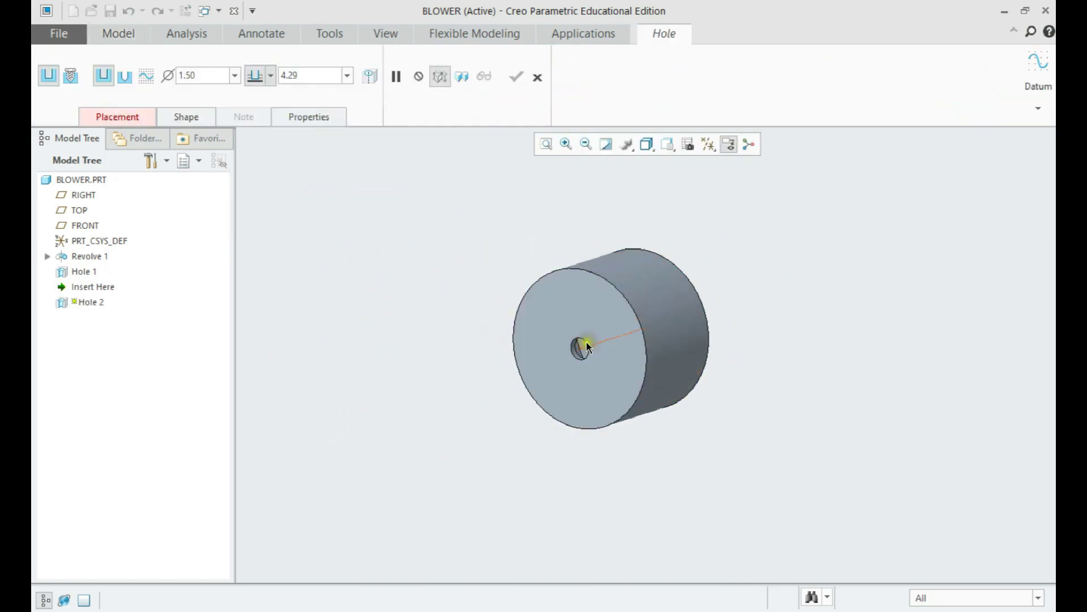
click(593, 362)
scroll(556, 320, down, 2)
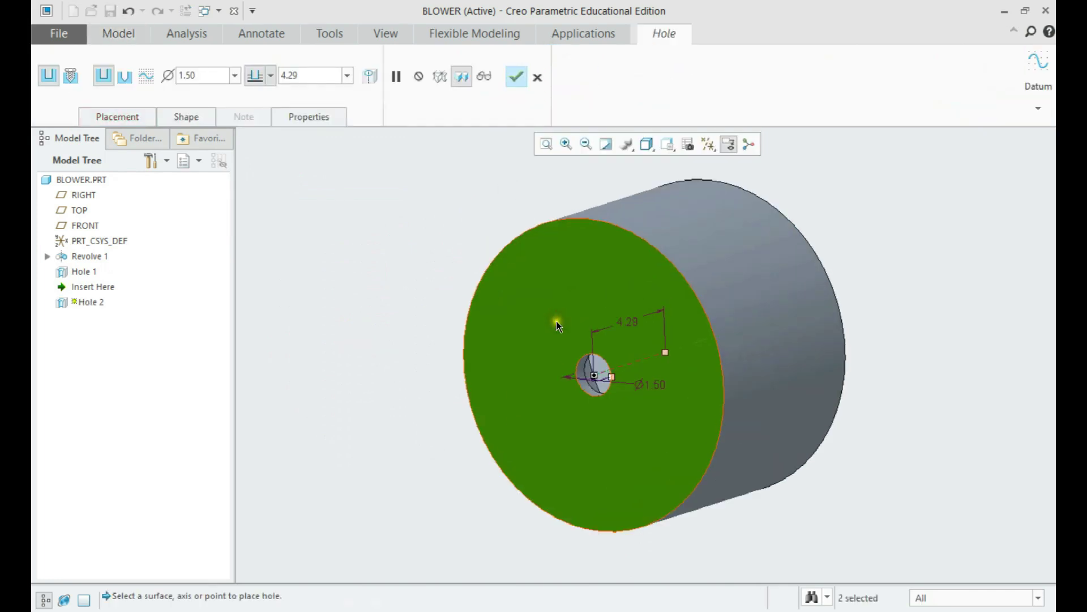
click(271, 77)
click(256, 205)
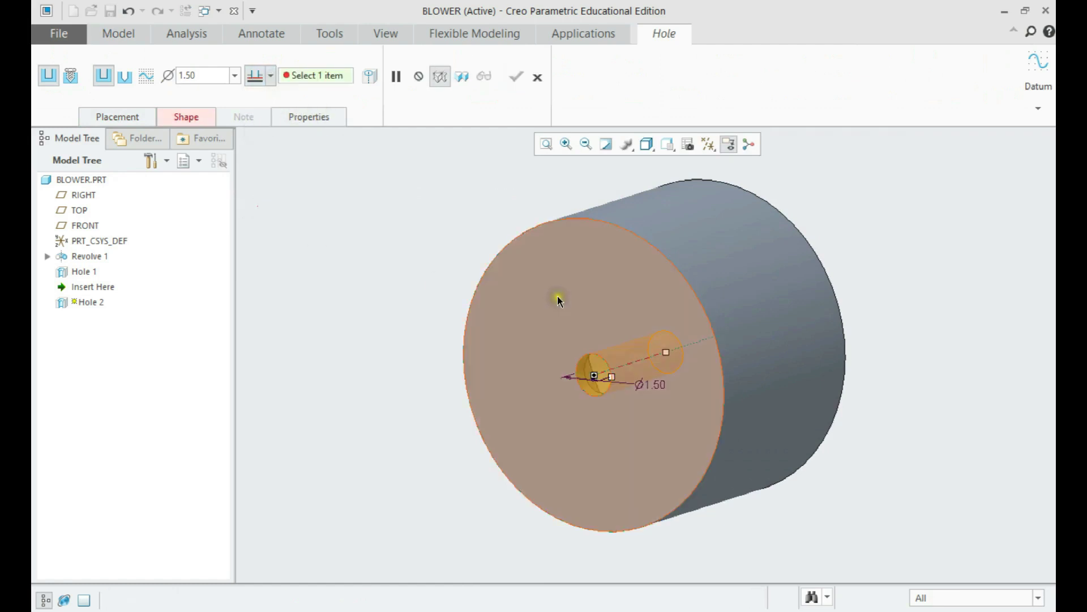
click(562, 300)
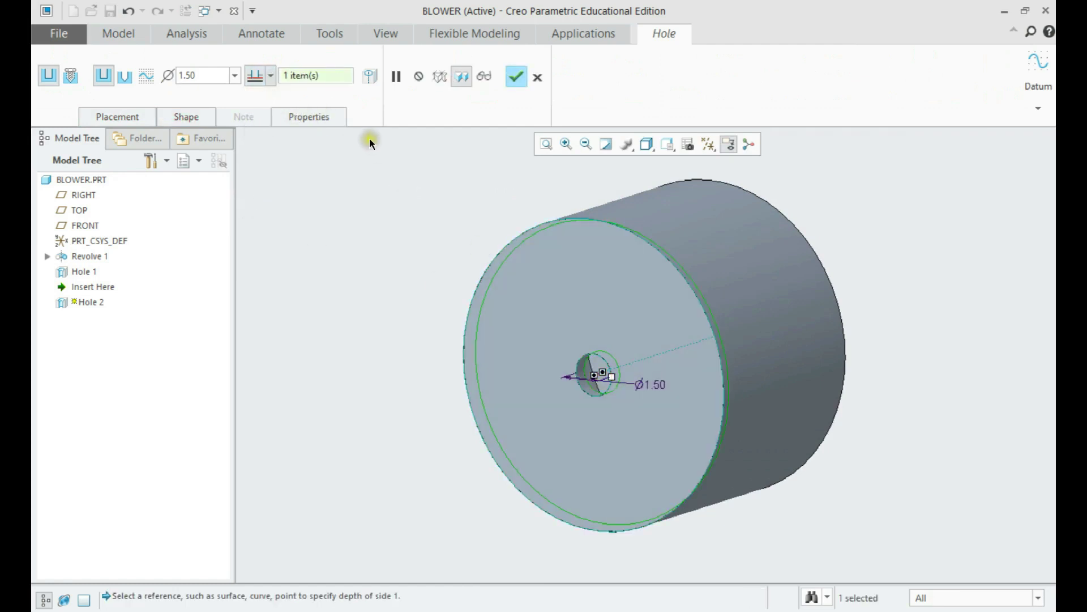
Step: Set the second hole's diameter to 8.00 and complete the hole
double_click(210, 73)
text(8)
key(Return)
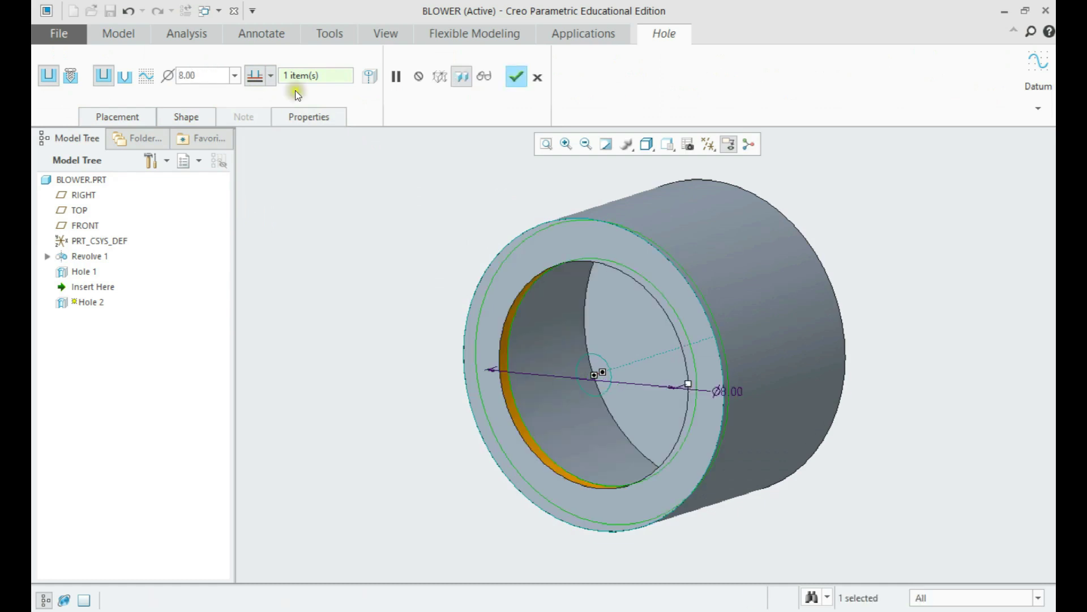
middle_click(405, 228)
Step: Start an extrusion on the housing's closed end face and sketch a circle about 4.18 in diameter, centred on the small hole
mouse_move(406, 227)
middle_down()
mouse_move(580, 272)
mouse_move(622, 253)
mouse_move(654, 273)
mouse_move(673, 270)
middle_up()
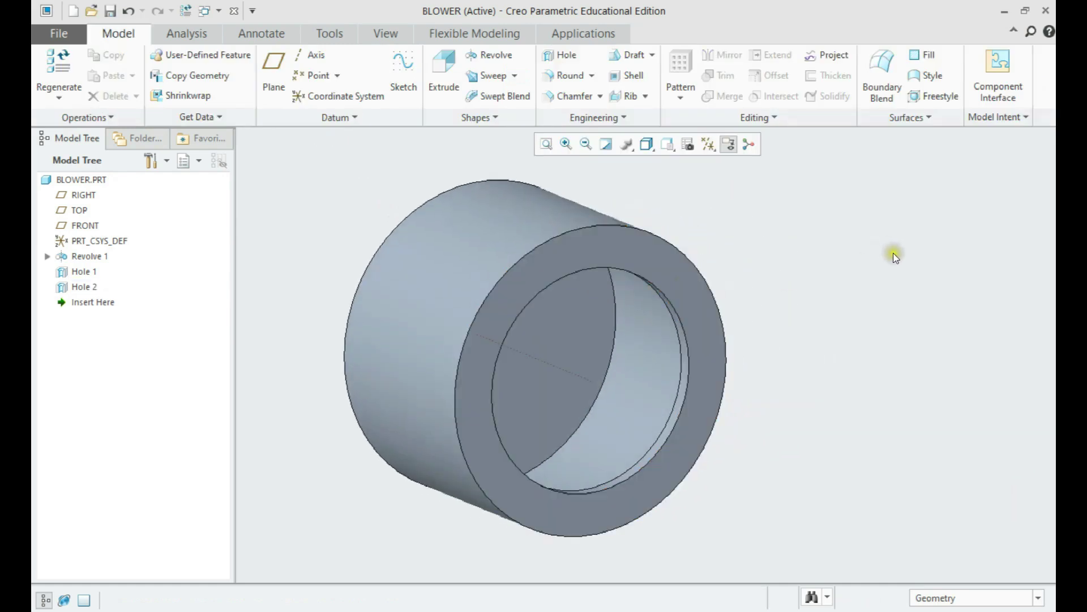
scroll(896, 257, down, 1)
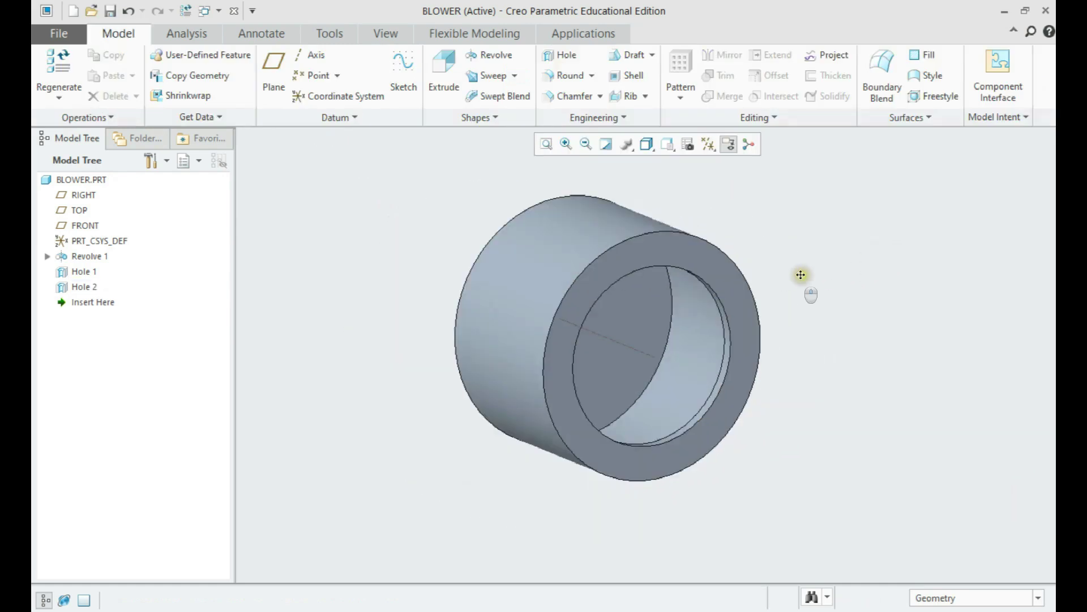
middle_drag(800, 274, 793, 303)
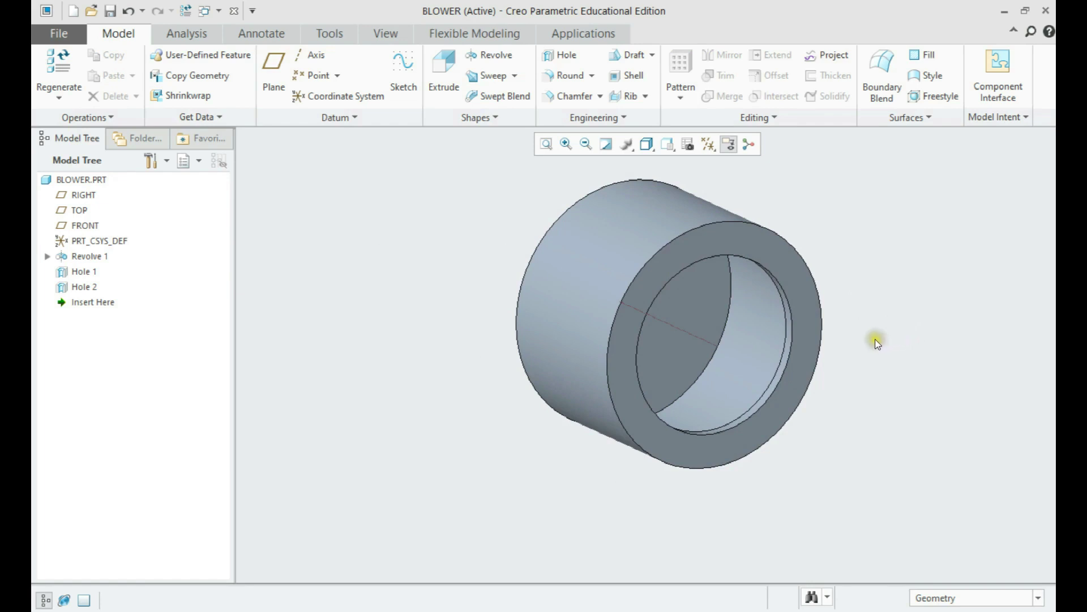
middle_drag(770, 305, 703, 260)
click(449, 70)
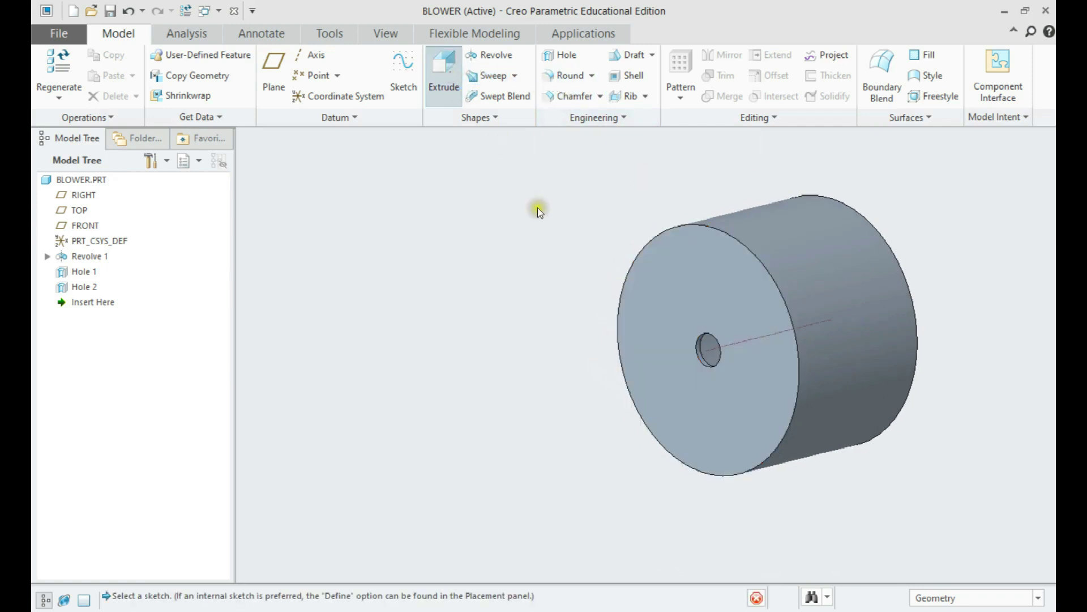
click(679, 299)
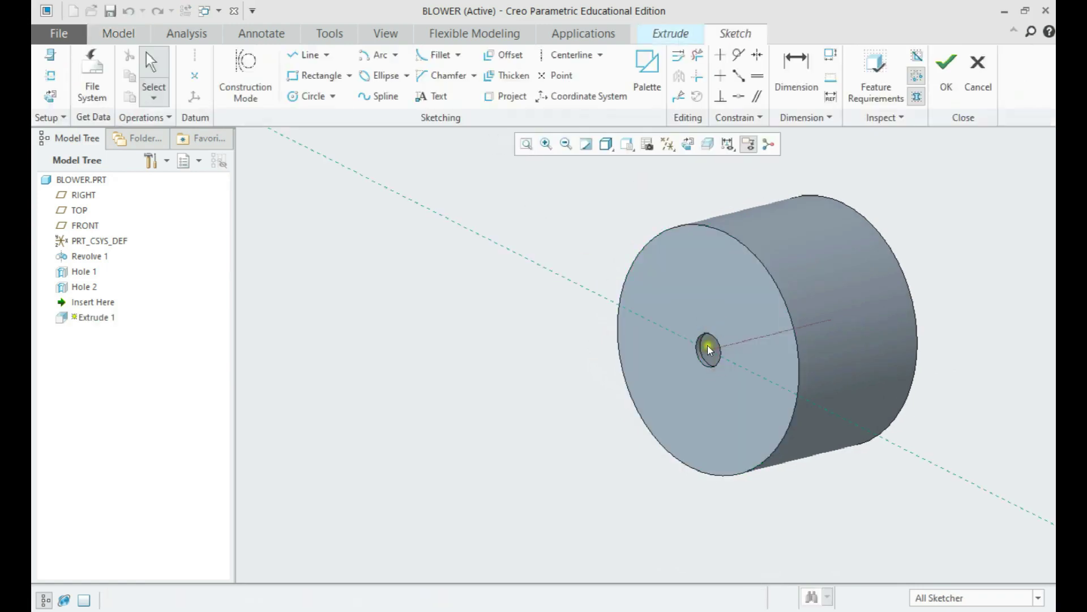
click(310, 95)
click(708, 350)
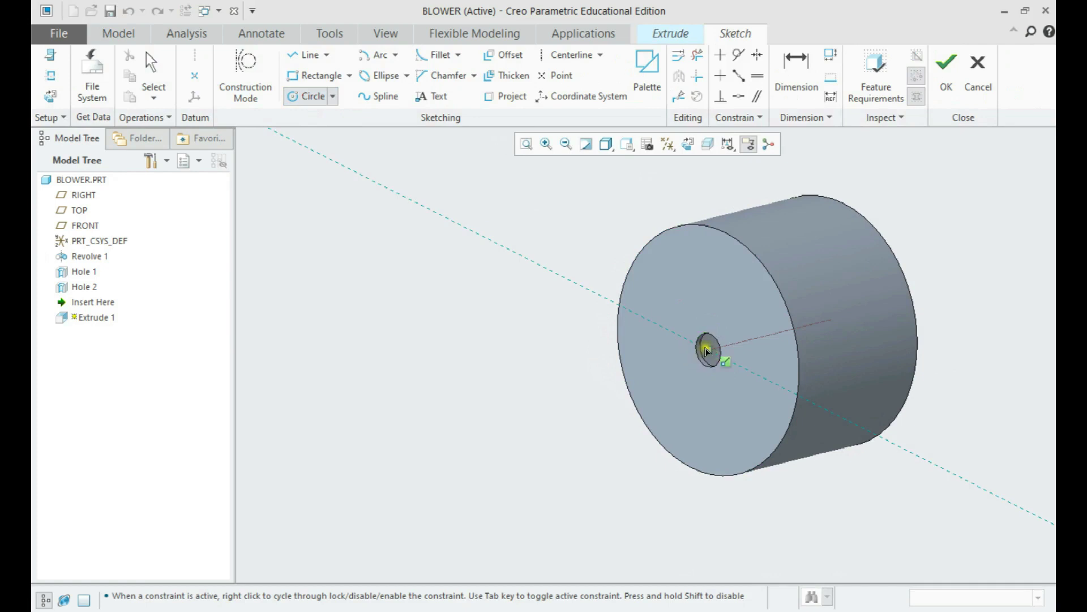
click(723, 357)
click(709, 350)
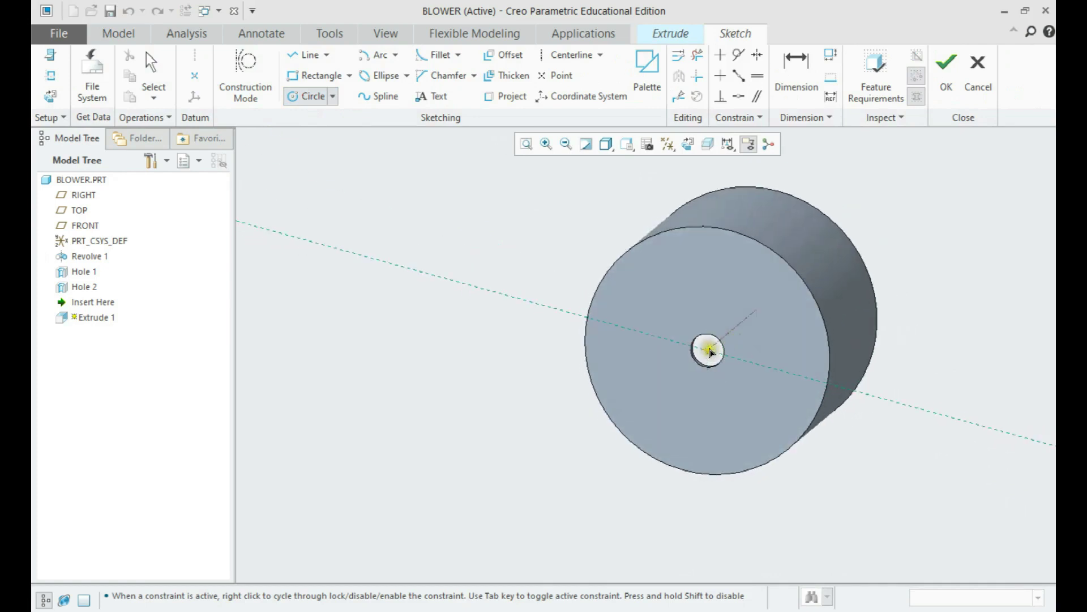
click(748, 333)
middle_click(740, 301)
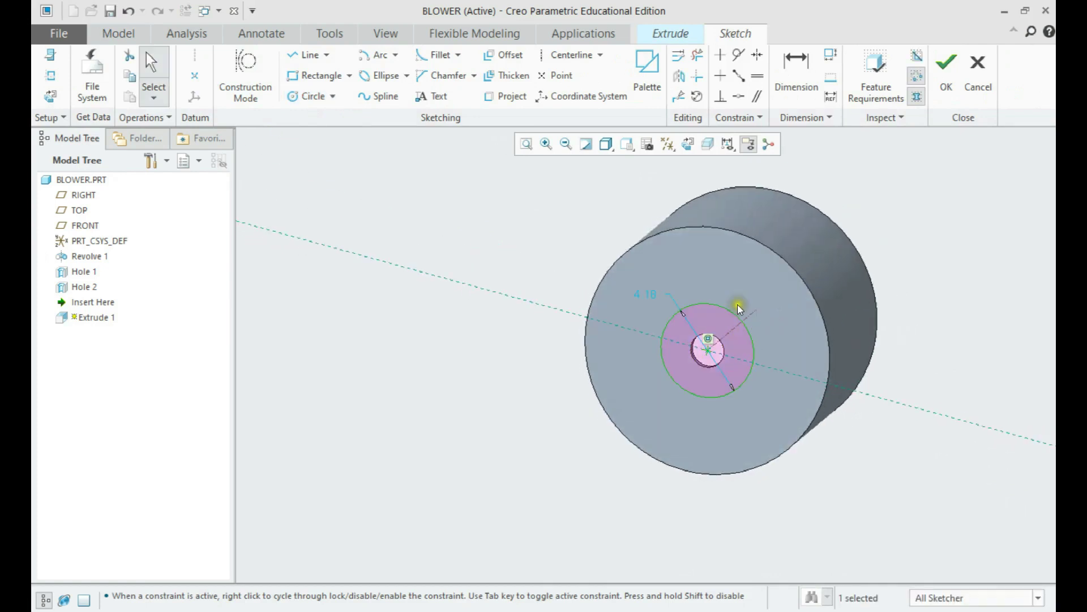
Step: Set the circle's diameter to 3.00 and finish the extrusion's sketch
double_click(652, 292)
text(3)
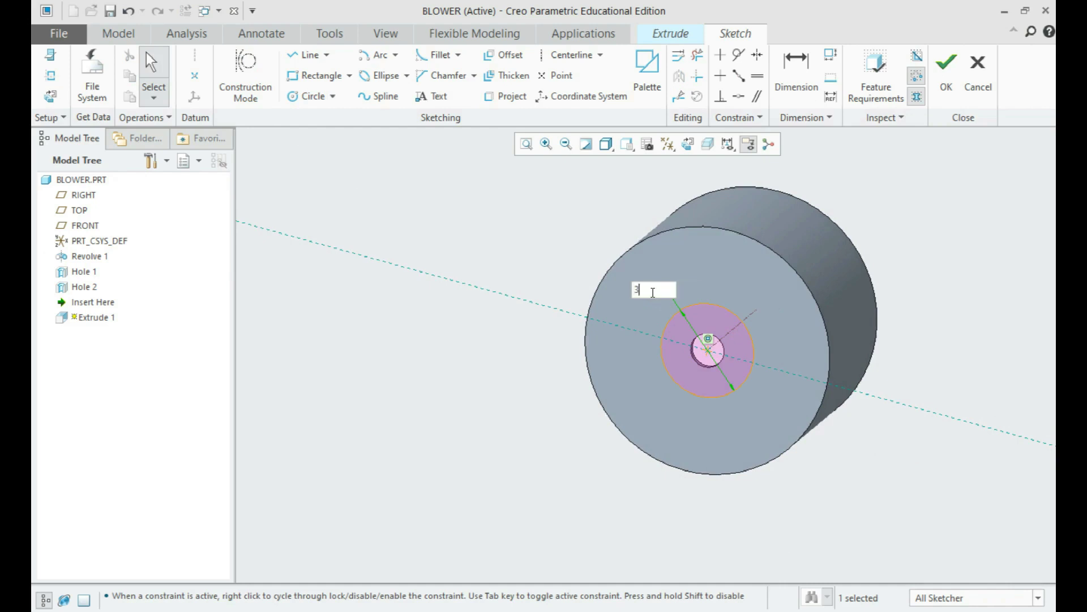
key(Return)
scroll(713, 306, up, 1)
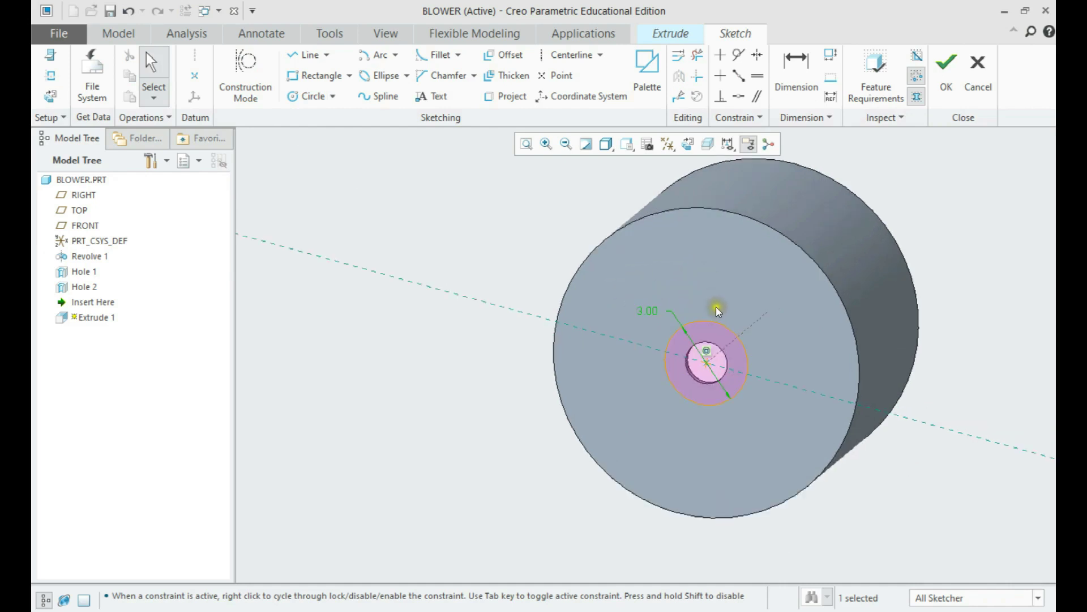
shift+middle_drag(713, 306, 686, 291)
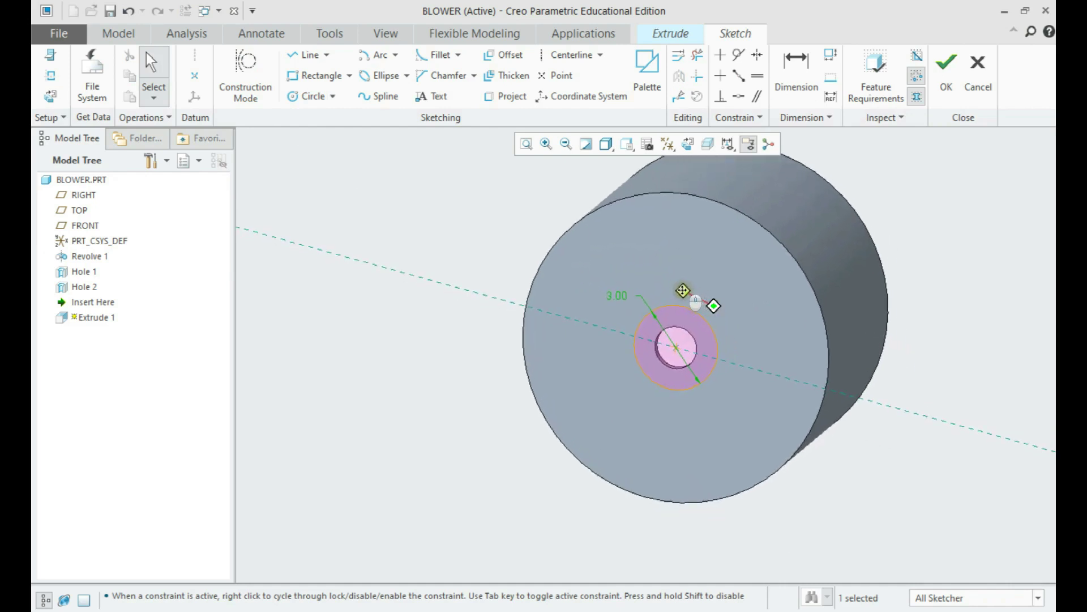
click(945, 91)
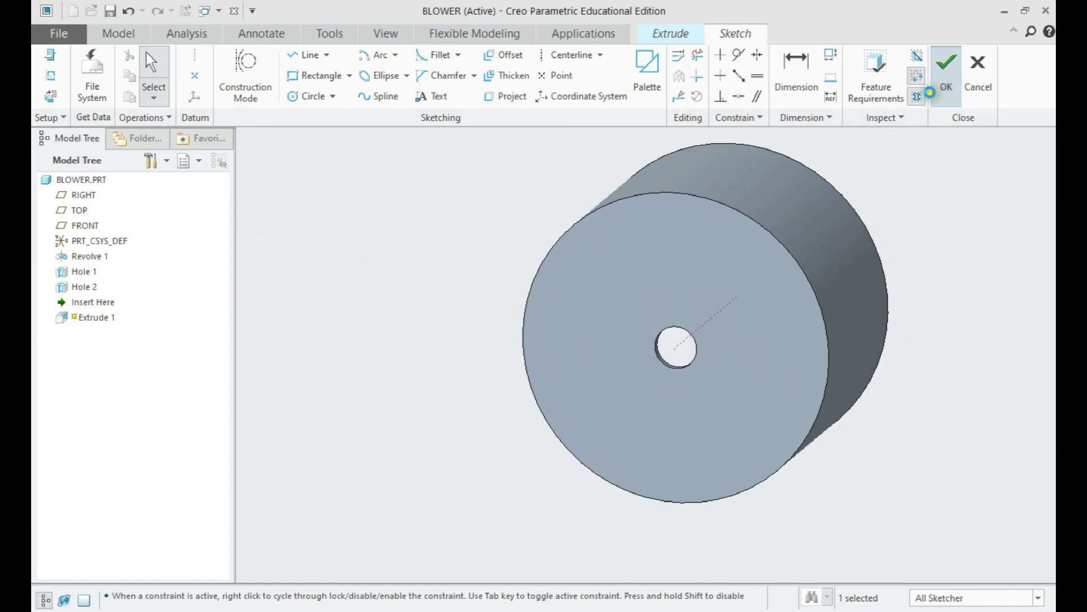
Step: Extrude the circle outward to a depth of 2.50 and complete the boss
scroll(522, 292, down, 1)
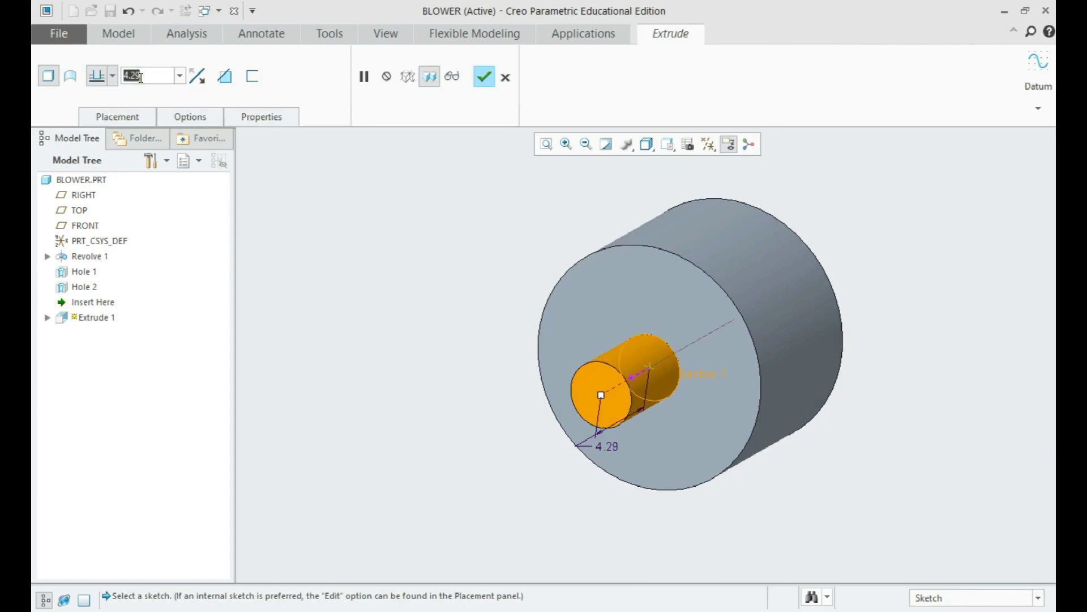
text(2.5)
key(Return)
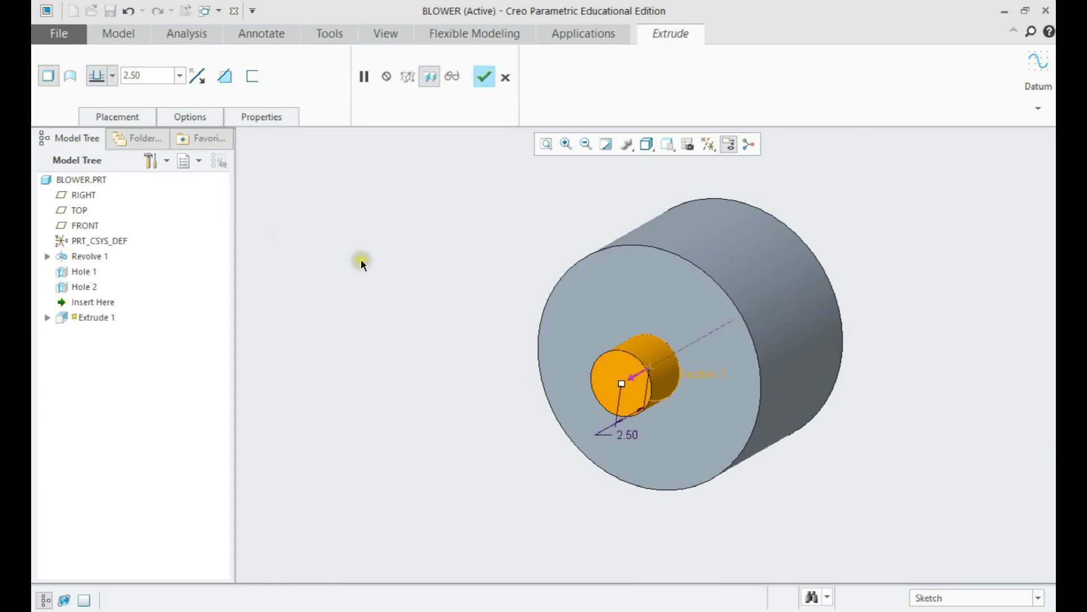
middle_drag(361, 260, 368, 256)
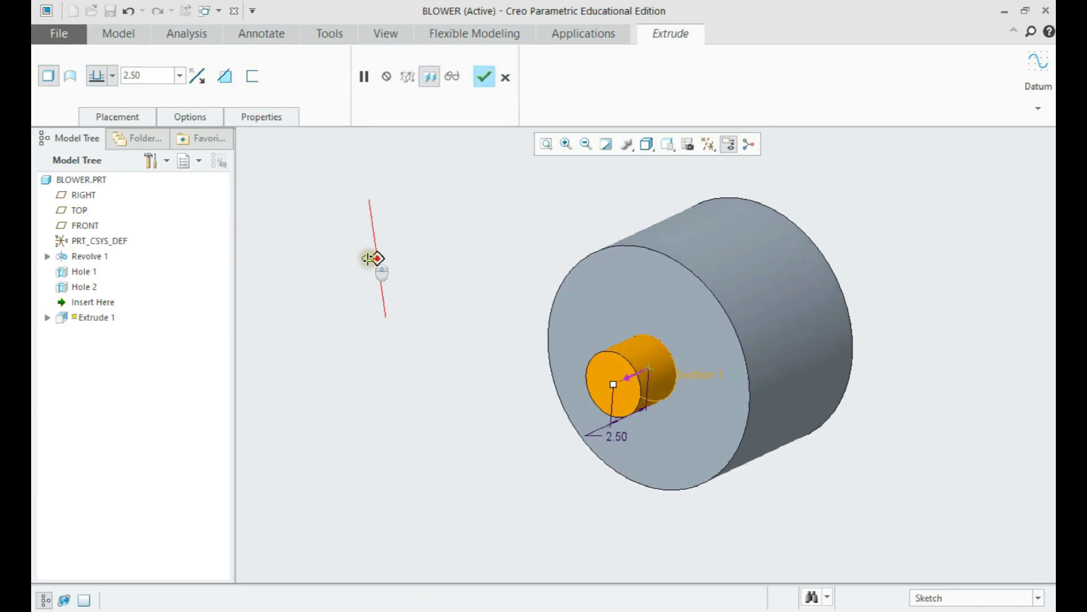
middle_click(465, 297)
middle_drag(471, 295, 453, 296)
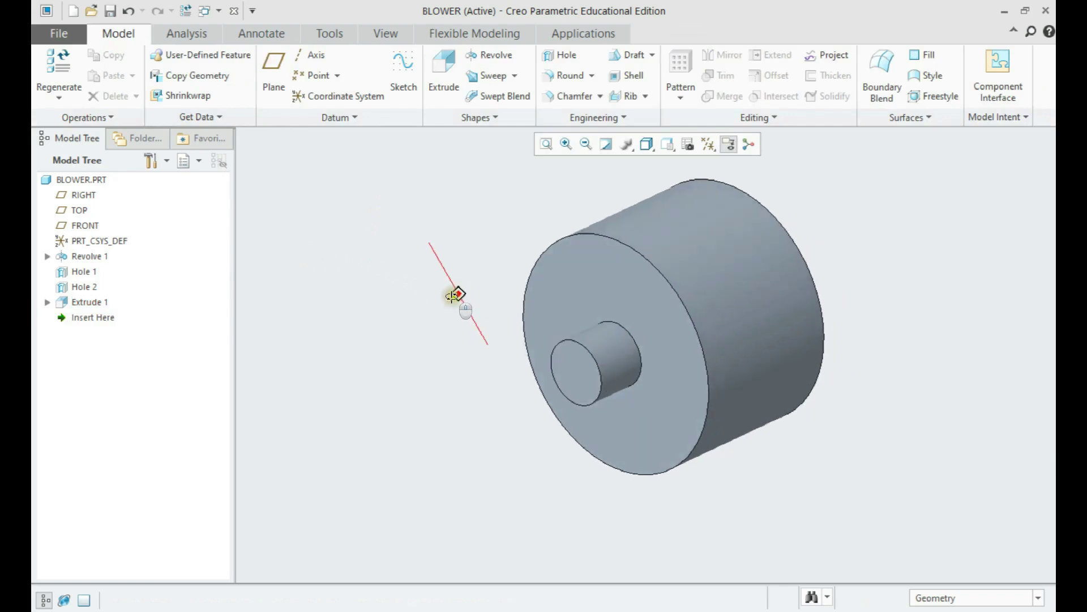
Step: Reorder the boss extrusion to come directly after Revolve 1, ahead of both holes, and check which hole is which
drag(102, 302, 100, 261)
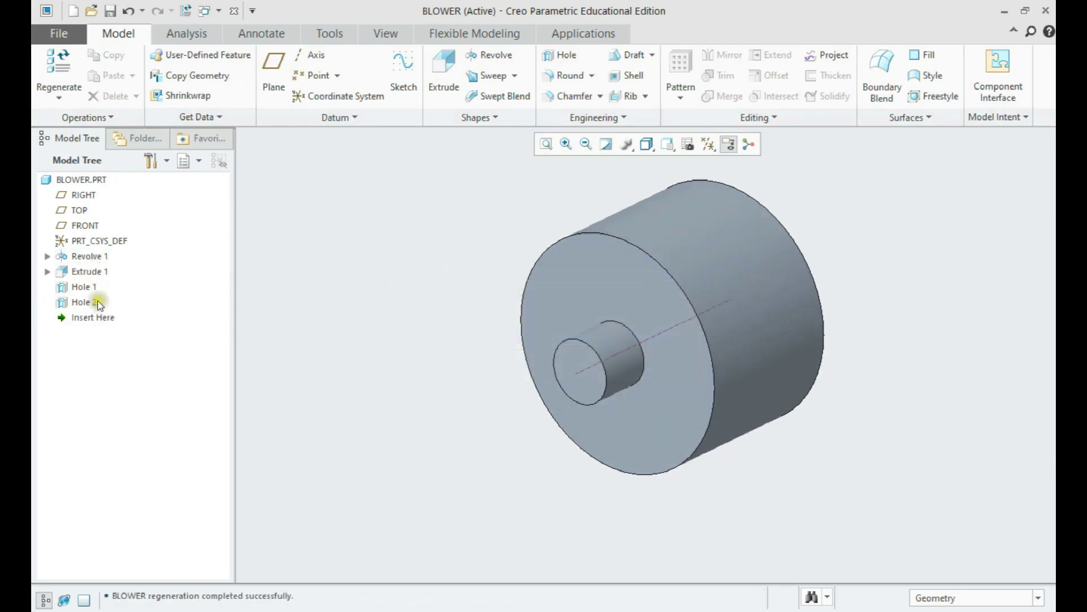
click(89, 288)
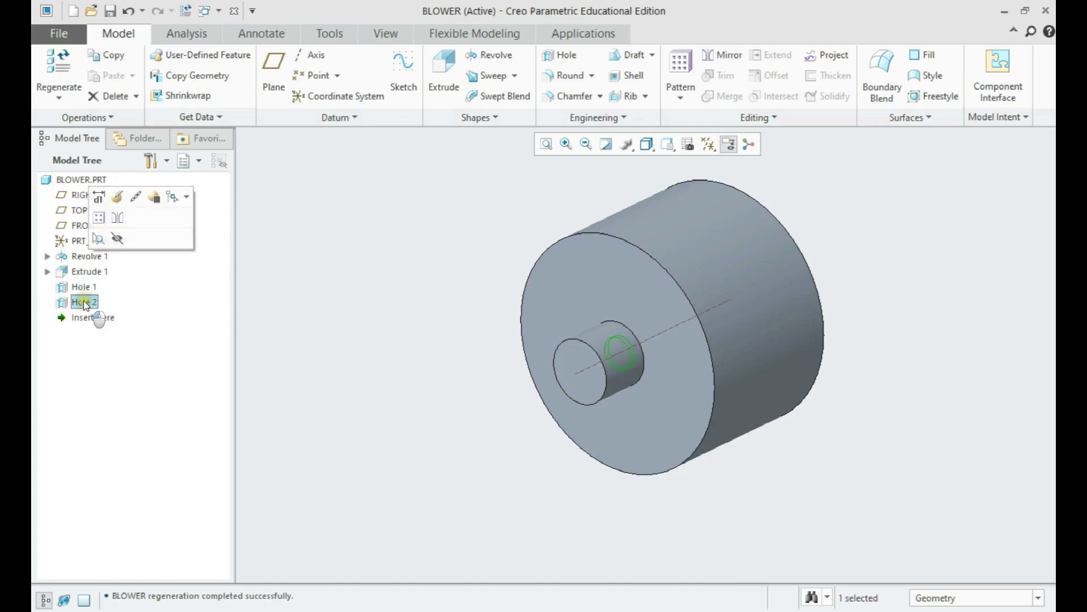
click(83, 301)
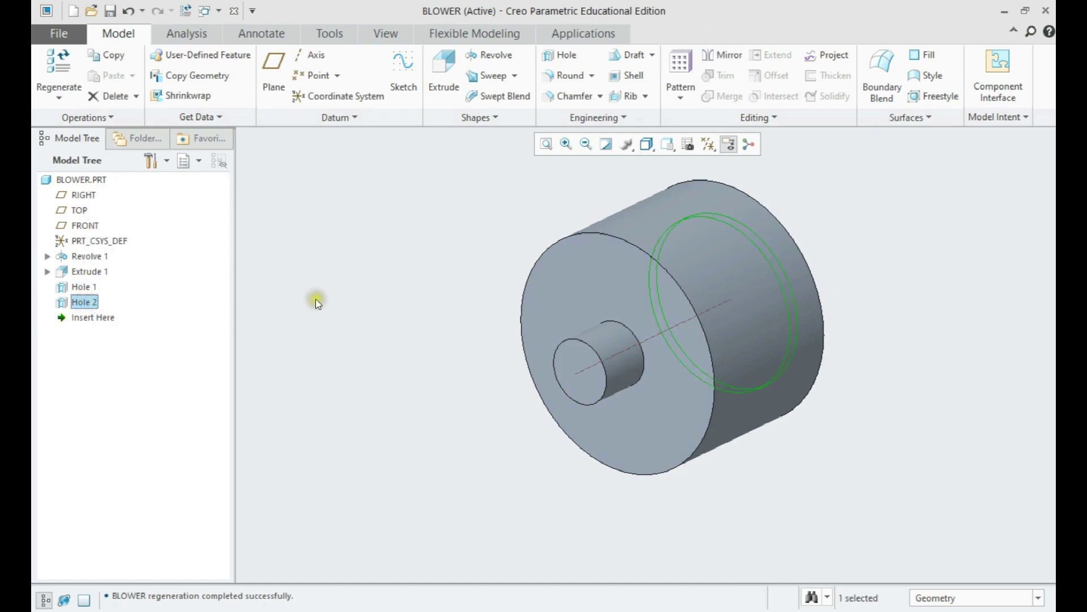
click(405, 295)
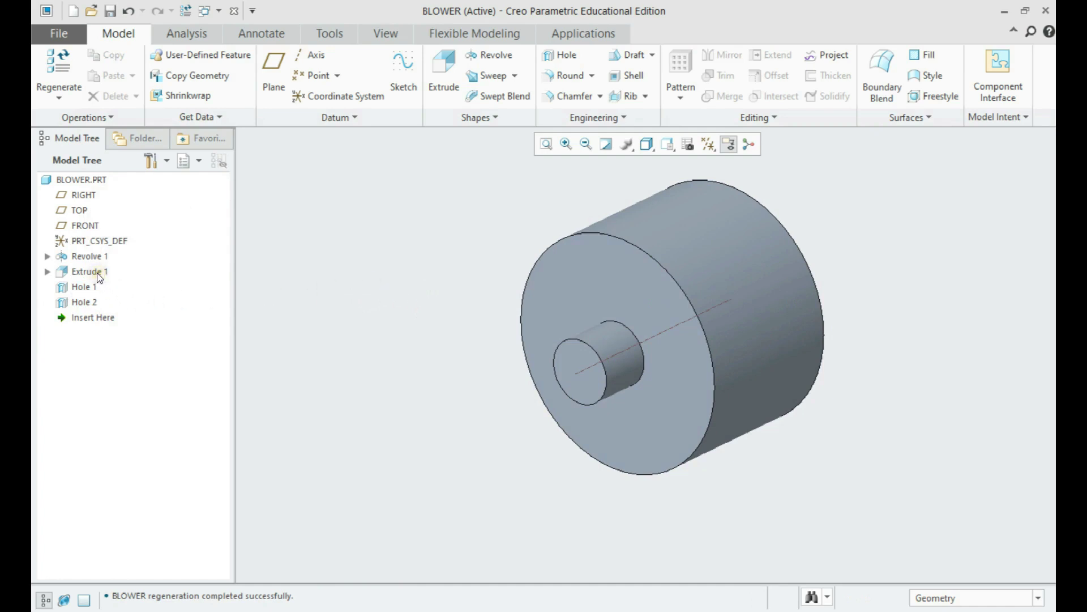
Step: Redefine Hole 1 so that it is placed on the boss's outer end face, coaxial with the housing axis
click(86, 287)
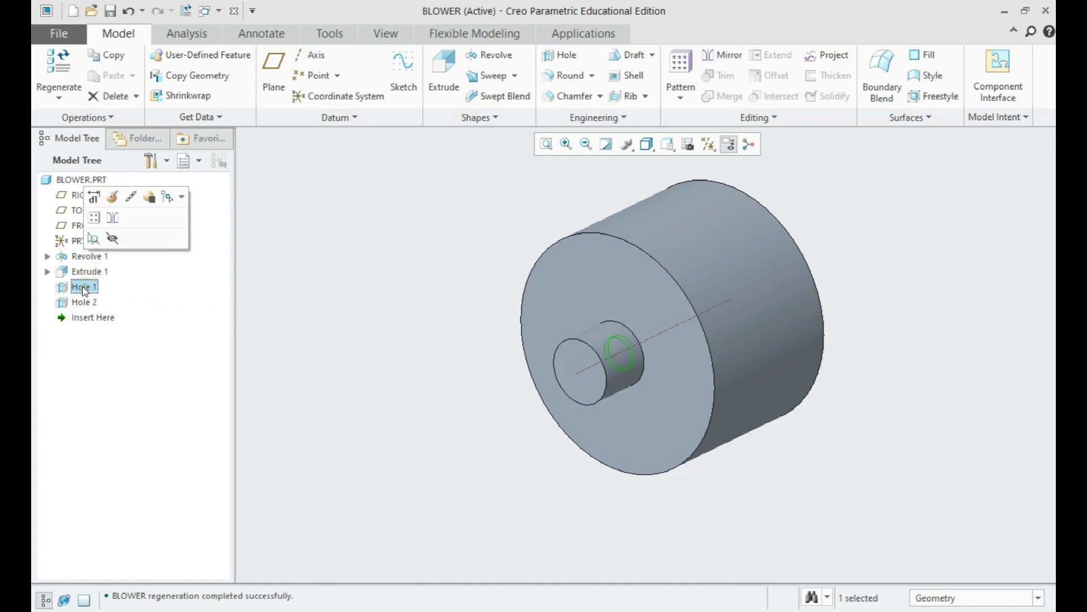
click(94, 236)
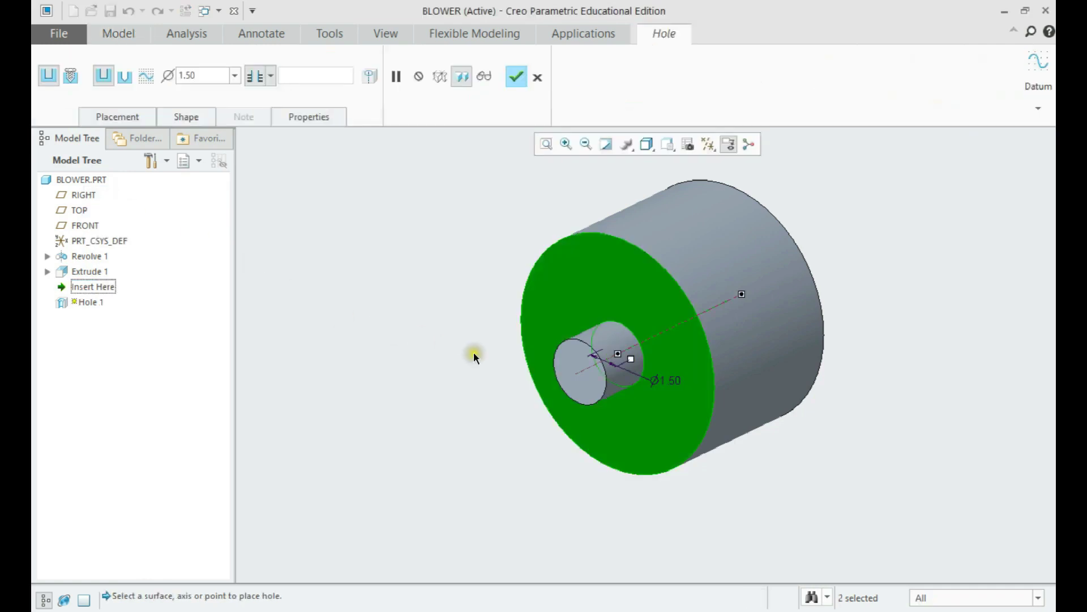
click(564, 356)
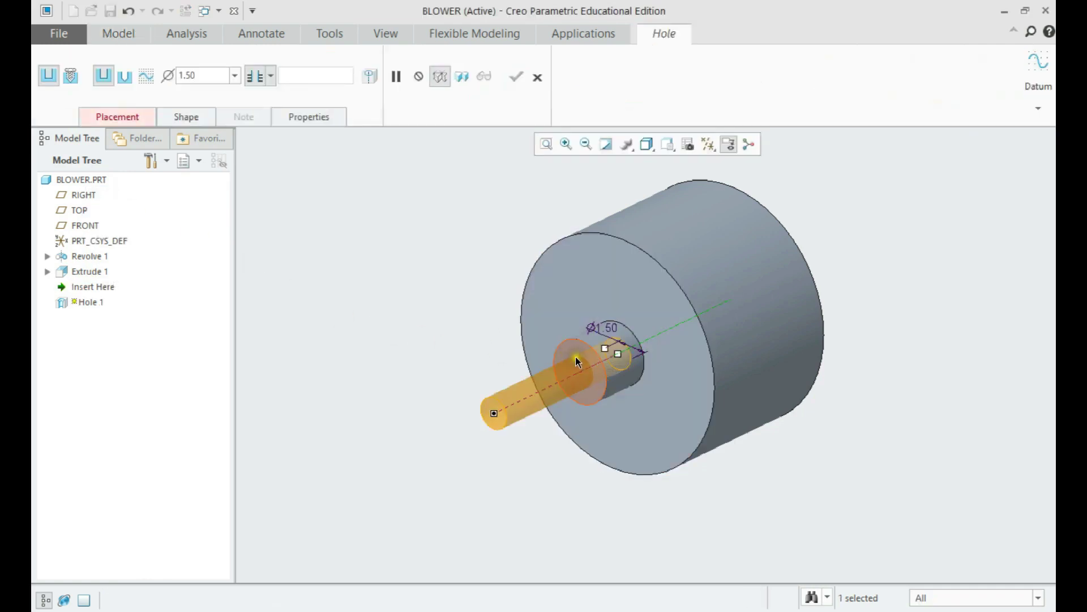
middle_click(426, 335)
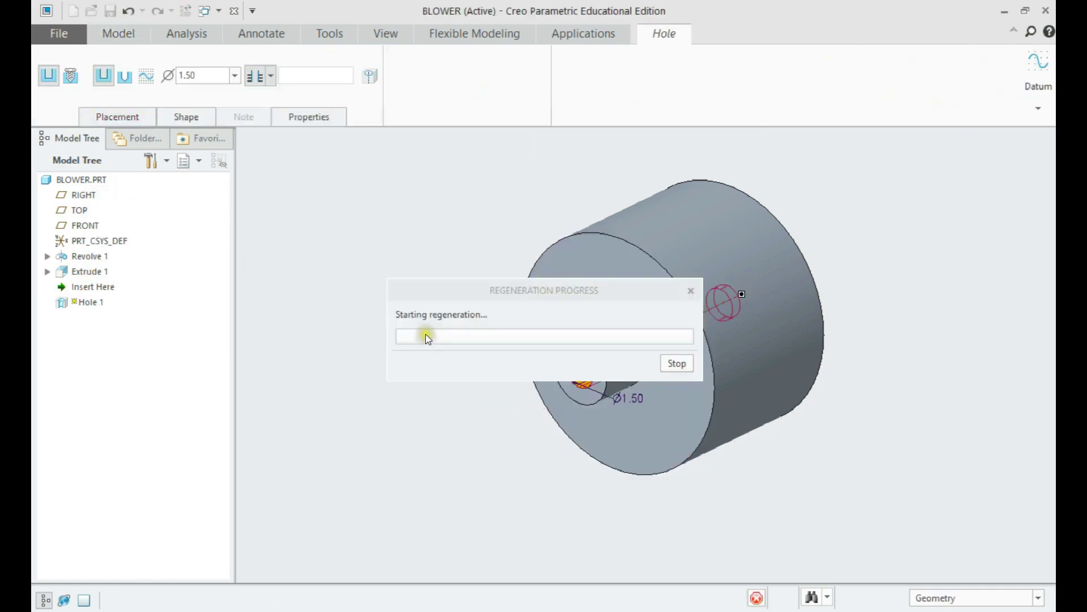
Step: Turn on the display of the datum planes and view the housing from its open end
mouse_move(577, 304)
middle_down()
mouse_move(617, 277)
mouse_move(585, 289)
mouse_move(432, 289)
mouse_move(517, 286)
mouse_move(583, 303)
mouse_move(453, 285)
mouse_move(474, 308)
mouse_move(583, 294)
mouse_move(515, 291)
mouse_move(526, 286)
middle_up()
click(702, 146)
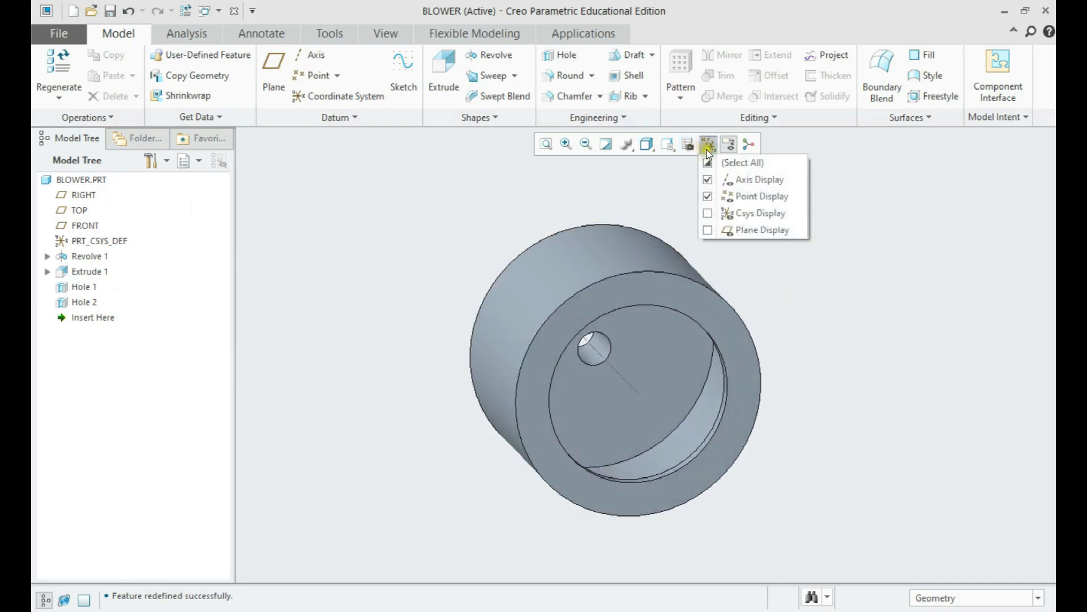
click(733, 231)
middle_drag(474, 253, 442, 245)
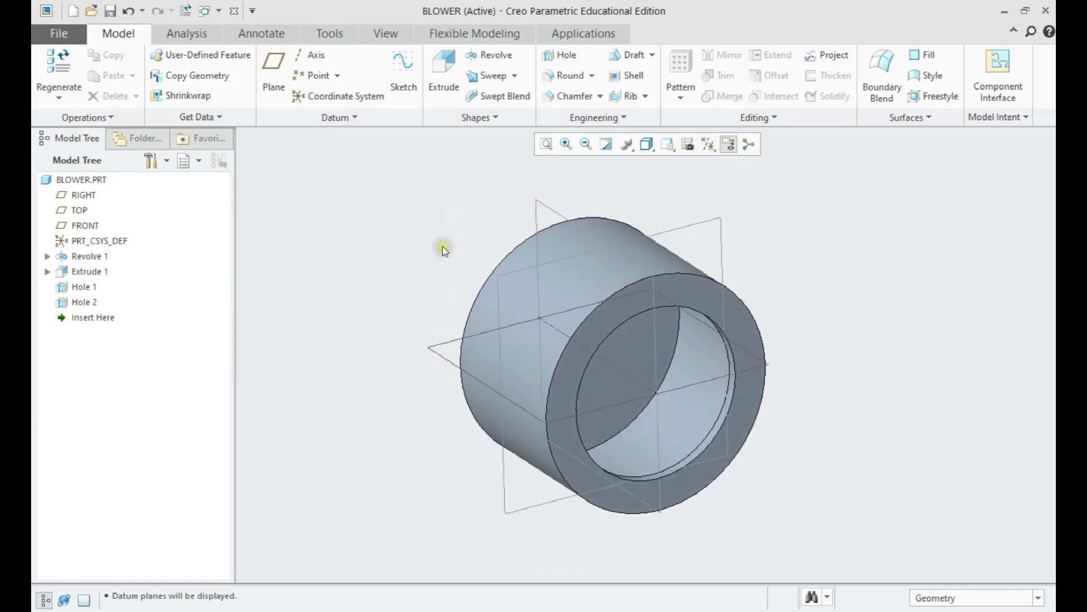
middle_drag(443, 247, 447, 248)
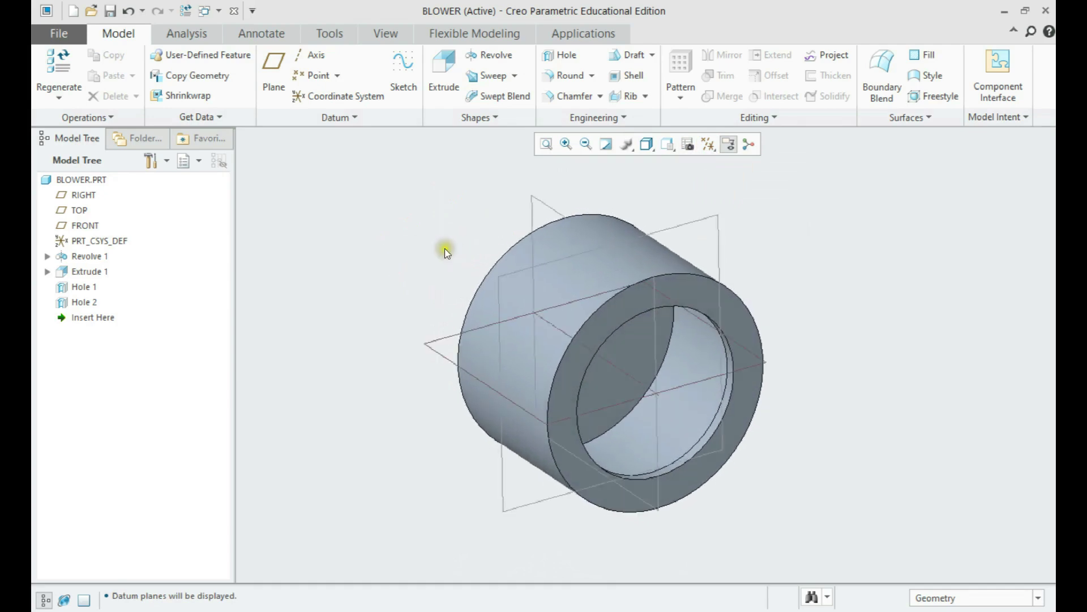
Step: Start a sketch on the RIGHT datum plane, using TOP as the reference with Right orientation, and face the view to the sketch plane
click(395, 70)
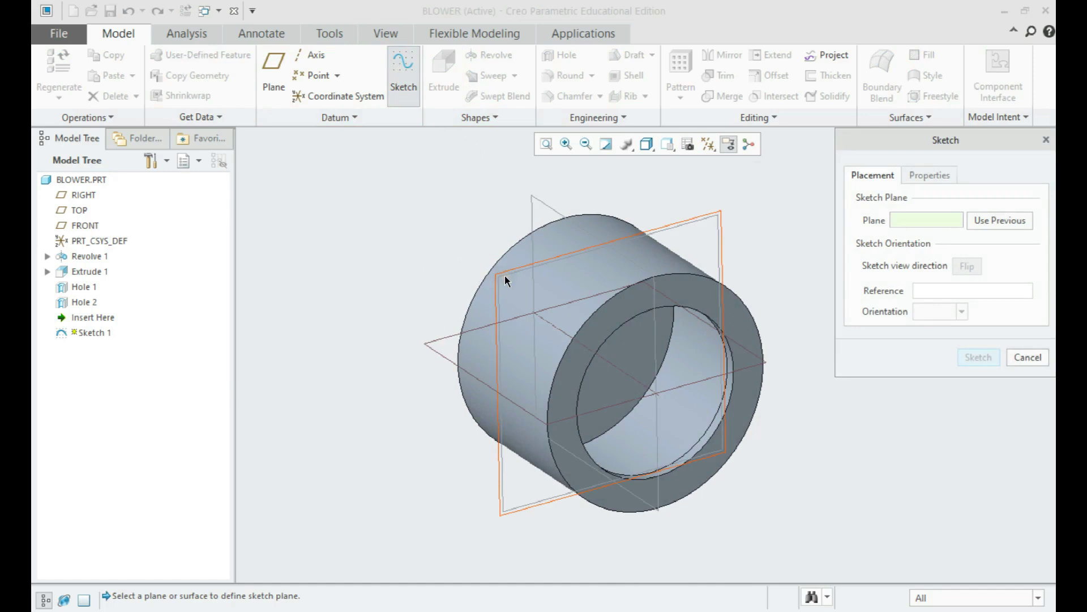
middle_drag(505, 275, 605, 277)
scroll(608, 279, down, 3)
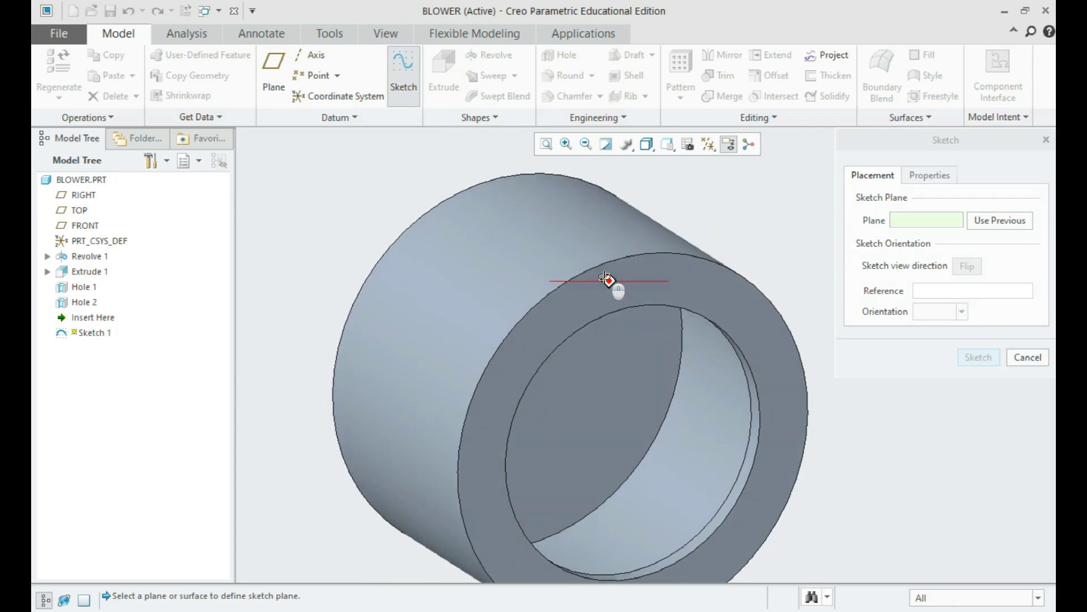
scroll(611, 277, up, 4)
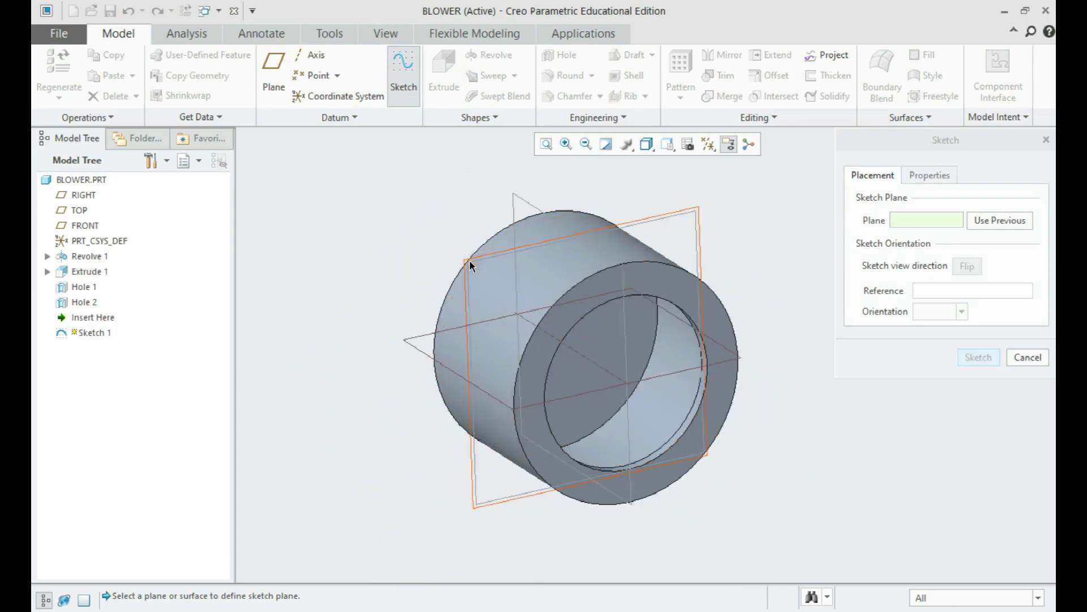
click(433, 246)
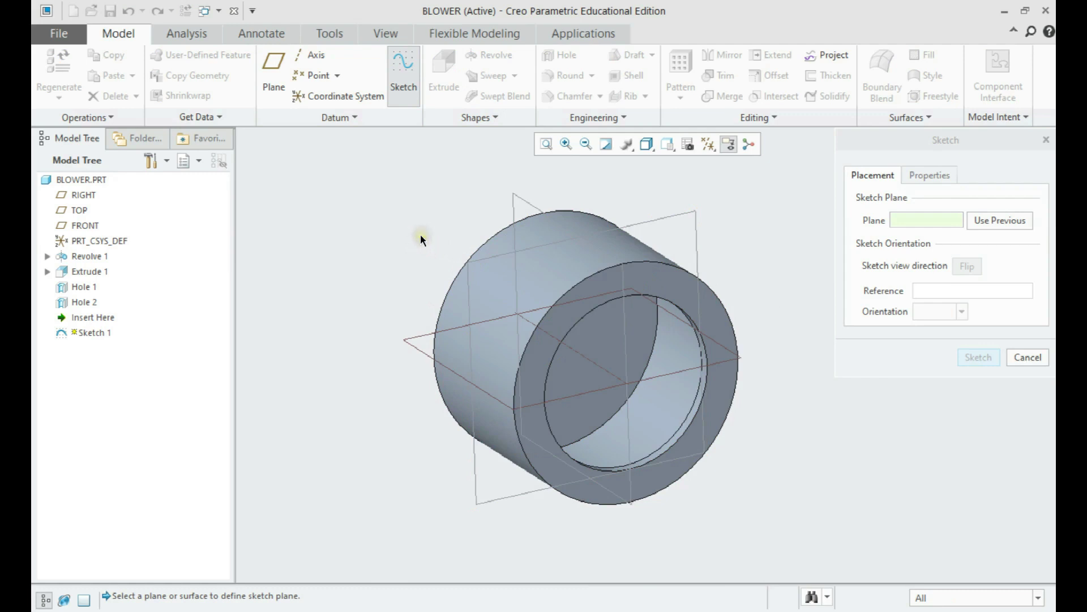
click(470, 265)
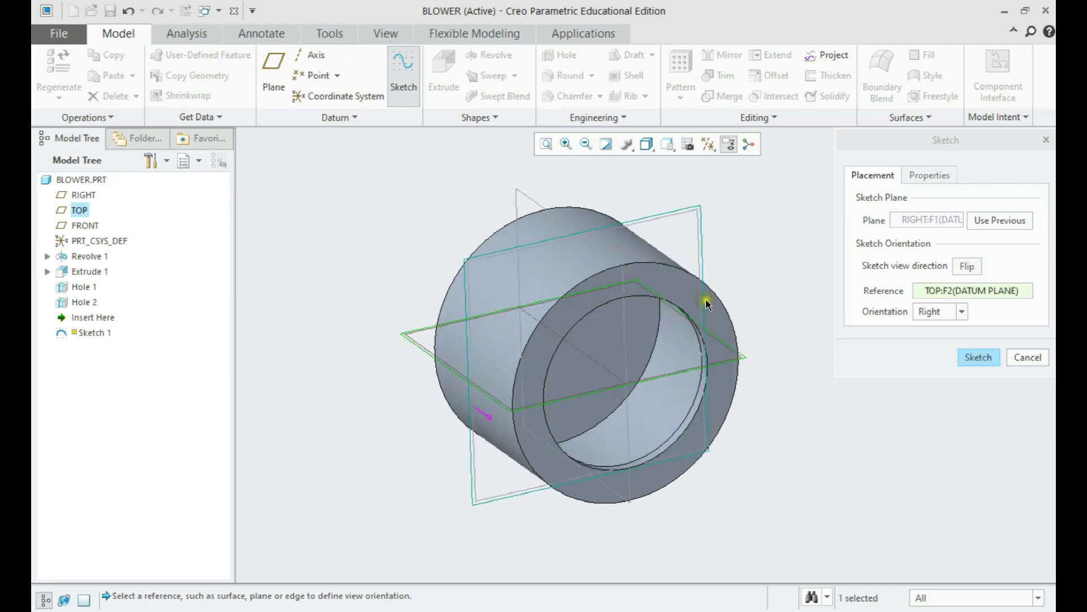
click(976, 357)
click(52, 96)
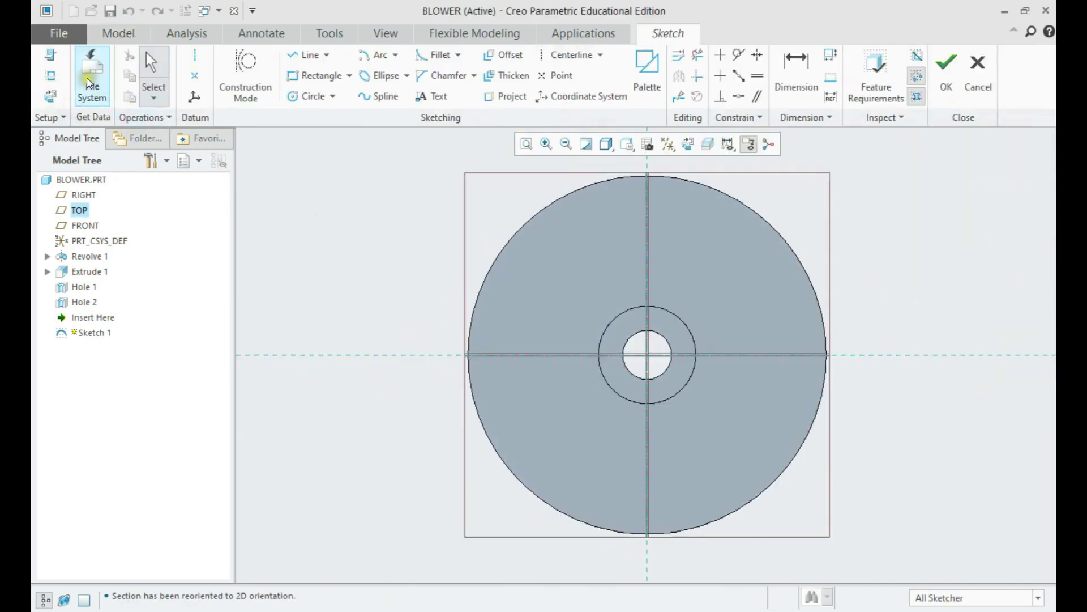
Step: Flip the sketch view direction in the sketch setup and return to the sketch
click(52, 55)
click(965, 267)
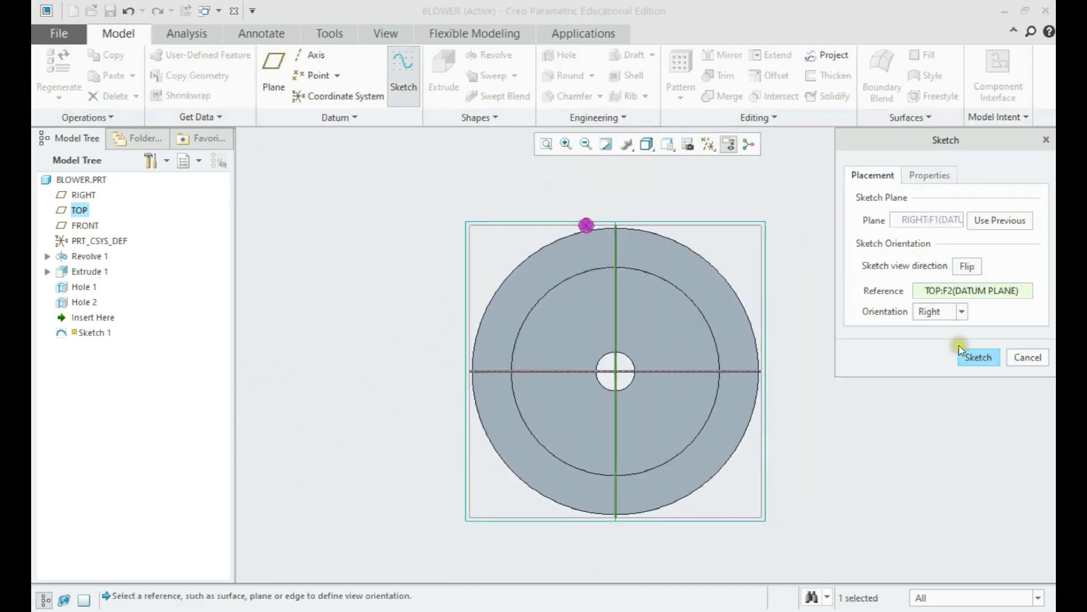
click(977, 357)
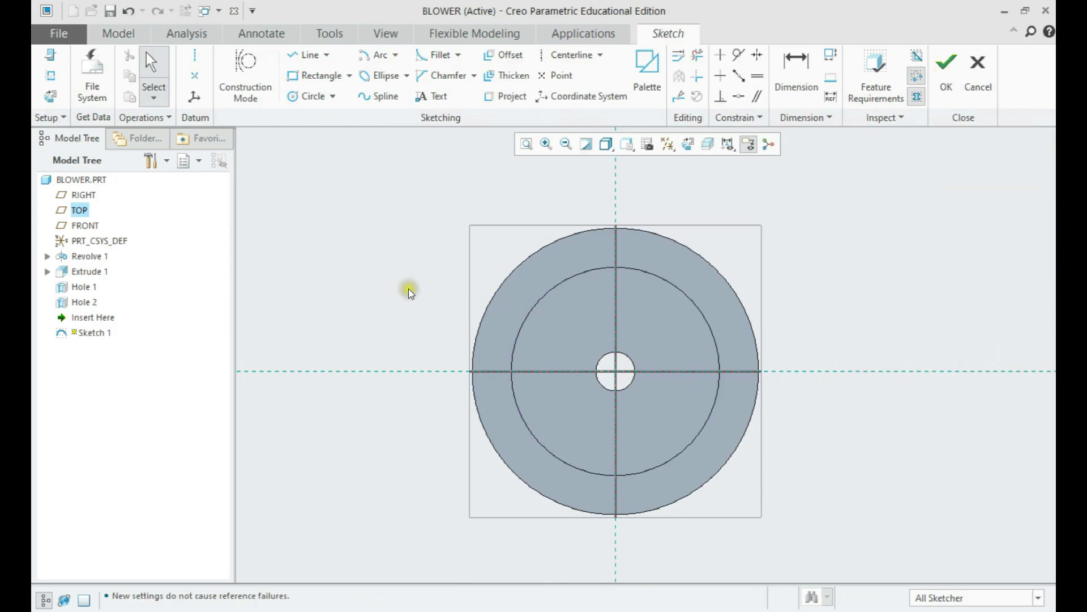
Step: Add the housing's outer and inner rim edges from the revolve as sketch references and solve the sketch
click(51, 79)
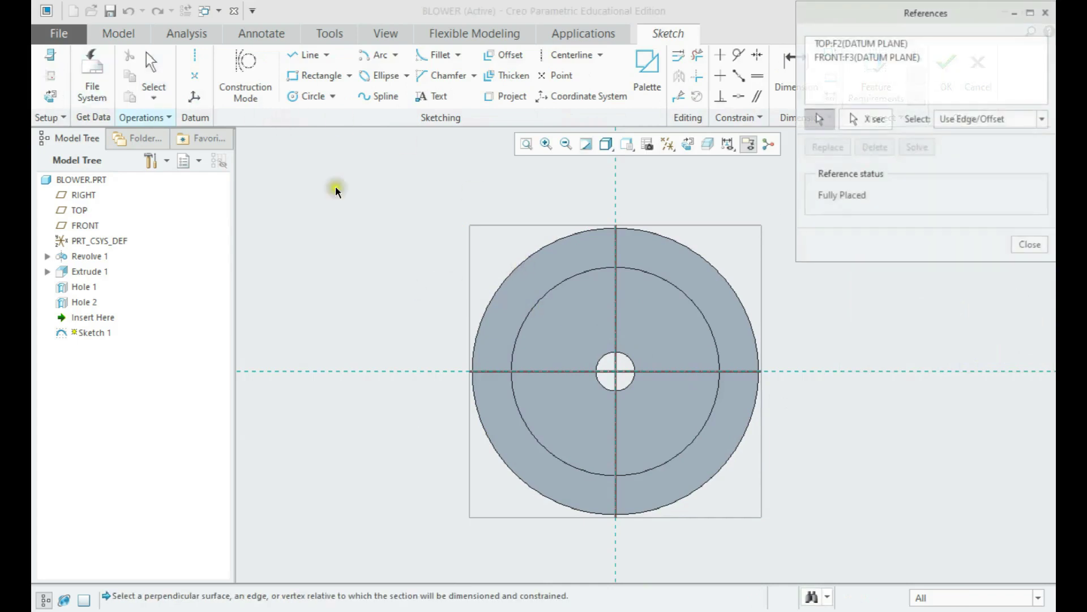
click(547, 250)
scroll(547, 249, up, 3)
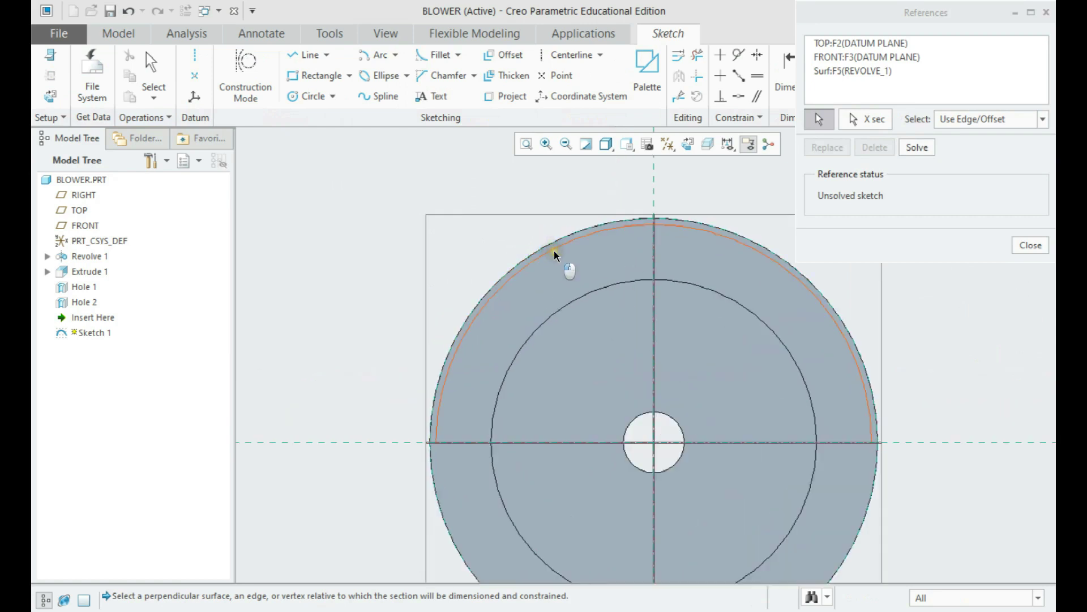
click(569, 259)
scroll(568, 259, down, 2)
click(917, 147)
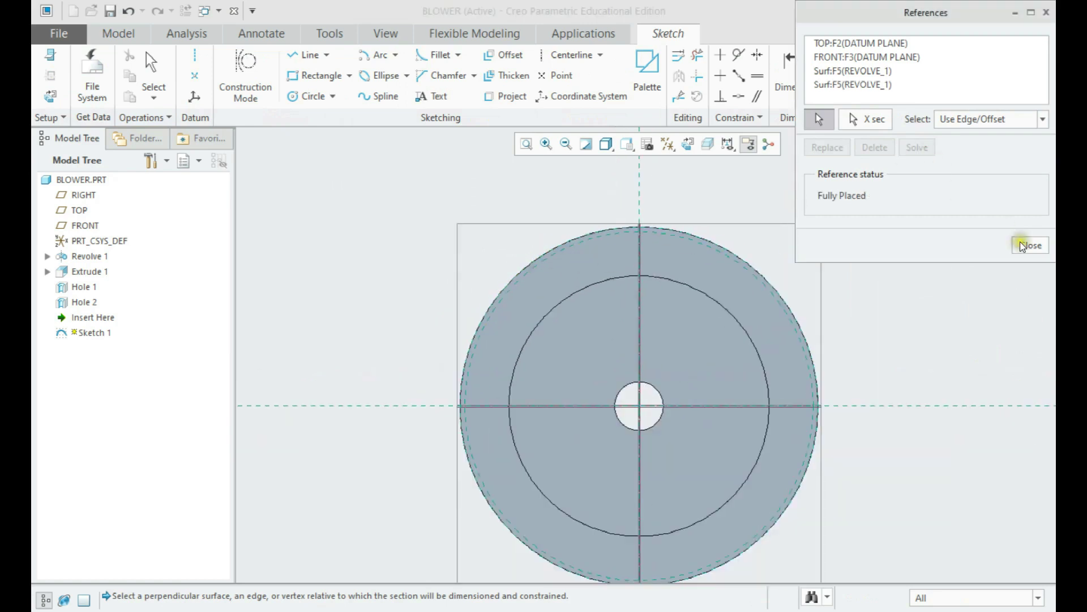
click(1030, 245)
Step: Turn off the display of the datum planes in the sketch view
shift+middle_drag(744, 323, 716, 311)
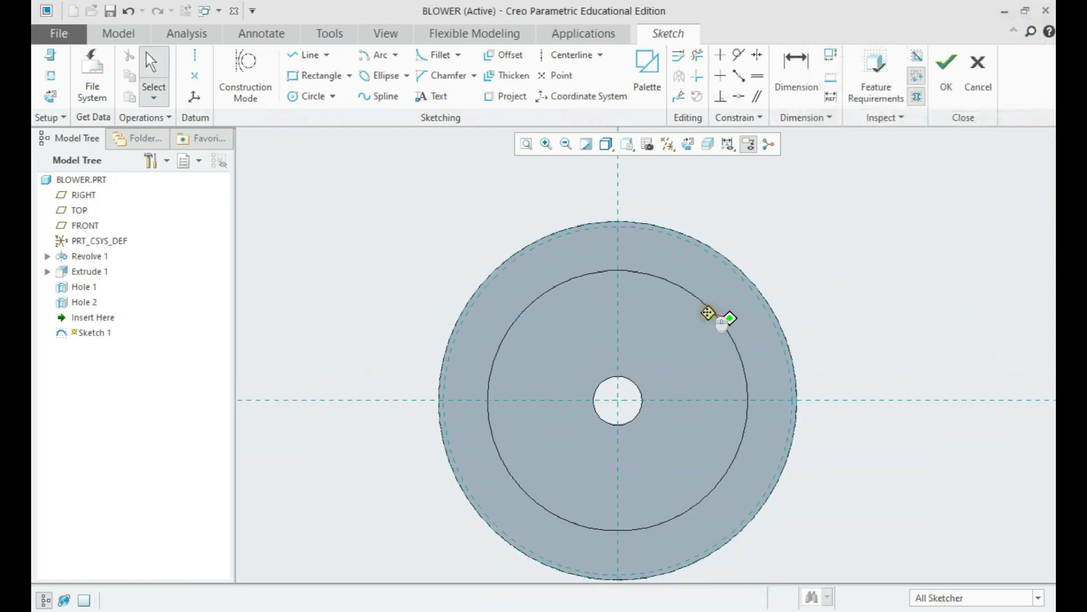
click(669, 145)
click(696, 230)
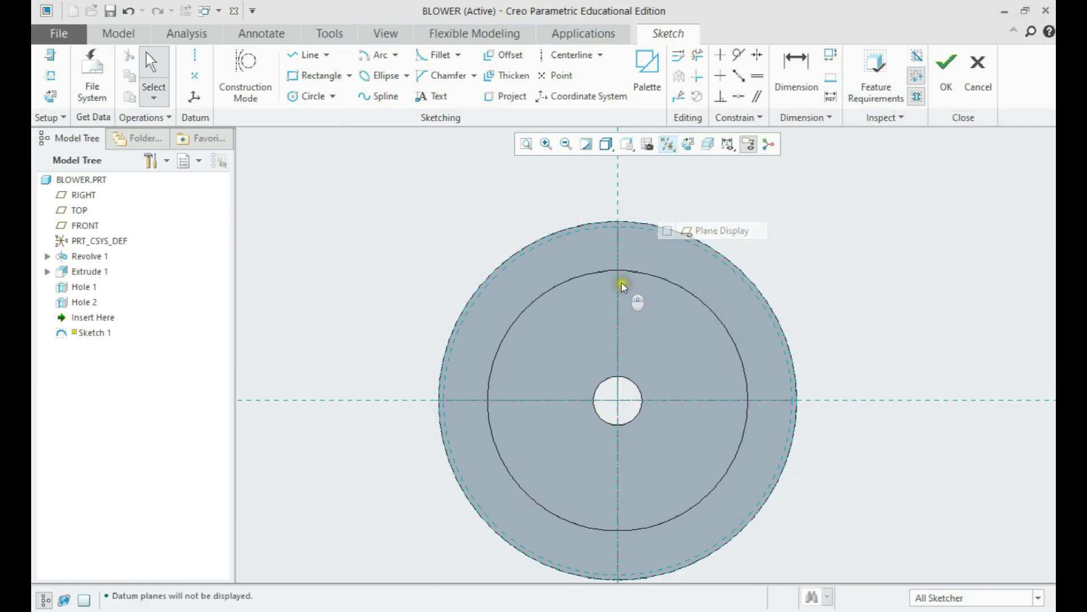
scroll(641, 287, down, 1)
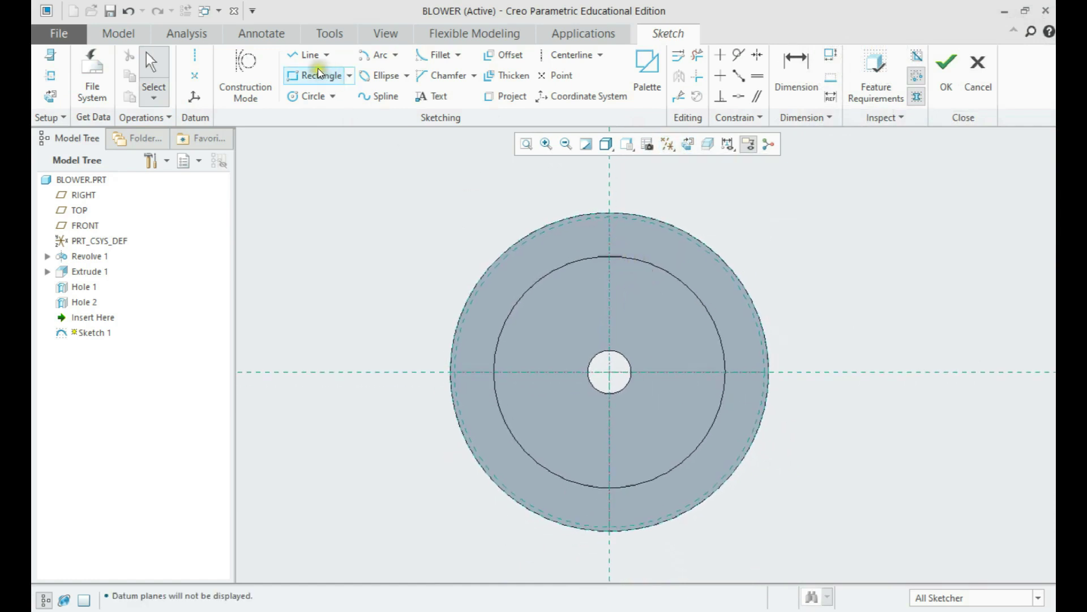
Step: Try to project the housing's outer rim edge into the sketch
click(505, 97)
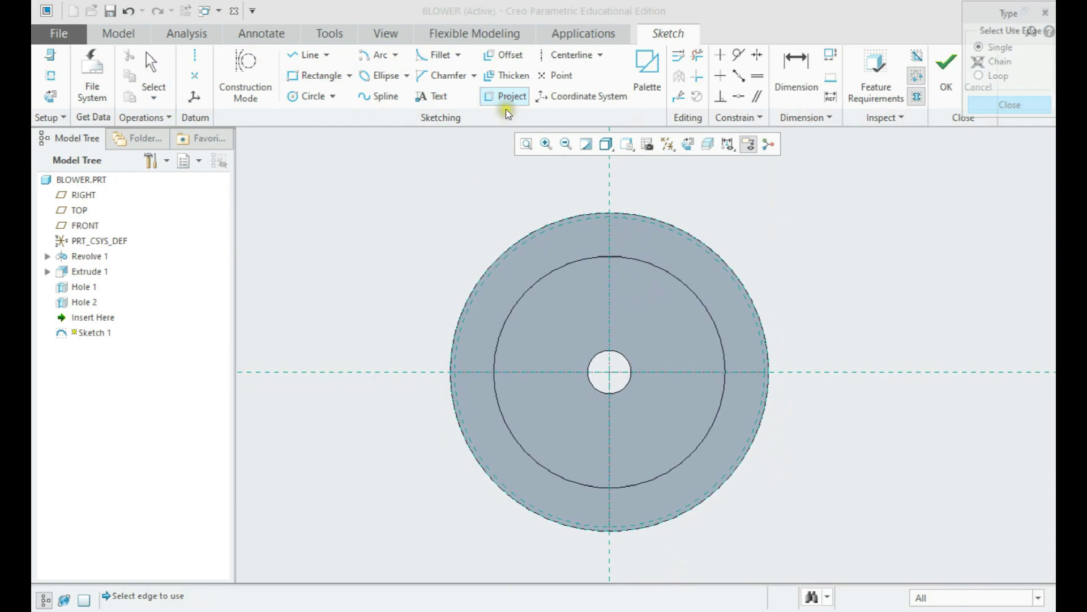
scroll(547, 225, up, 1)
click(548, 225)
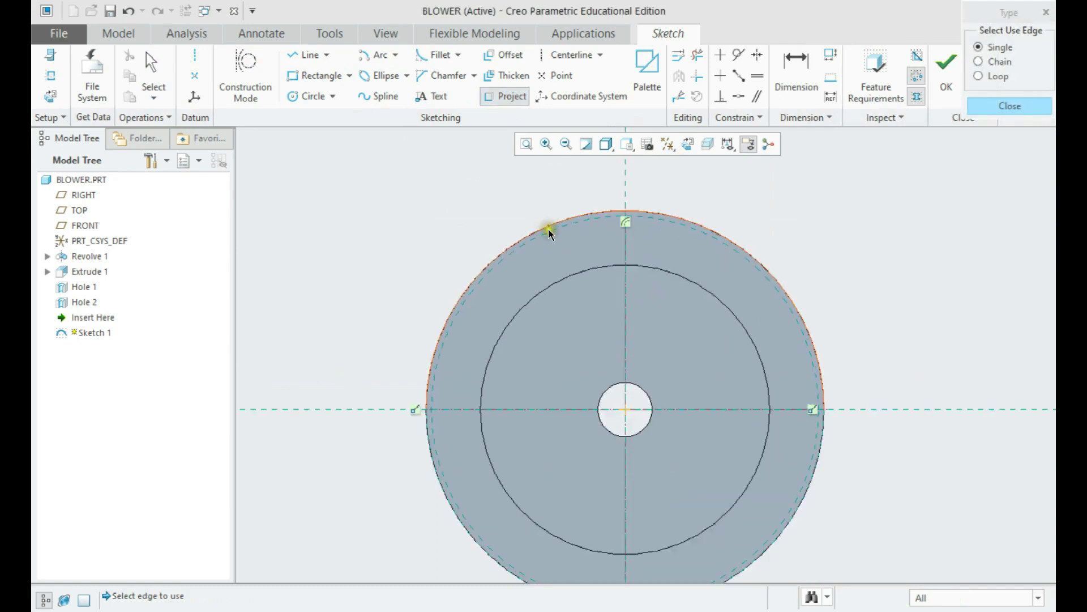
click(541, 221)
middle_click(525, 202)
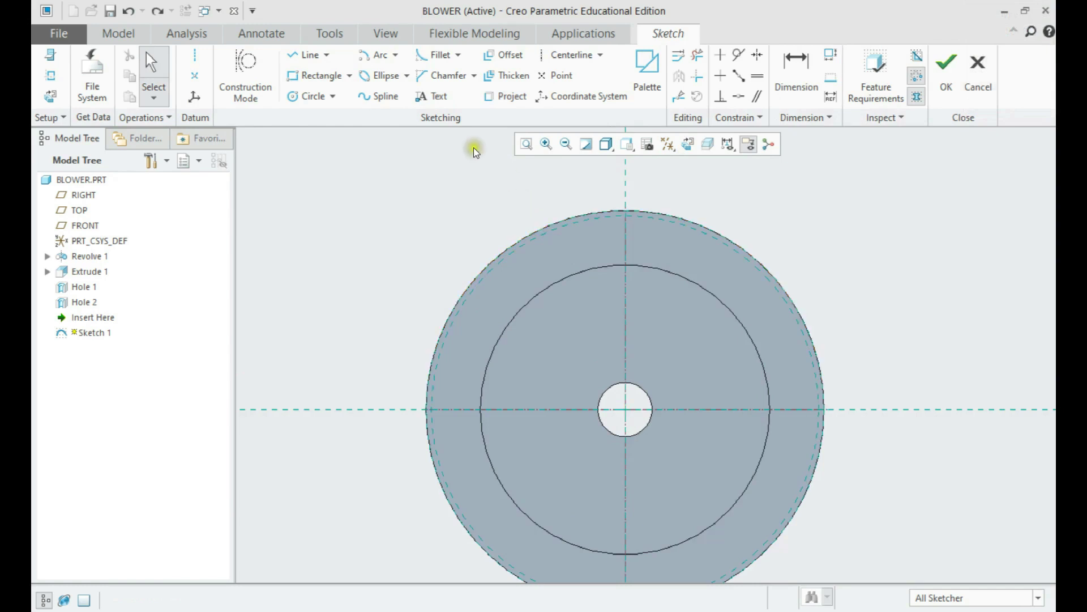
Step: Sketch a narrow leg about 0.22 wide running inward from the upper-left rim, with parallel sides and a square inner end
click(305, 56)
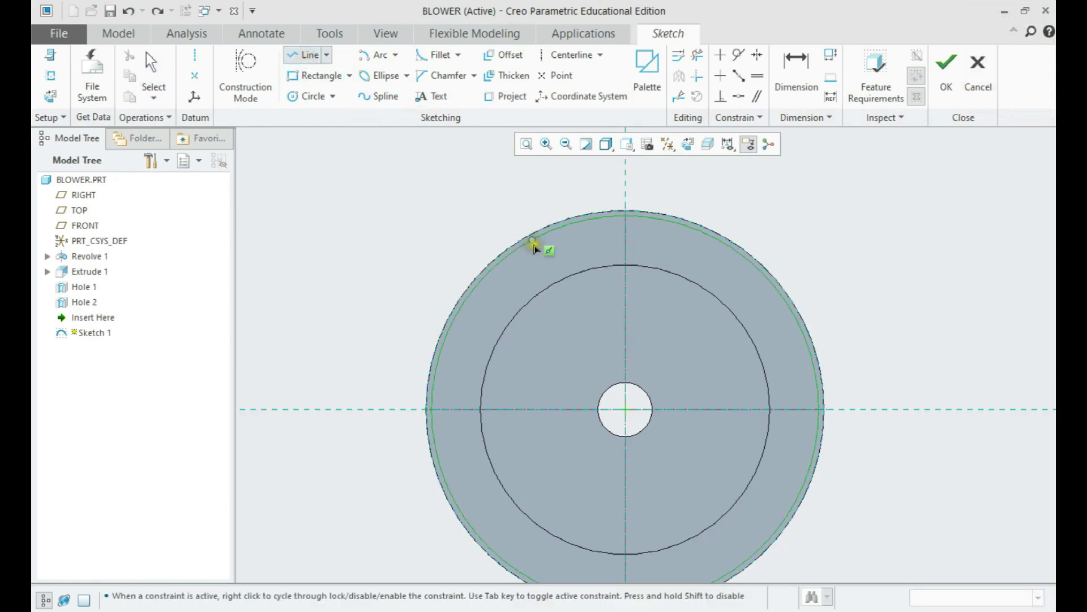
scroll(532, 245, up, 2)
scroll(529, 247, up, 1)
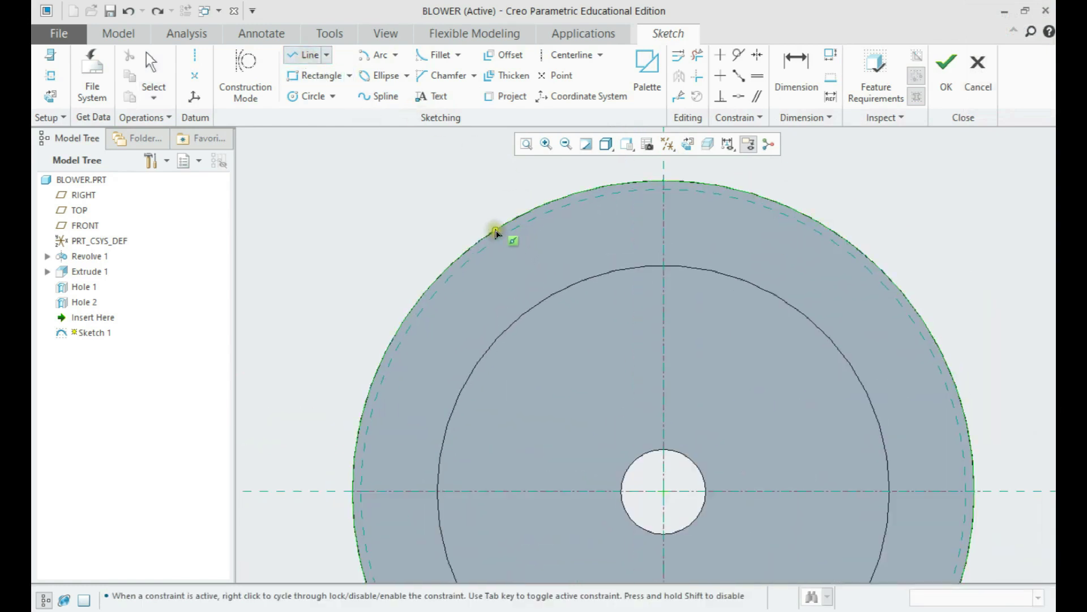
click(496, 231)
click(539, 279)
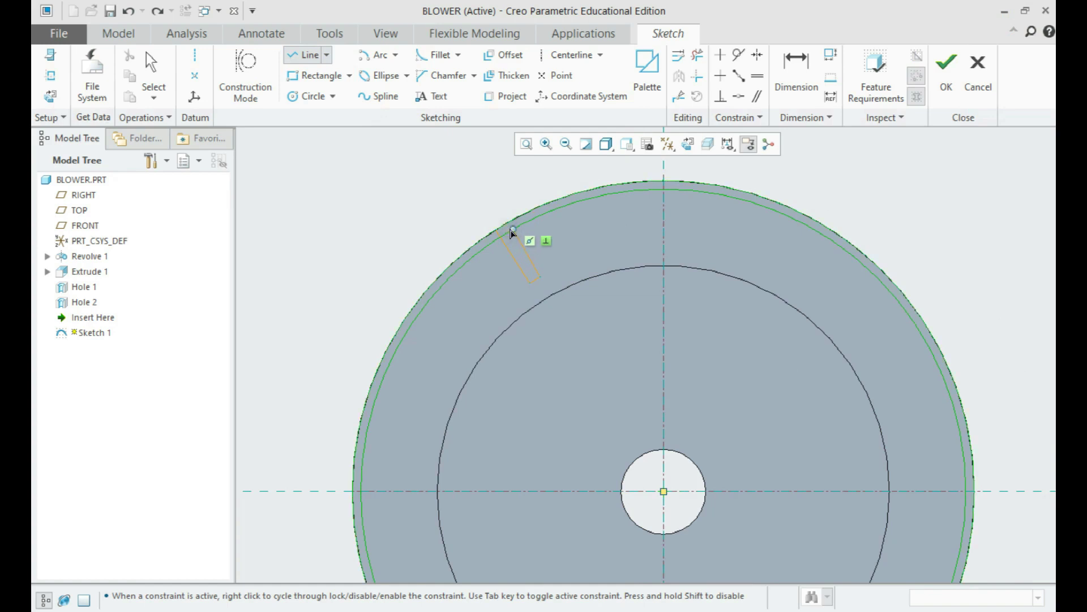
click(511, 231)
middle_click(497, 195)
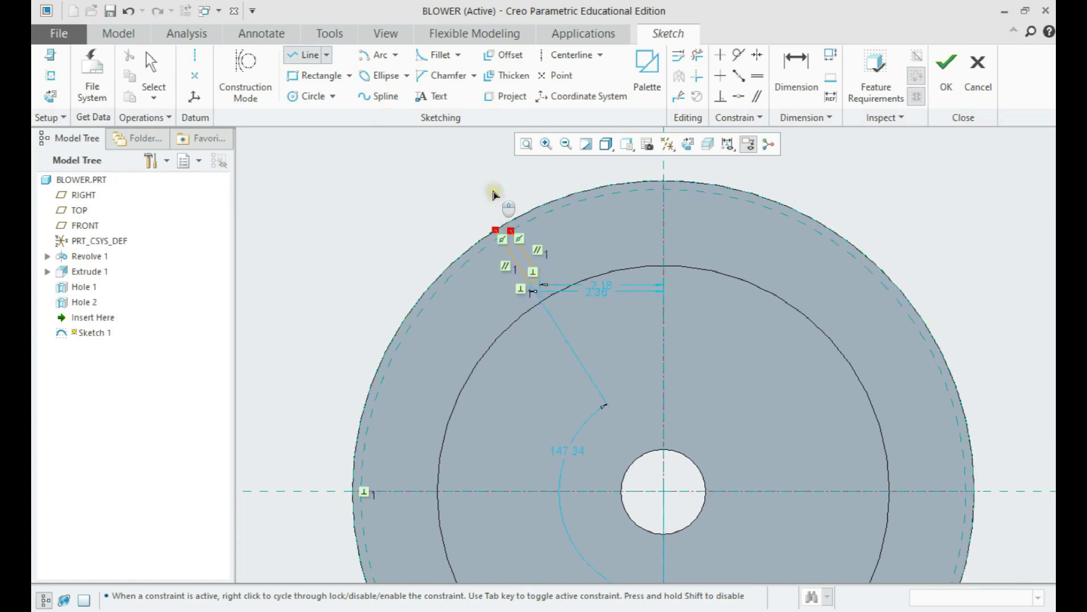
middle_click(498, 191)
scroll(510, 192, down, 2)
Step: Project the housing's outer and inner rim edges into the sketch
click(504, 96)
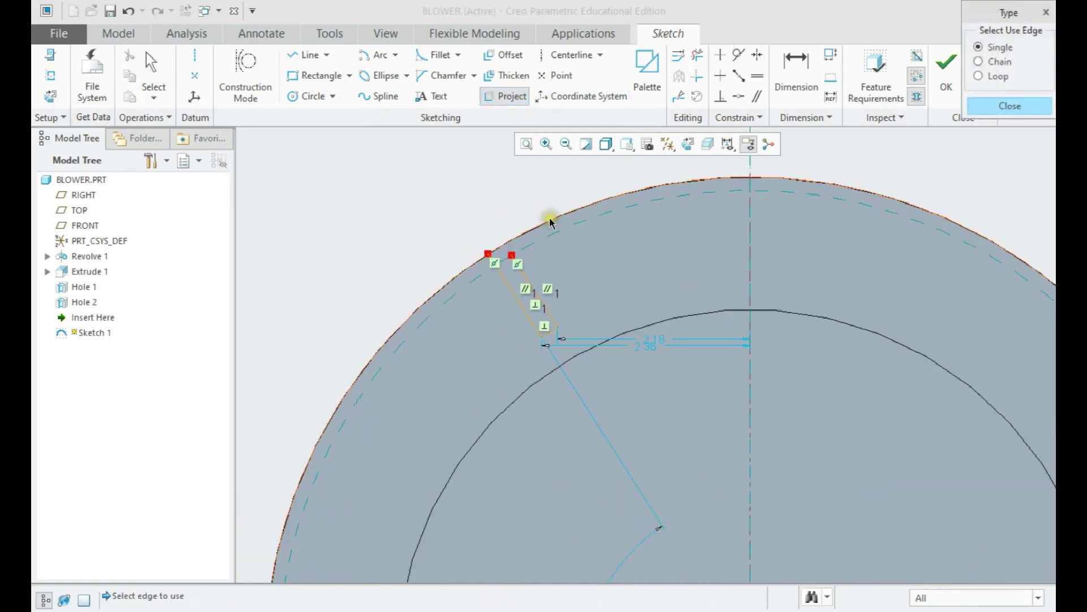
click(554, 237)
middle_click(512, 190)
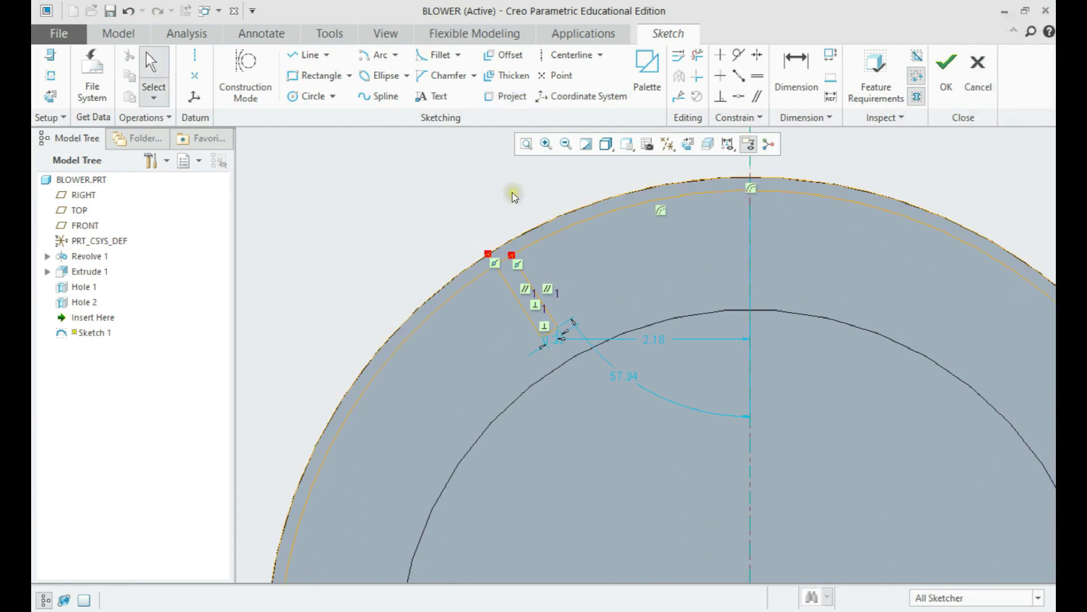
Step: Draw a short line joining the two projected rim arcs, clockwise from the leg
scroll(512, 191, up, 2)
click(306, 54)
scroll(510, 175, down, 3)
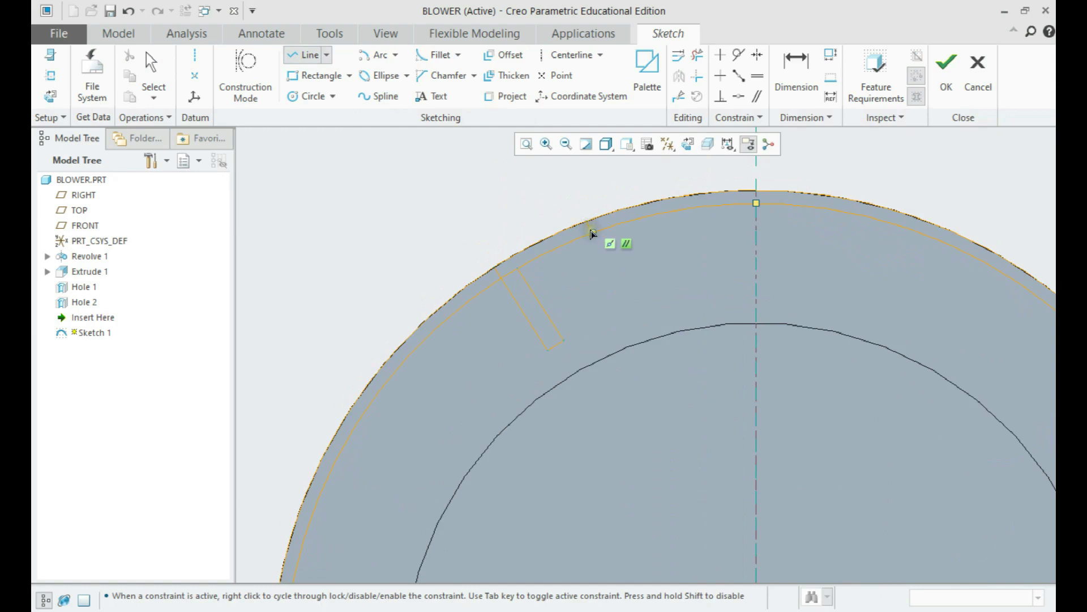
scroll(590, 233, down, 2)
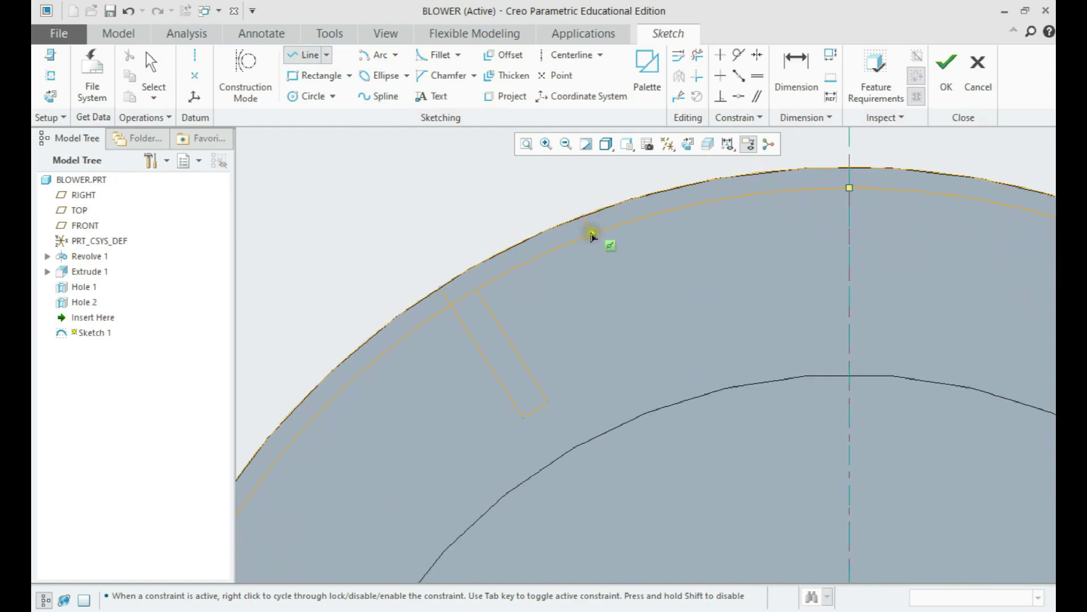
scroll(591, 236, down, 2)
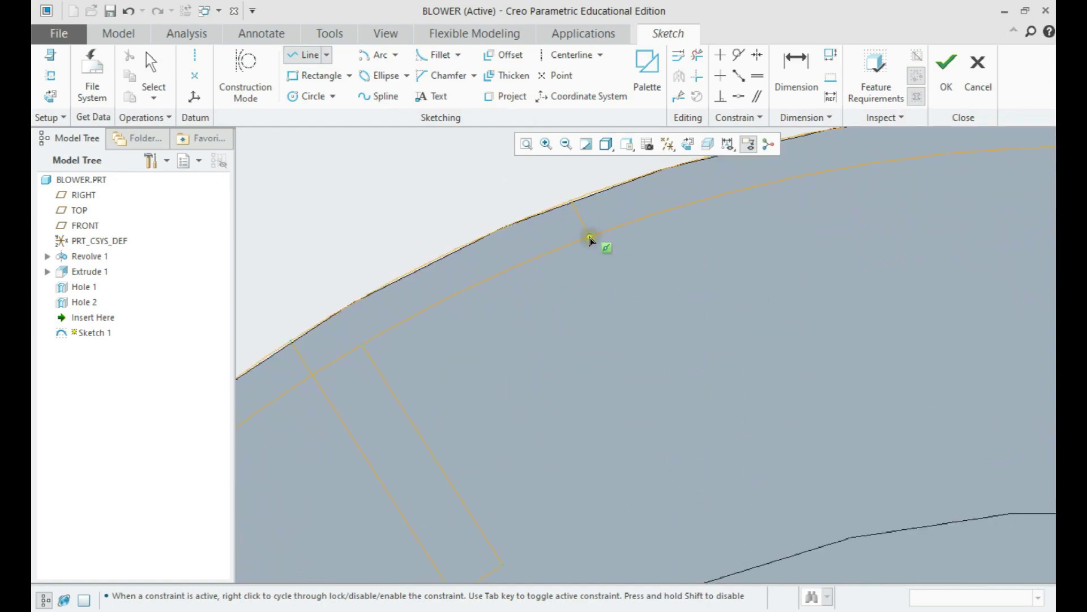
scroll(587, 242, down, 2)
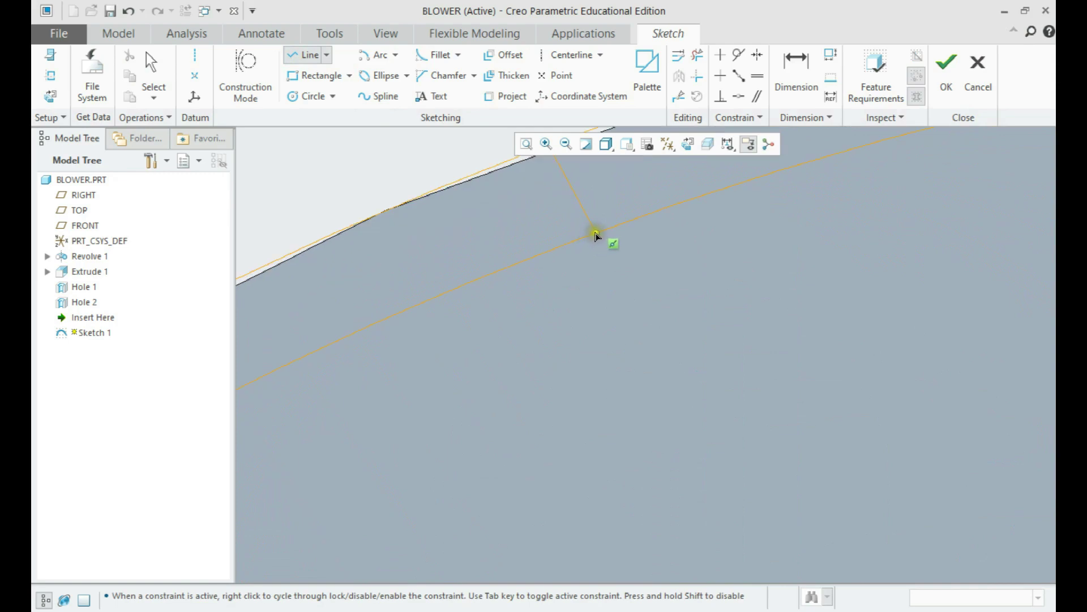
scroll(587, 243, up, 4)
click(586, 240)
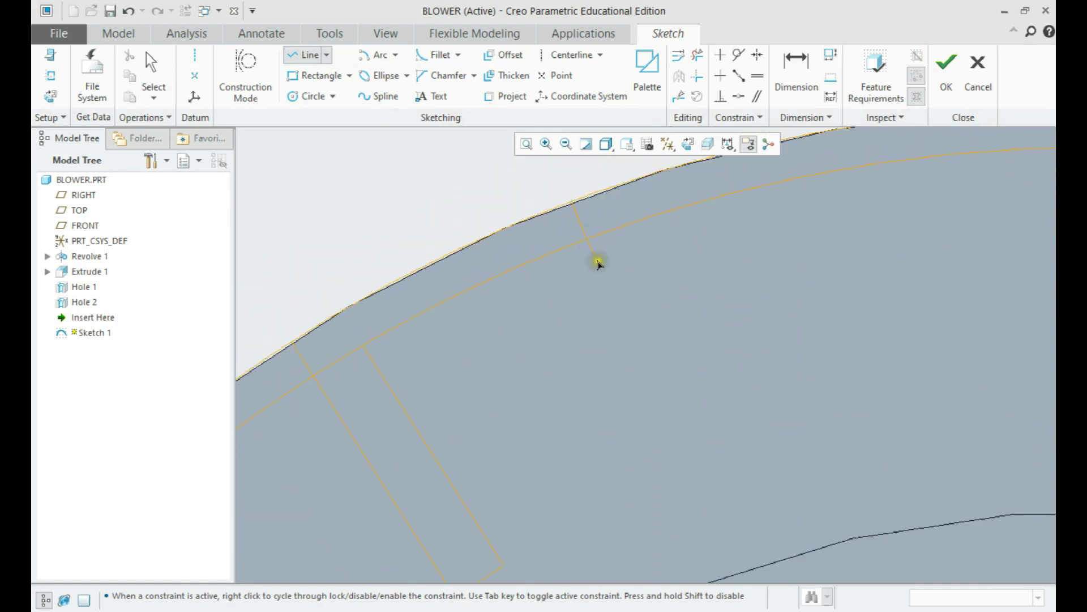
middle_click(599, 258)
Step: Constrain the short connecting line perpendicular to the projected outer rim arc
click(714, 96)
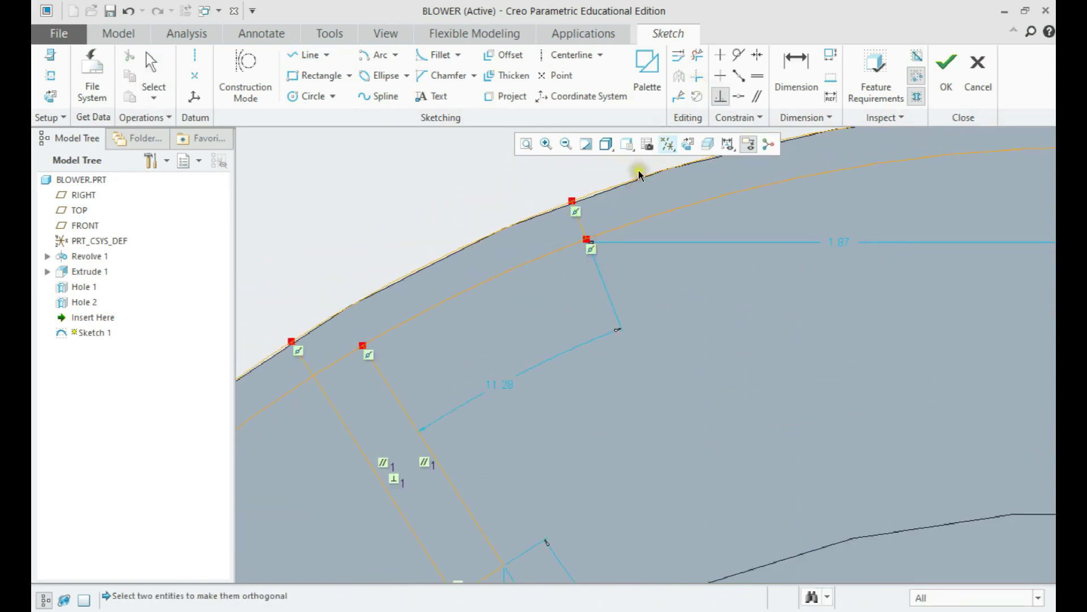
click(550, 206)
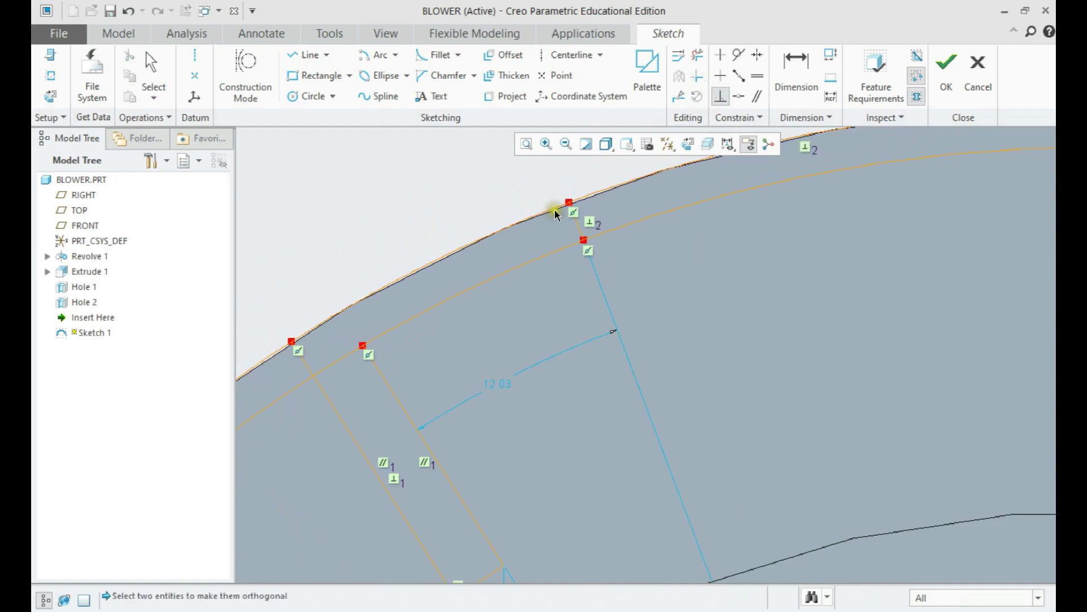
click(596, 213)
Step: Trim the excess rim arcs and line segments, leaving a closed L-shaped blade profile
scroll(596, 212, up, 3)
click(698, 55)
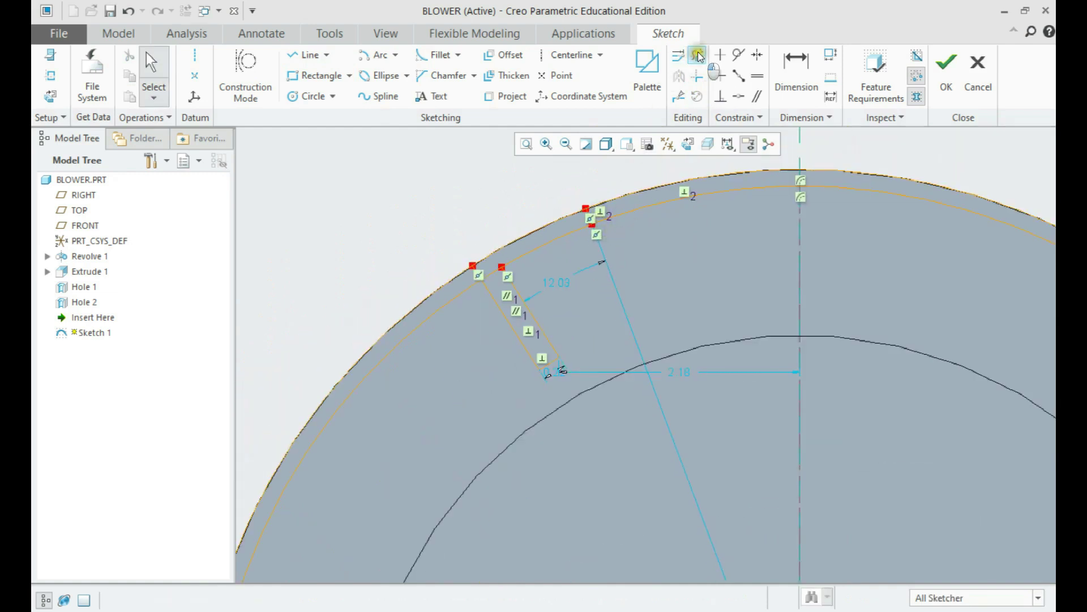
mouse_move(669, 221)
mouse_down()
mouse_move(915, 172)
mouse_move(825, 233)
mouse_up()
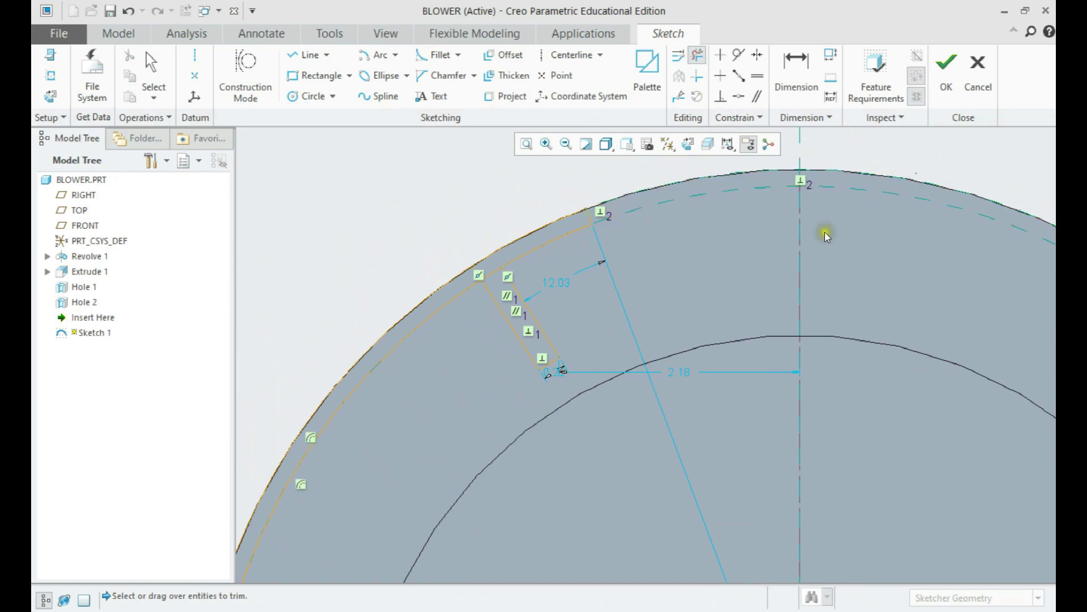
scroll(824, 232, up, 2)
drag(488, 286, 545, 342)
scroll(593, 253, down, 2)
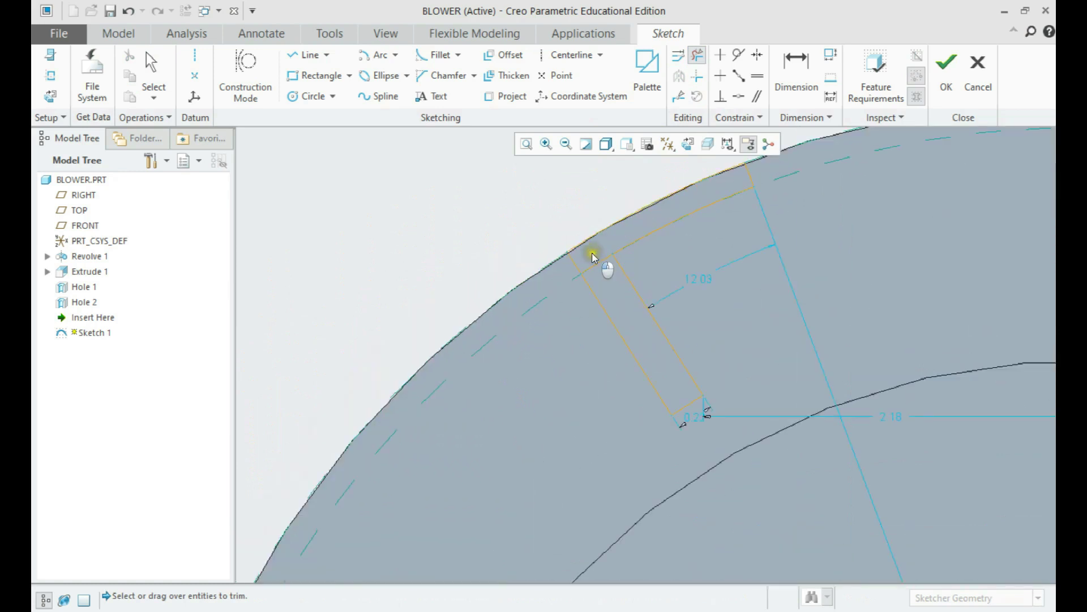
middle_click(606, 273)
scroll(606, 276, up, 2)
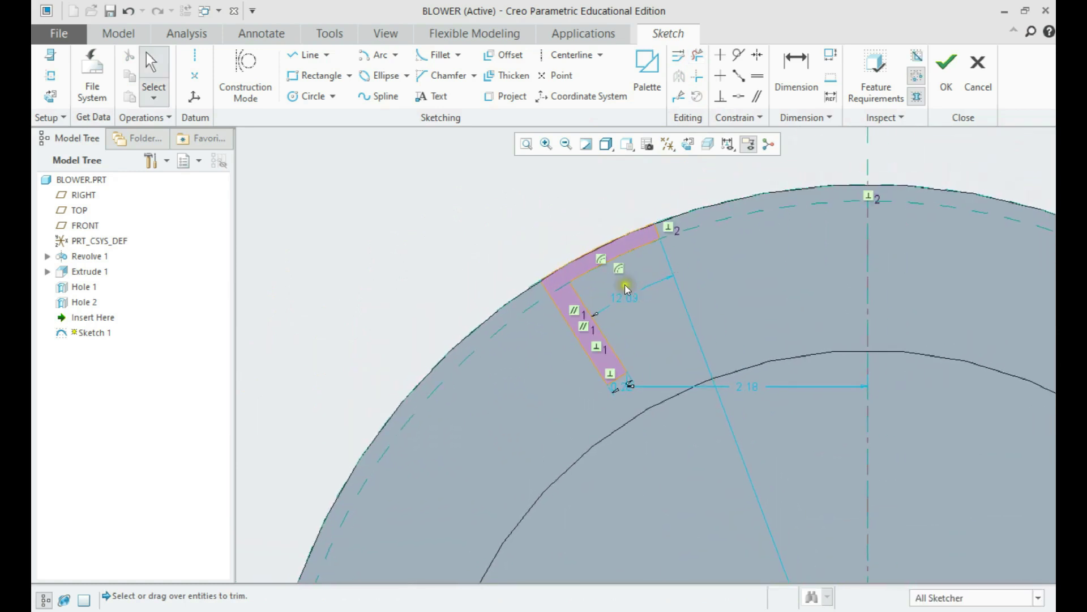
Step: Set the width of the blade's straight leg to 0.25
scroll(626, 381, down, 2)
click(619, 391)
double_click(617, 391)
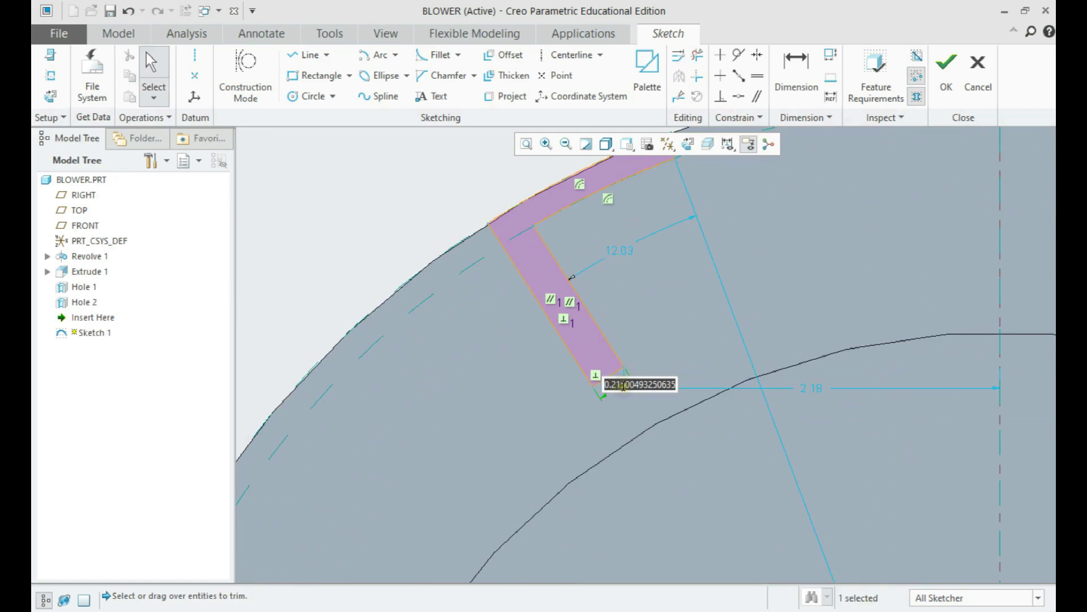
text(0.25)
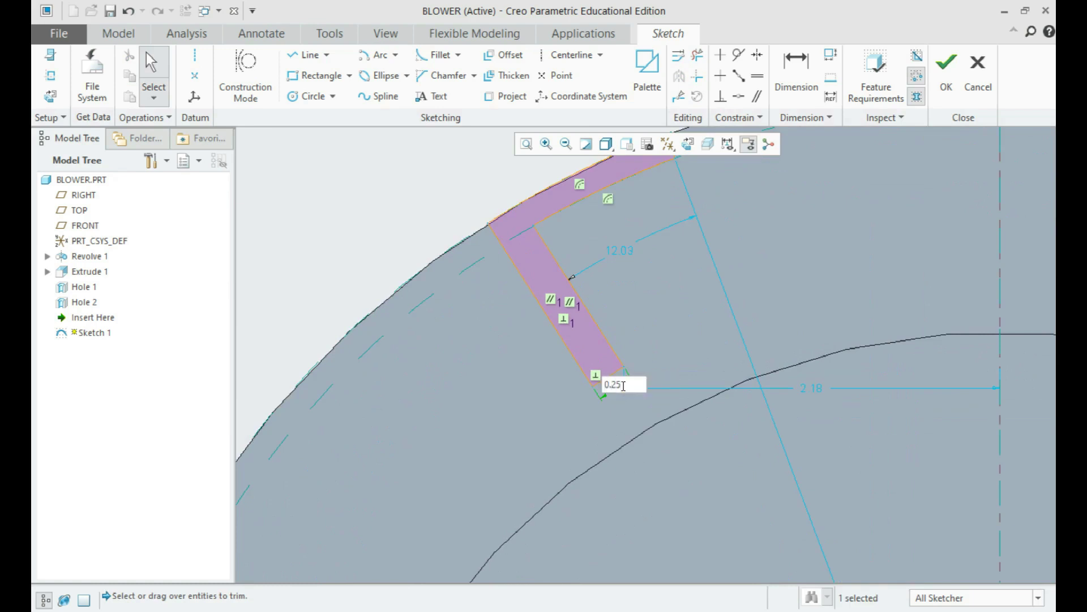
key(Return)
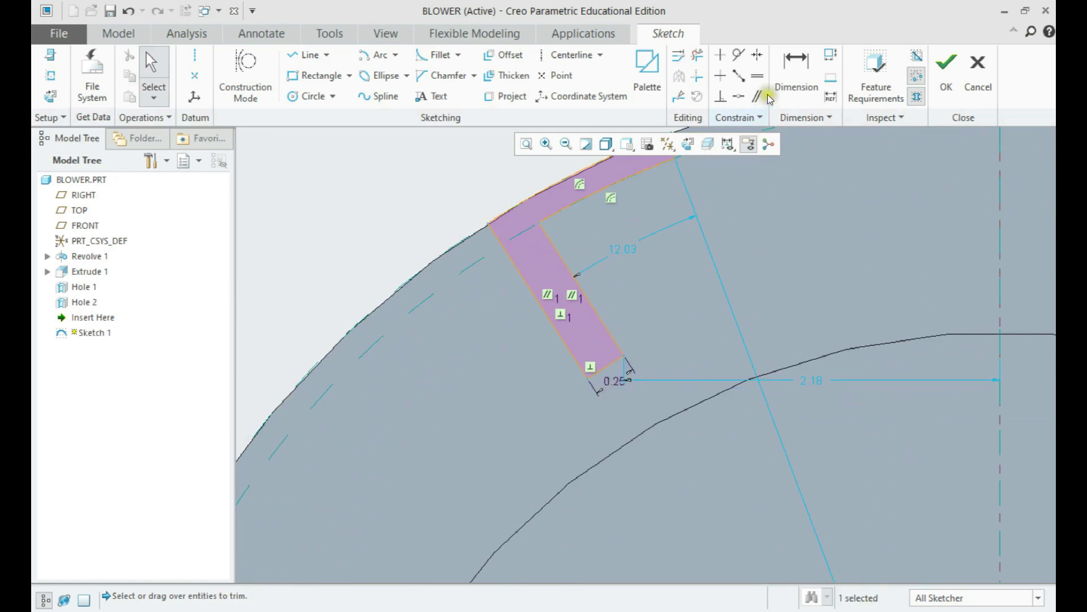
Step: Dimension the long outer side of the blade's straight leg at 2.48
click(796, 71)
click(504, 250)
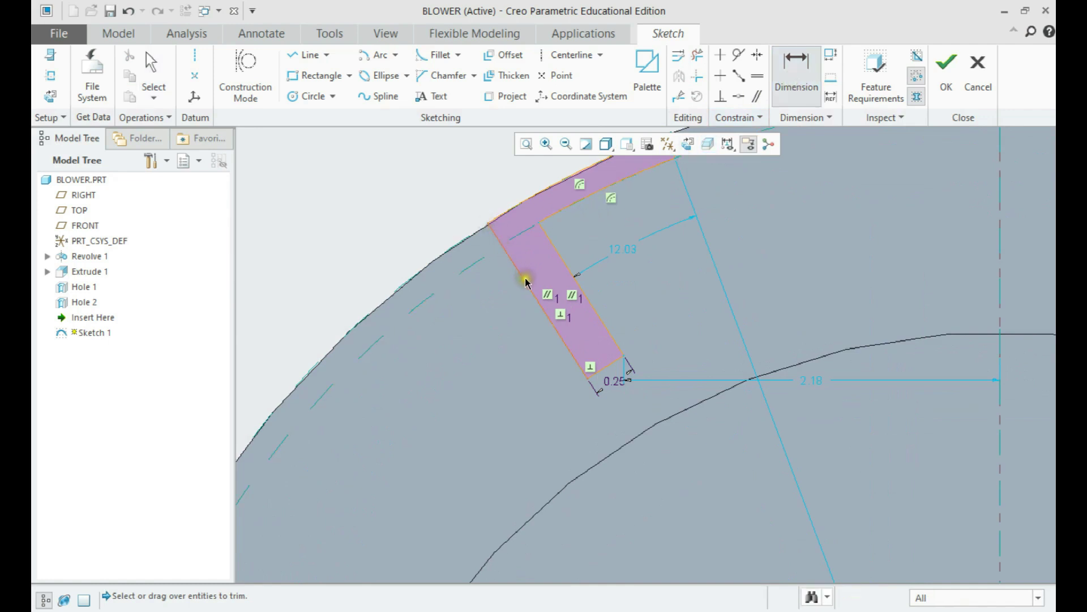
middle_click(498, 312)
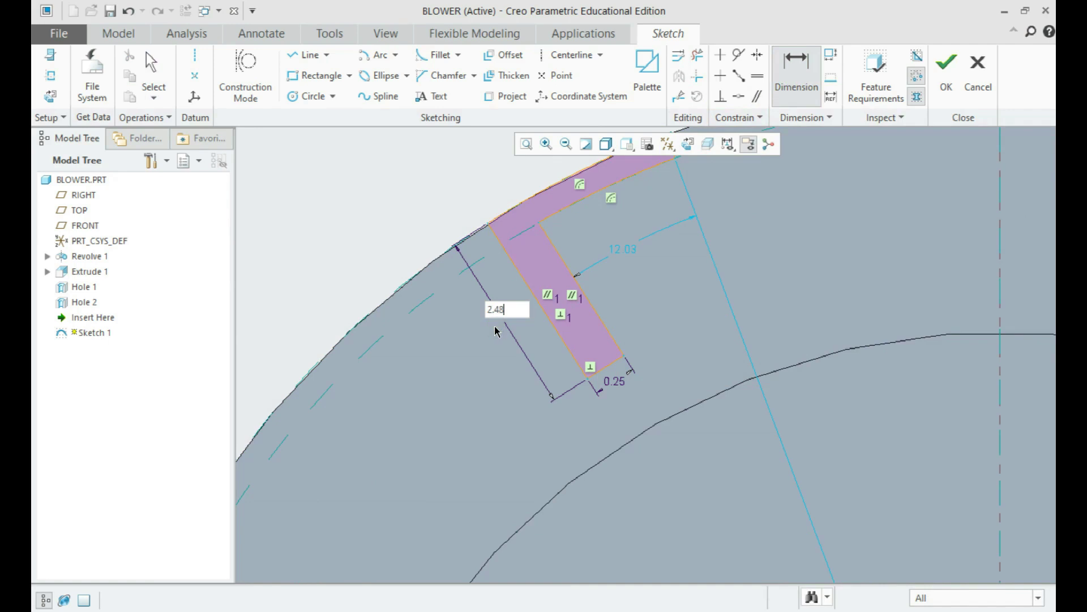
key(Return)
Step: Dimension the distance between the endpoints of the blade's outer arc at 2.4
scroll(486, 323, down, 3)
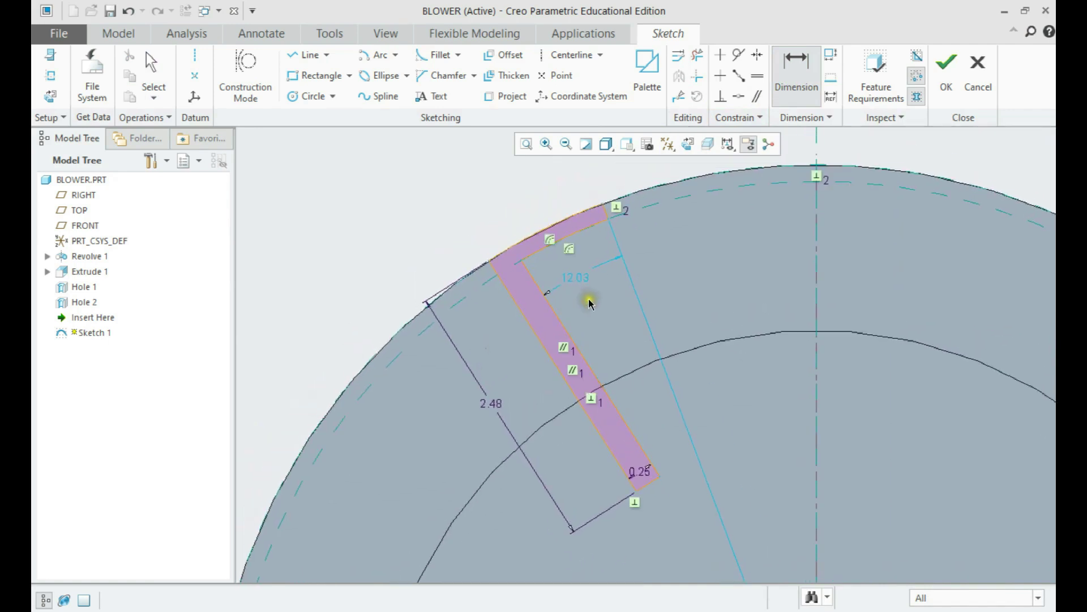
click(490, 264)
click(607, 211)
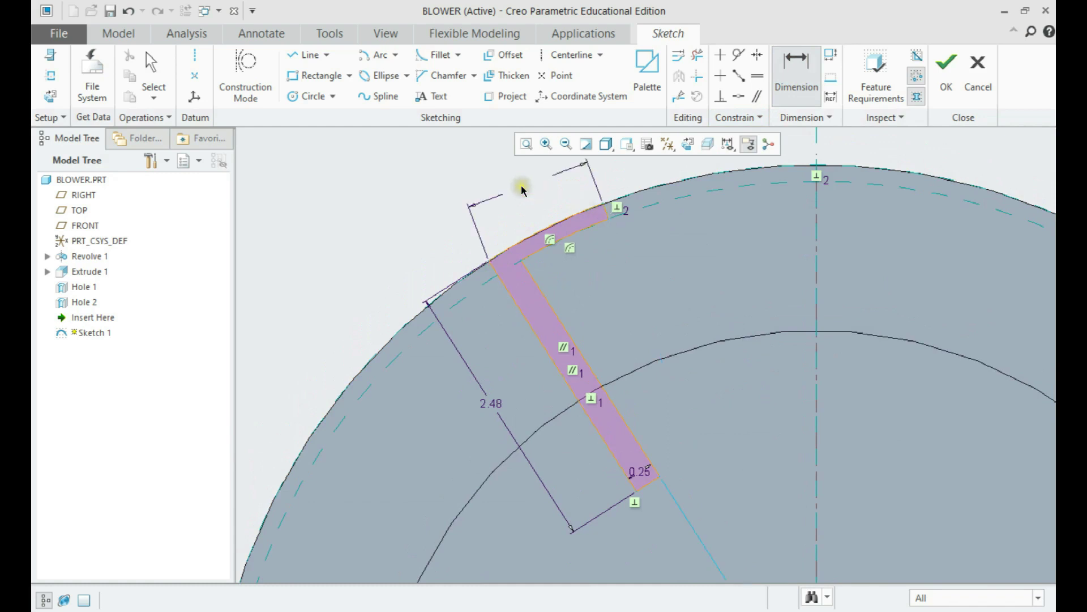
middle_click(522, 187)
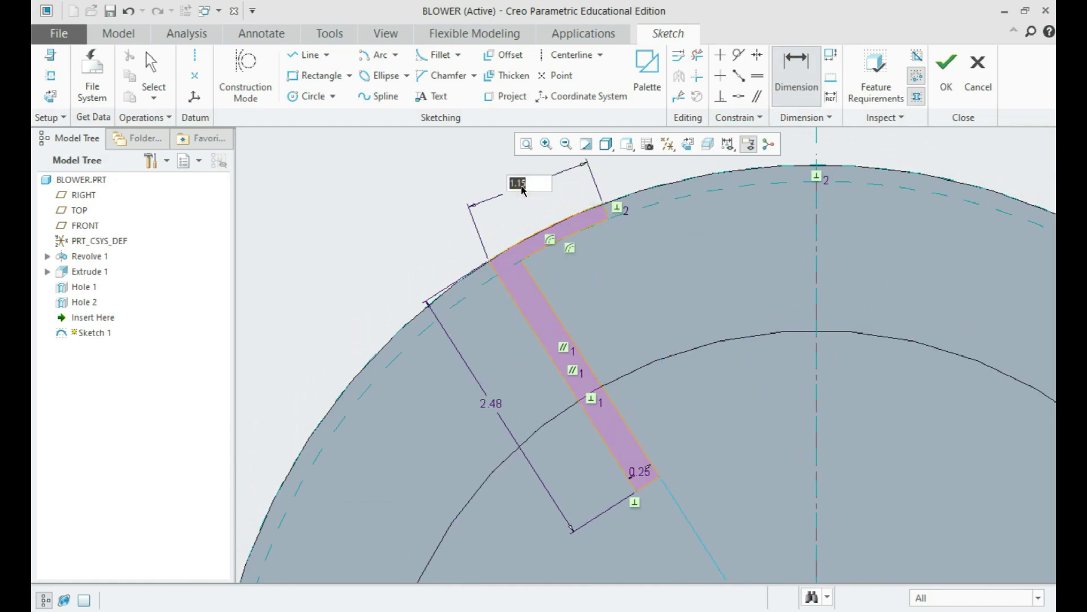
text(2.4)
key(Return)
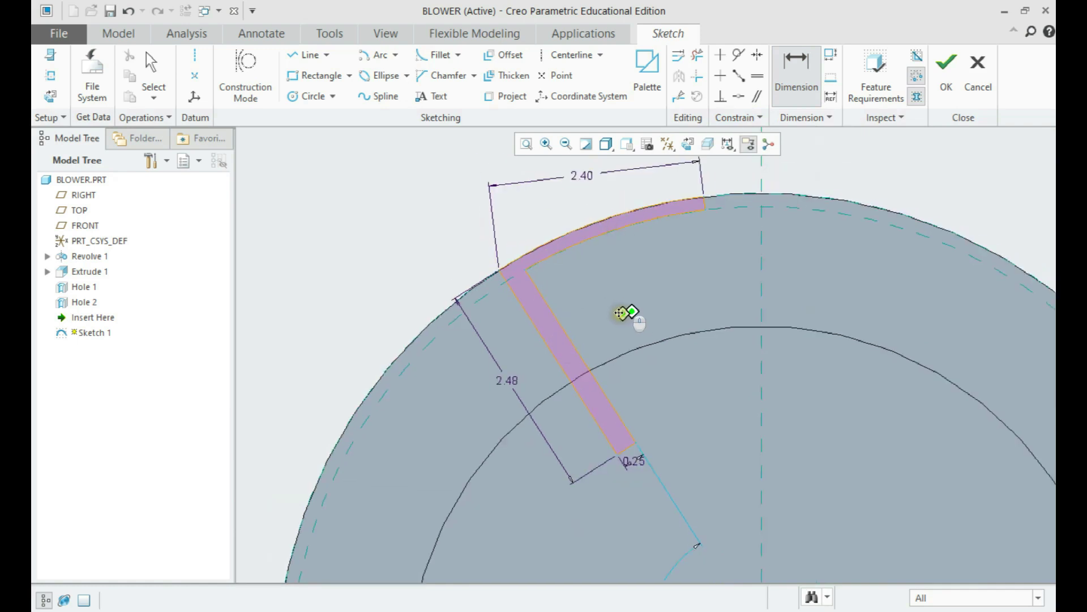
Step: Dimension the angle between the blade leg's long outer side and the vertical centerline as 30 degrees
middle_click(620, 303)
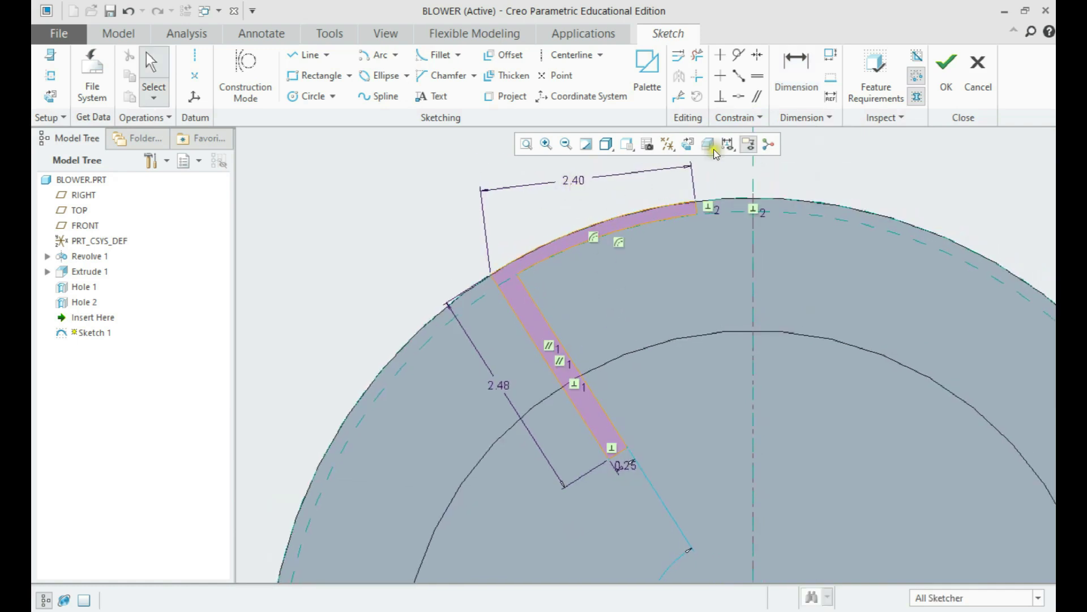
click(795, 80)
click(527, 333)
scroll(527, 333, up, 2)
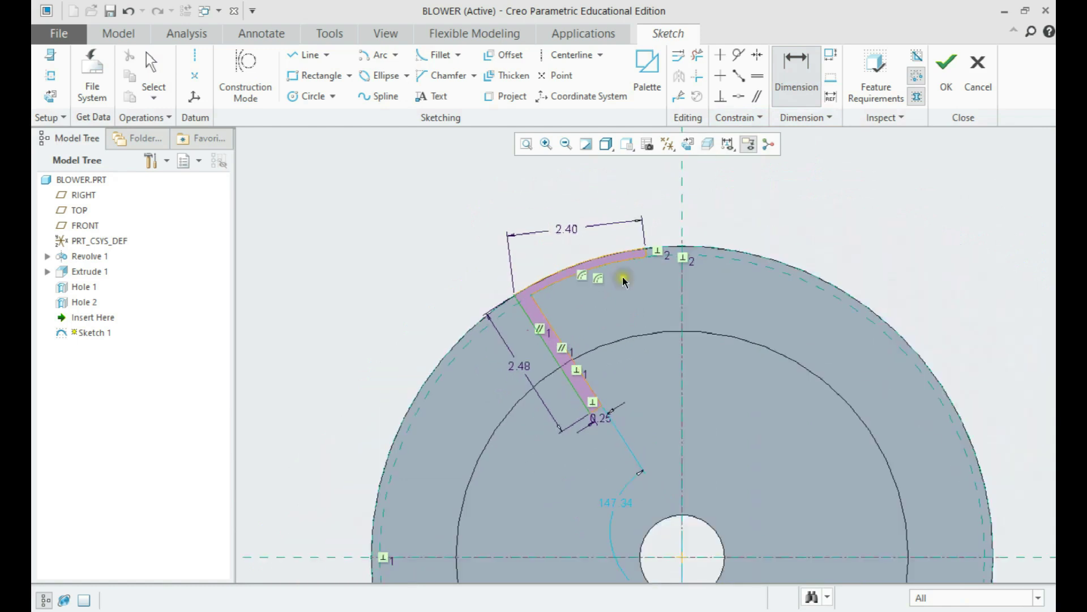
click(679, 206)
middle_click(558, 185)
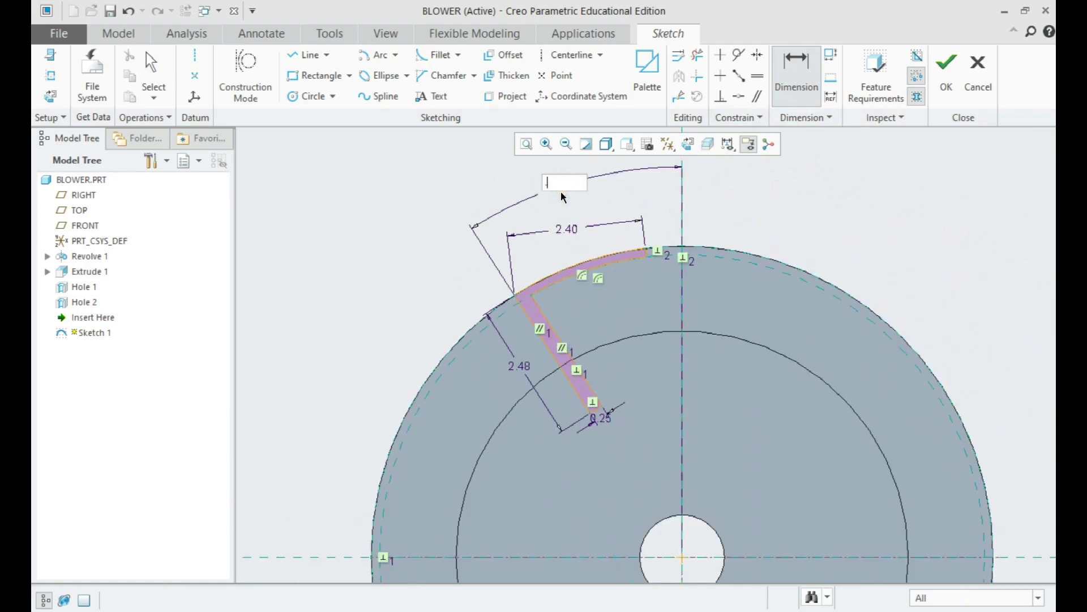
key(Return)
text(3)
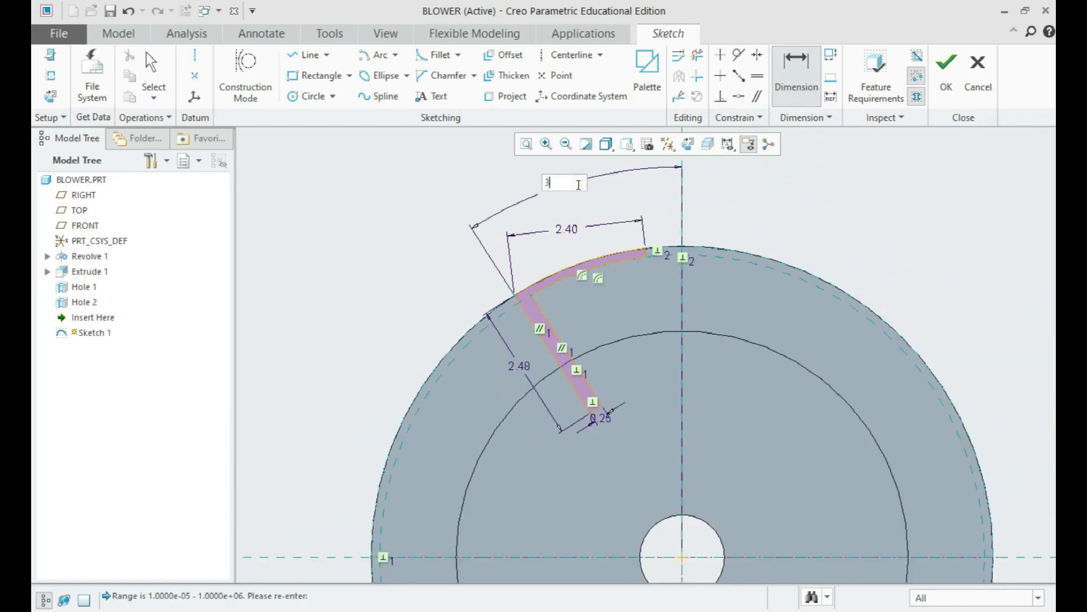
text(0)
key(Return)
middle_click(546, 183)
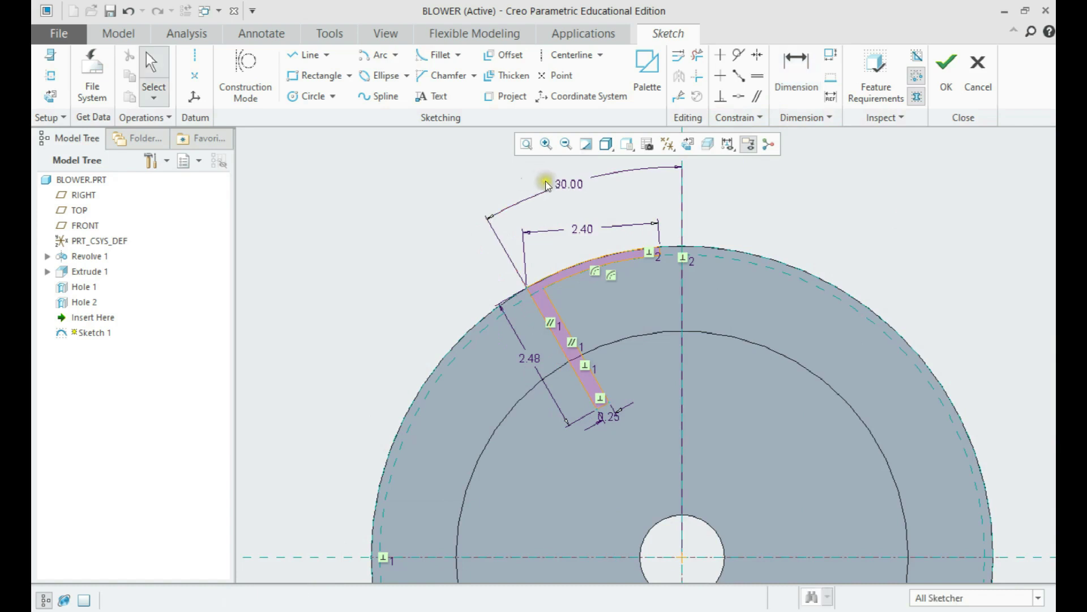
Step: Lock the blade sketch's 30.00, 2.40, 2.48 and 0.25 dimensions and finish the sketch
ctrl+click(575, 227)
ctrl+click(527, 359)
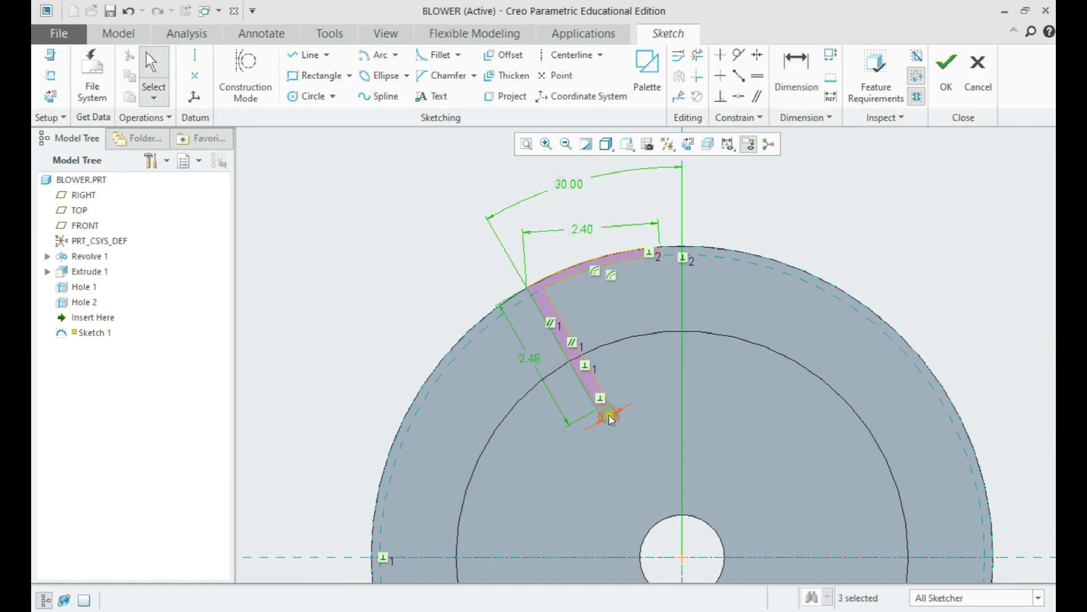
click(637, 314)
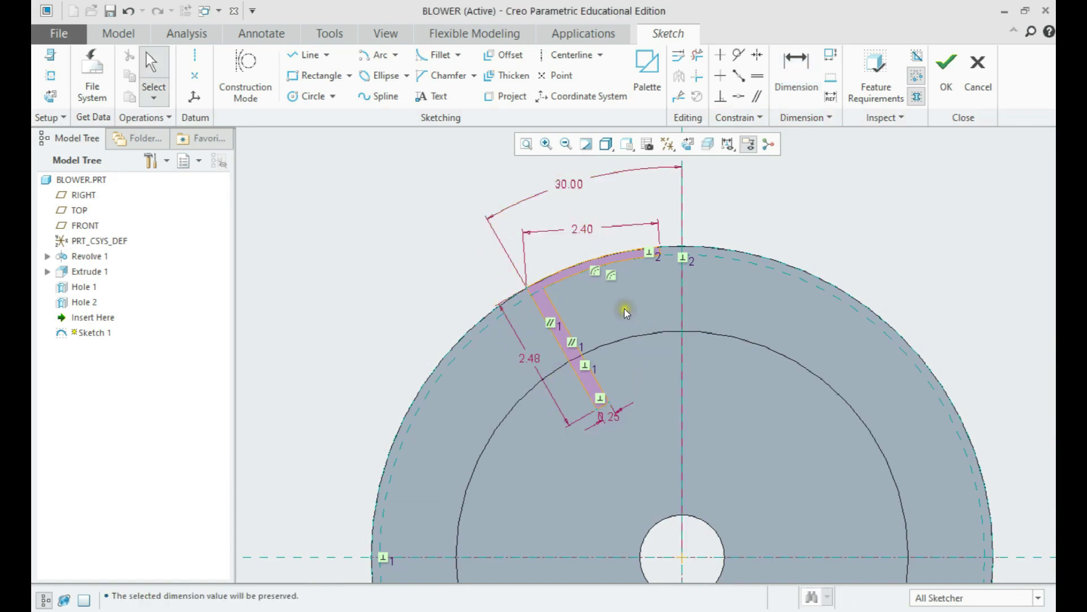
scroll(625, 311, down, 2)
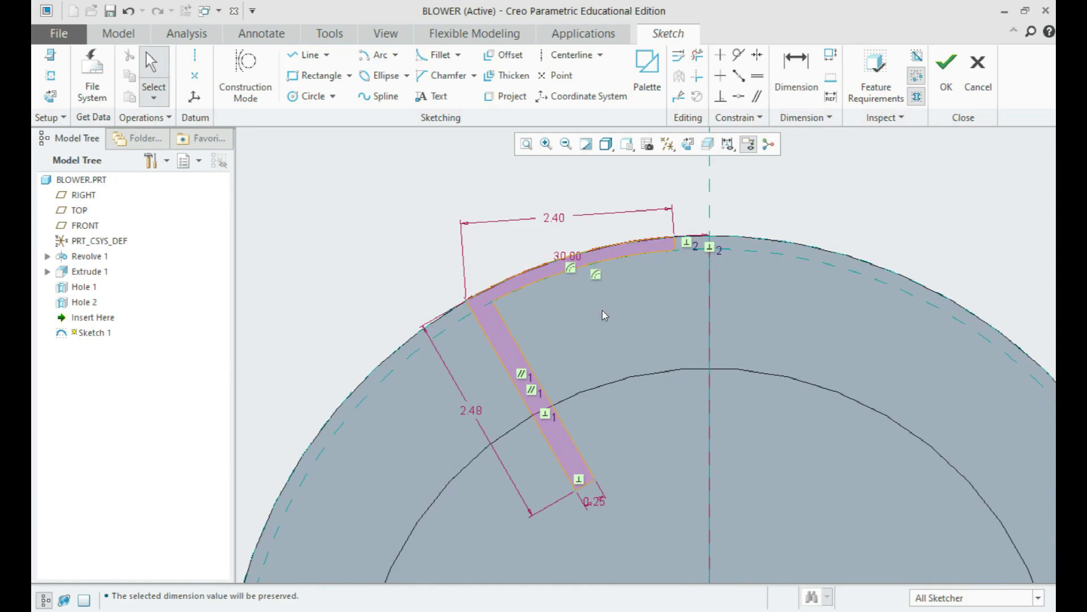
drag(604, 319, 613, 339)
scroll(577, 300, down, 2)
click(946, 82)
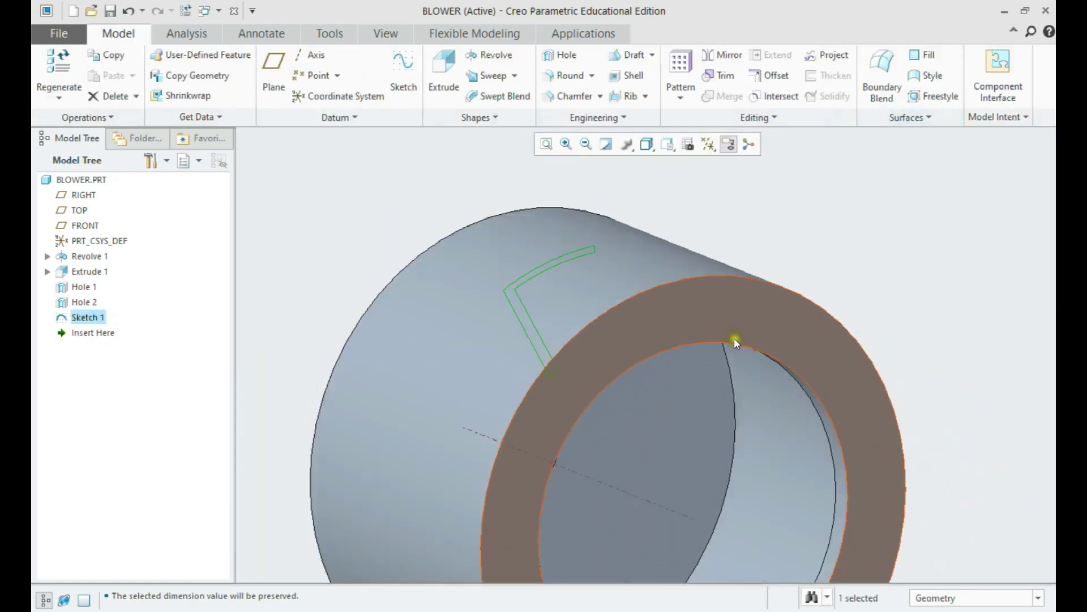
click(792, 216)
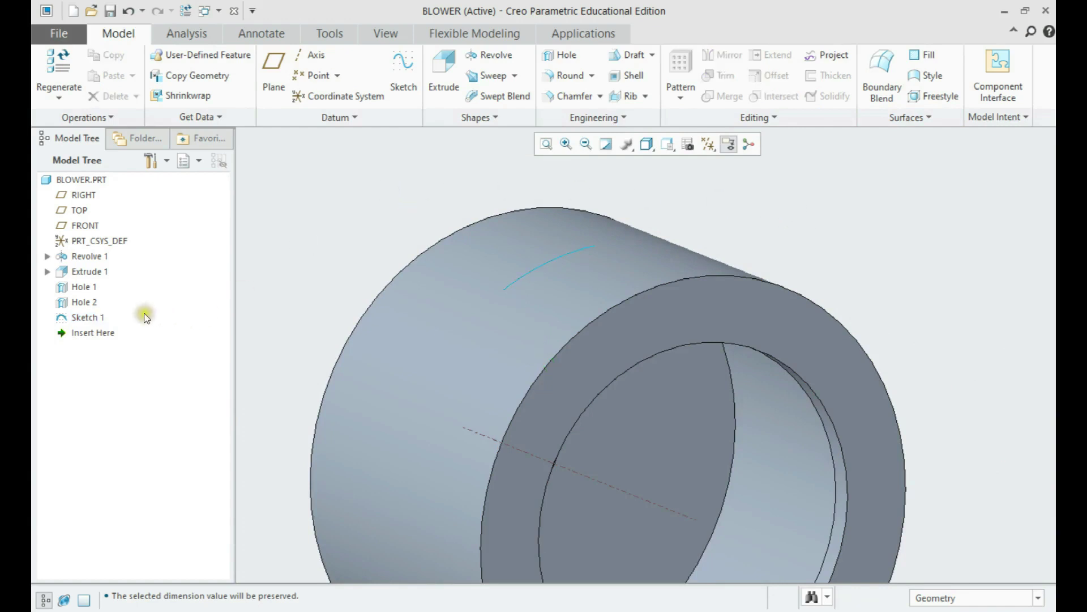
Step: Start an extrude of Sketch 1 with its first side reaching up to the front ring's inner face
click(98, 317)
click(444, 73)
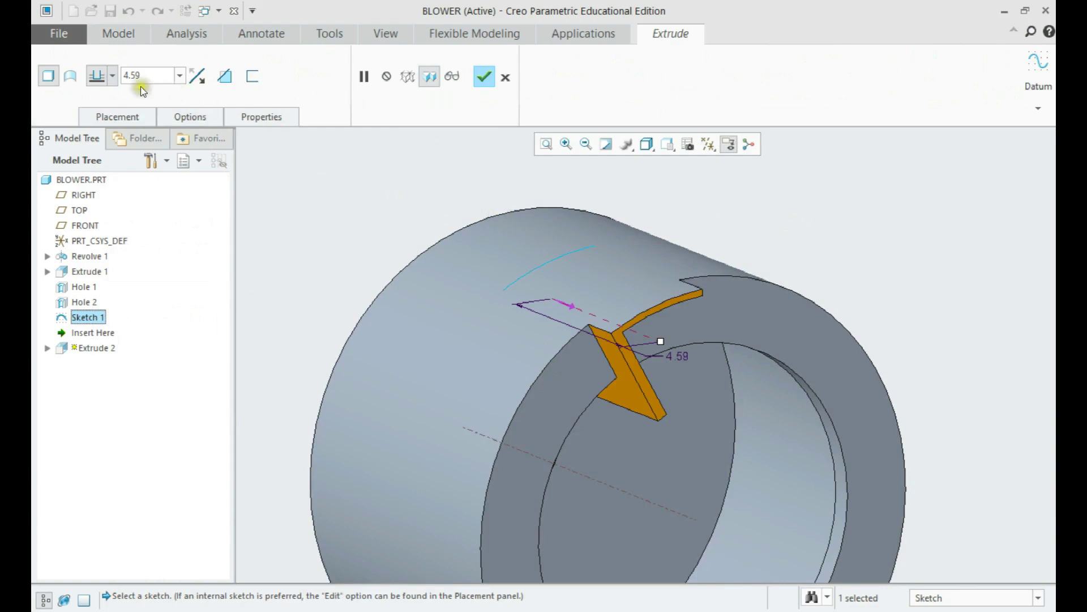
click(113, 76)
click(97, 202)
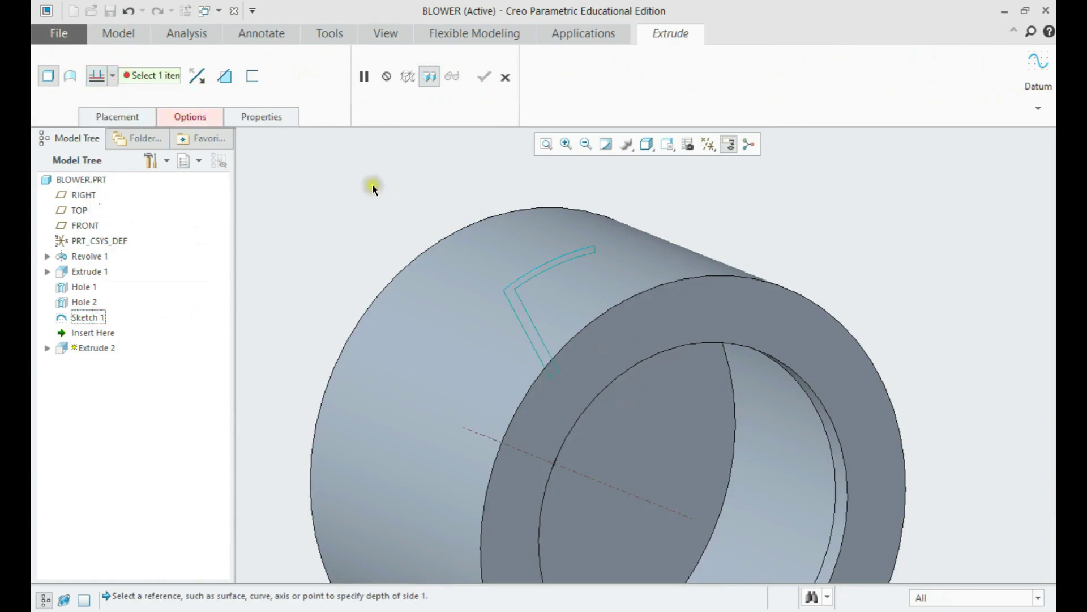
middle_drag(372, 184, 520, 240)
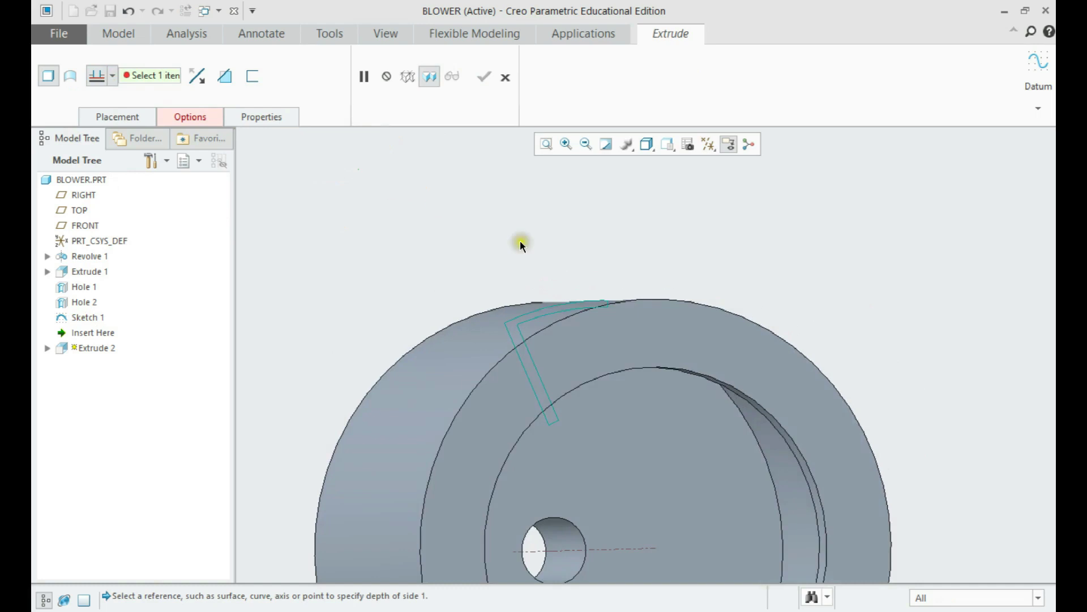
click(641, 340)
middle_drag(648, 332, 656, 240)
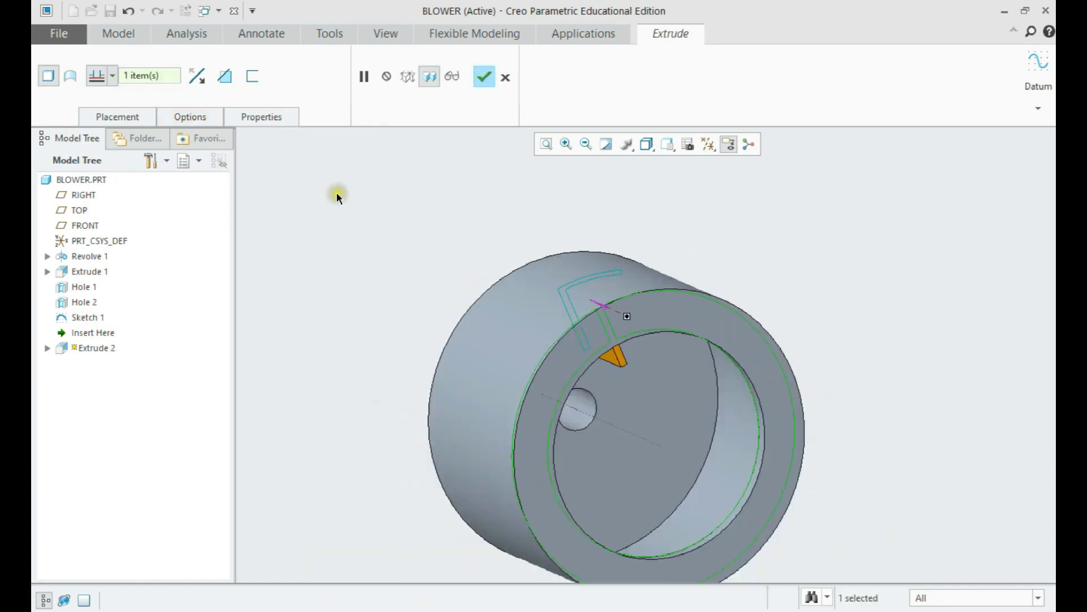
Step: Extend the extrude's second side up to the rear disc's inner face using the To Selected depth
click(203, 115)
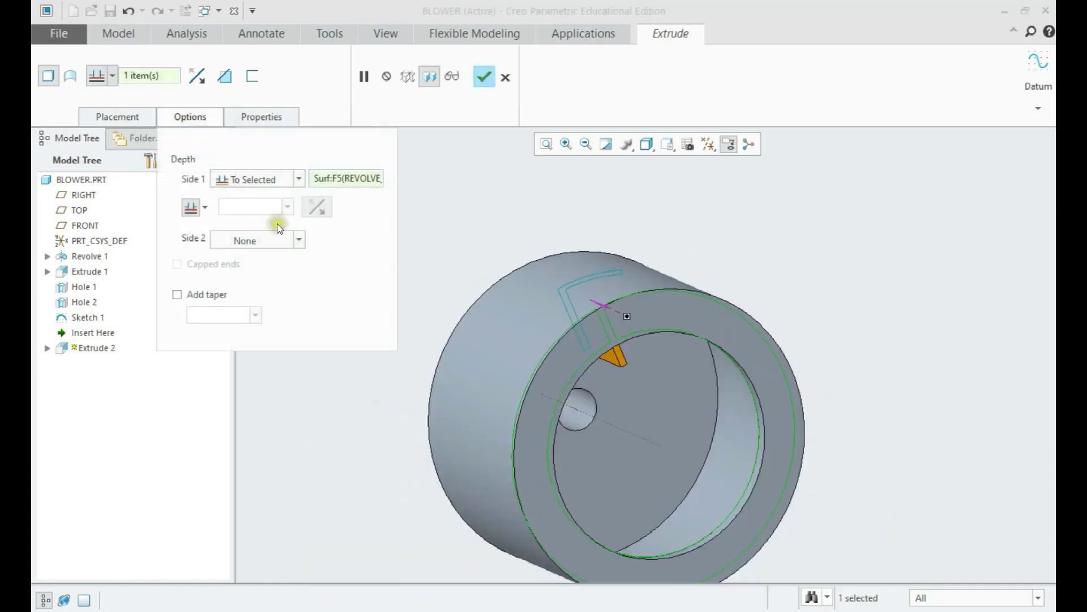
click(286, 239)
click(281, 283)
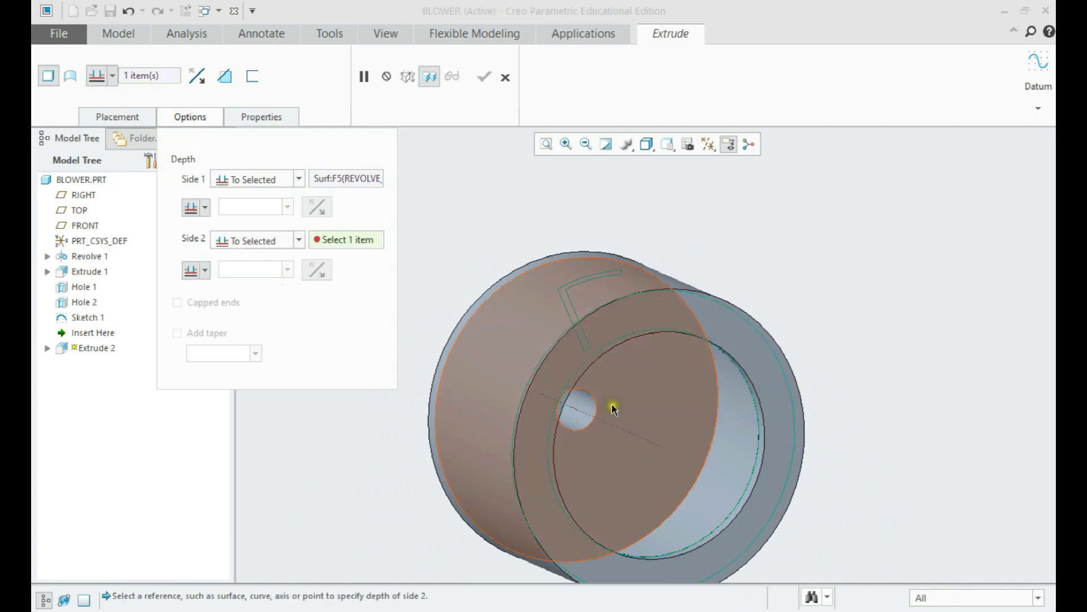
click(672, 398)
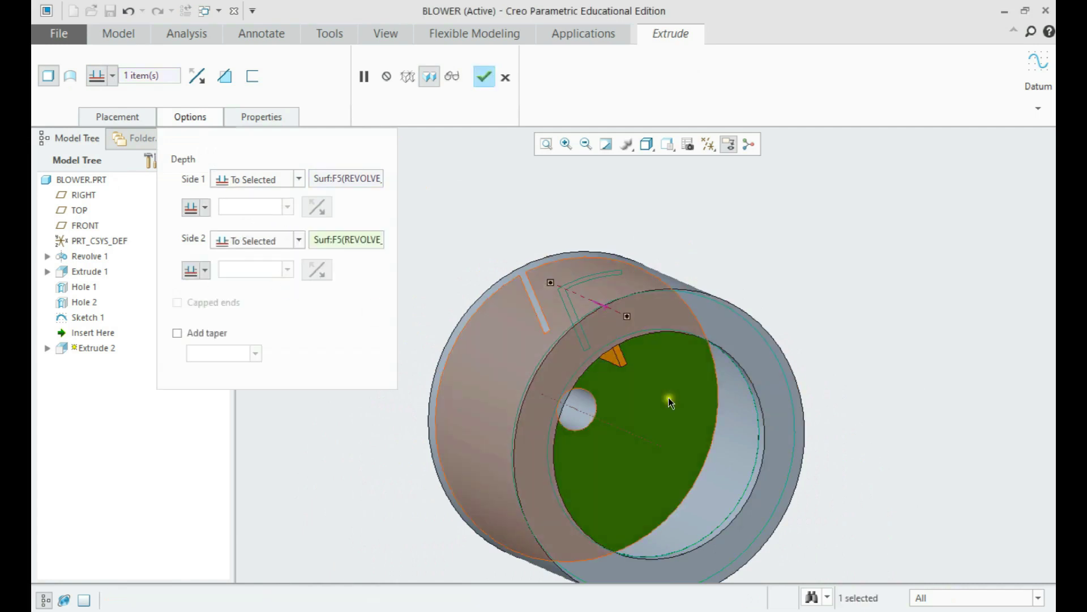
Step: Make the extrude remove material outside the blade profile by flipping the cut side, and complete it
click(225, 77)
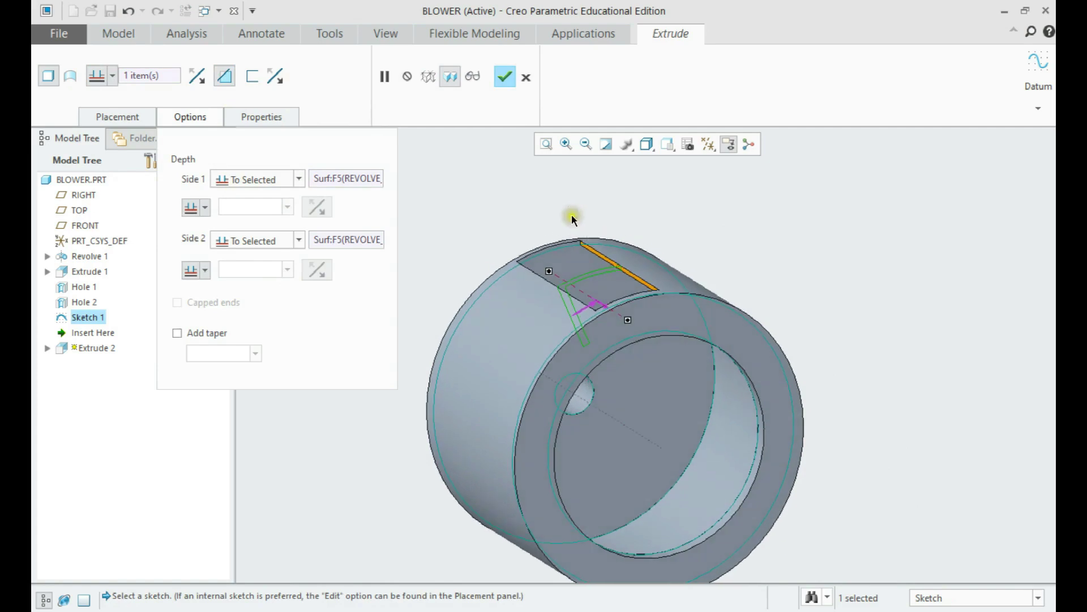
click(190, 116)
click(279, 81)
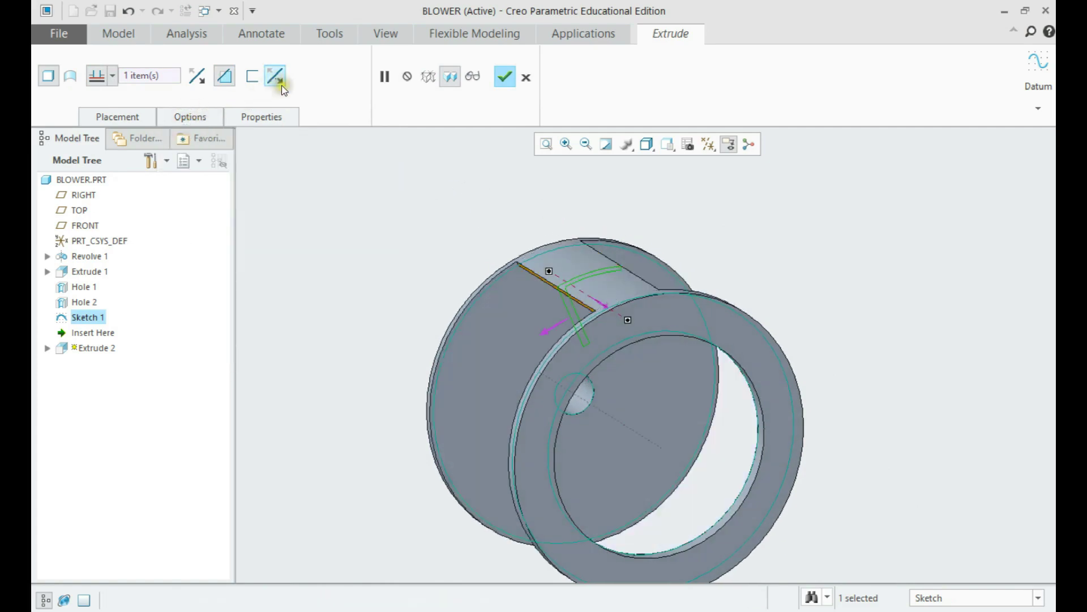
mouse_move(468, 167)
middle_down()
mouse_move(495, 160)
mouse_move(483, 175)
mouse_move(442, 162)
mouse_move(469, 167)
middle_up()
middle_click(469, 167)
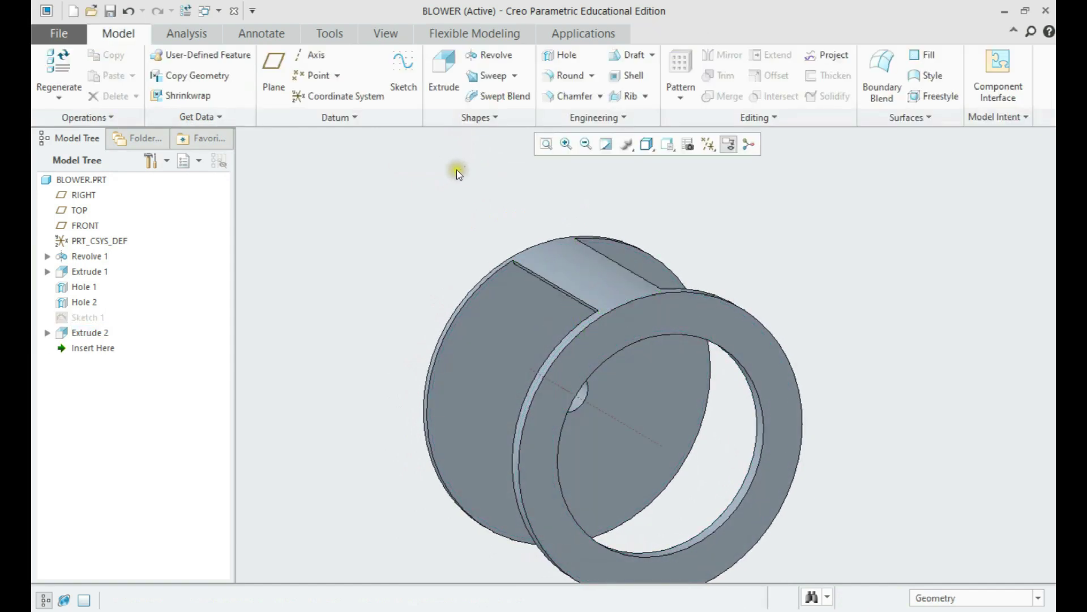
Step: Start another solid extrude of Sketch 1 with its first side reaching up to the front ring's inner face
click(444, 73)
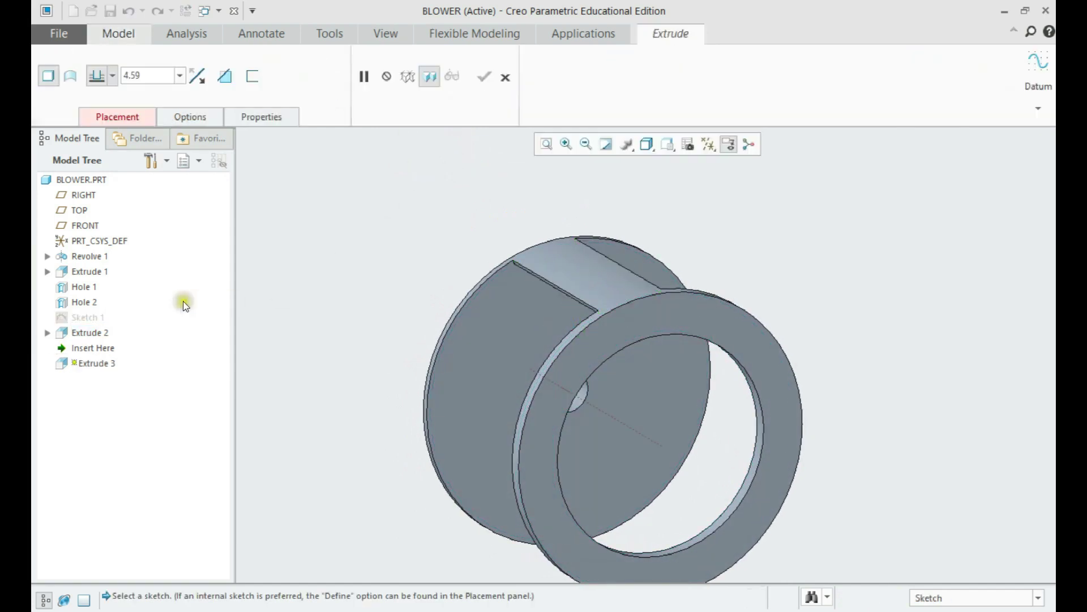
click(86, 317)
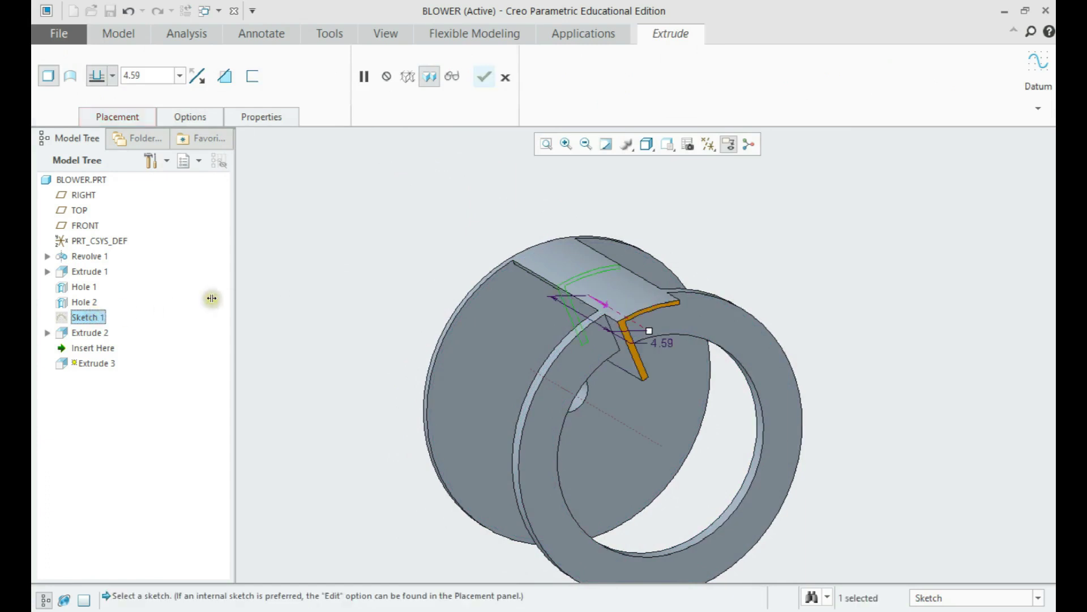
click(115, 77)
click(98, 209)
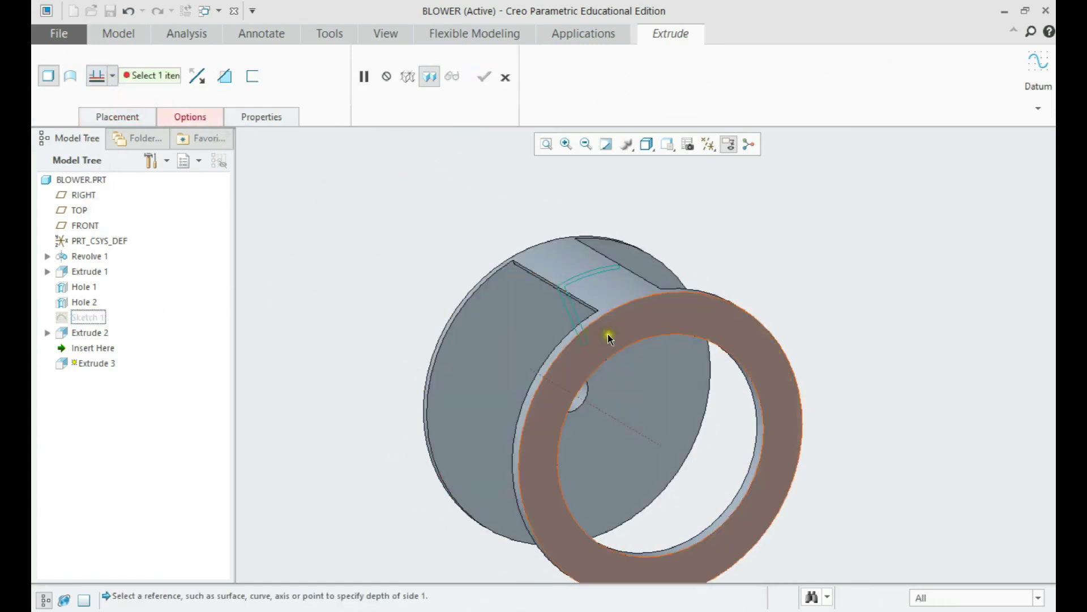
click(607, 334)
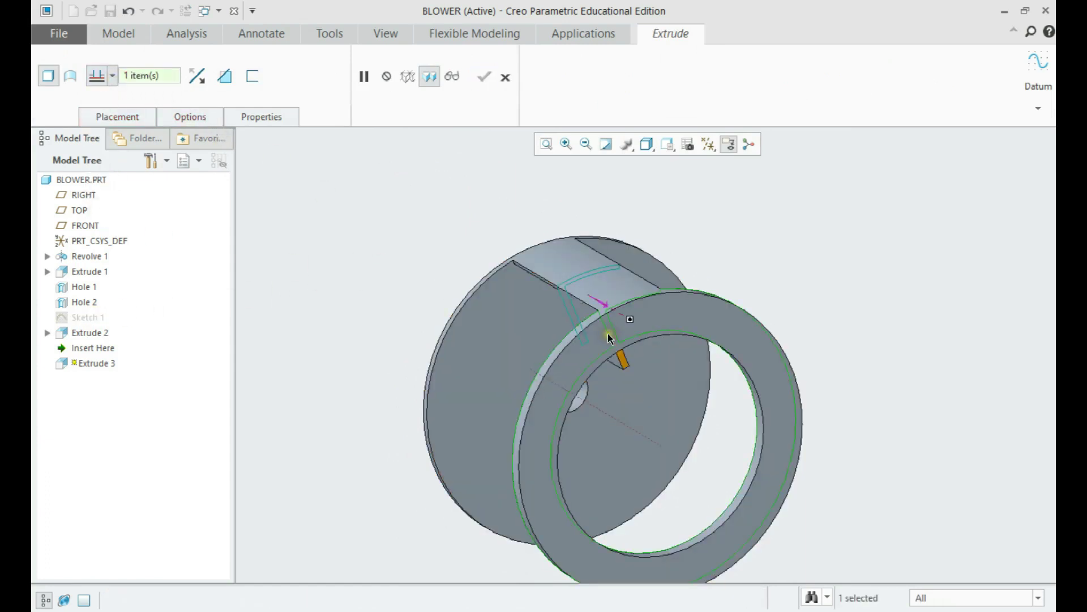
Step: Extend the blade extrude's second side up to the rear disc's inner face and complete the feature
click(196, 111)
click(235, 236)
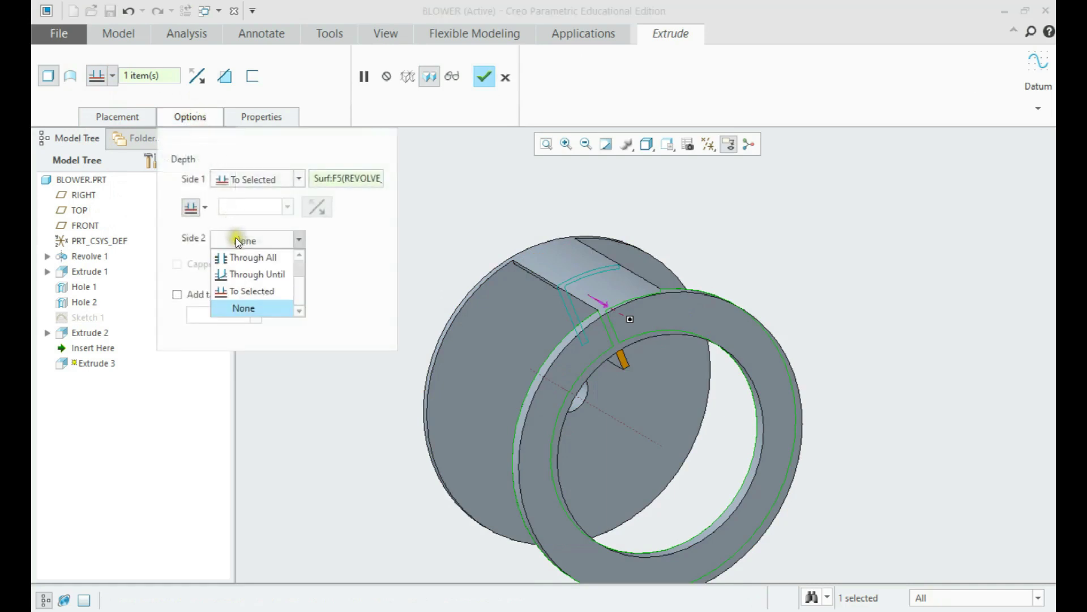
click(246, 291)
click(535, 338)
scroll(487, 227, up, 2)
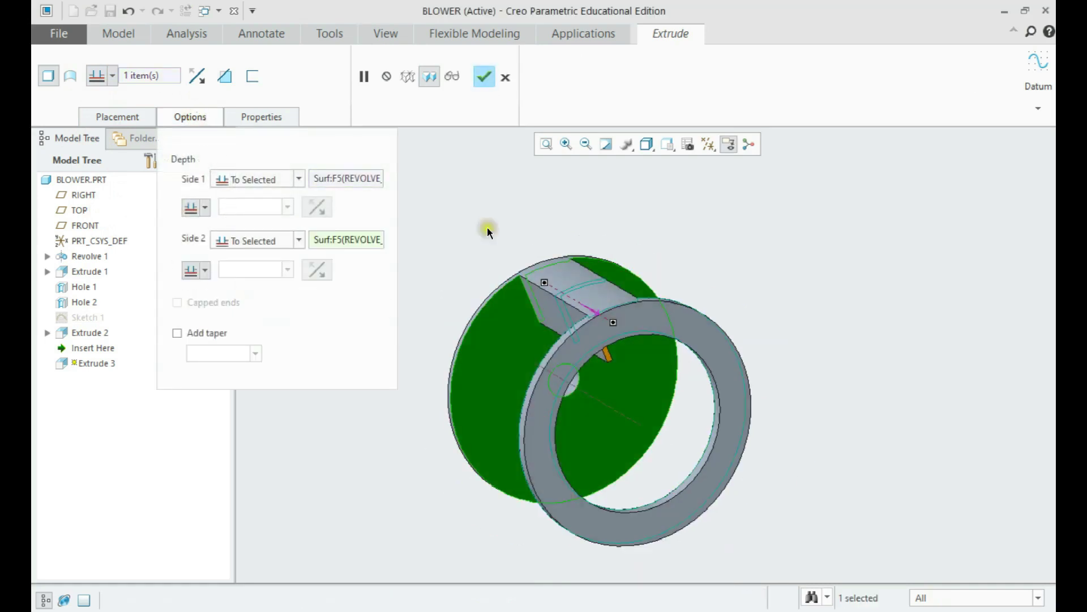
middle_click(487, 228)
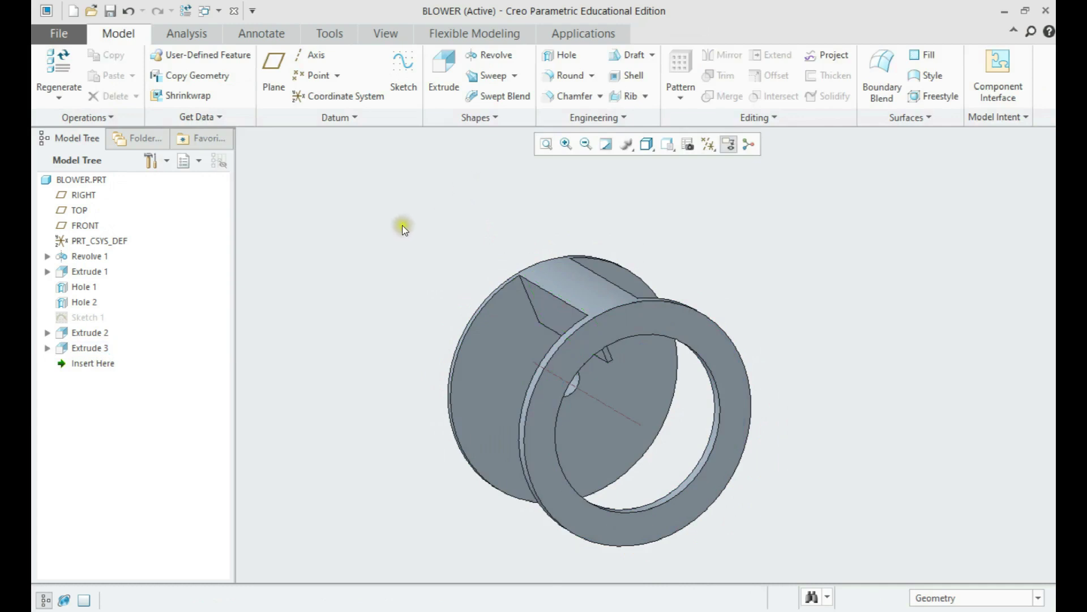
Step: Start an Axis pattern of Extrude 3 around the housing's central axis
click(86, 348)
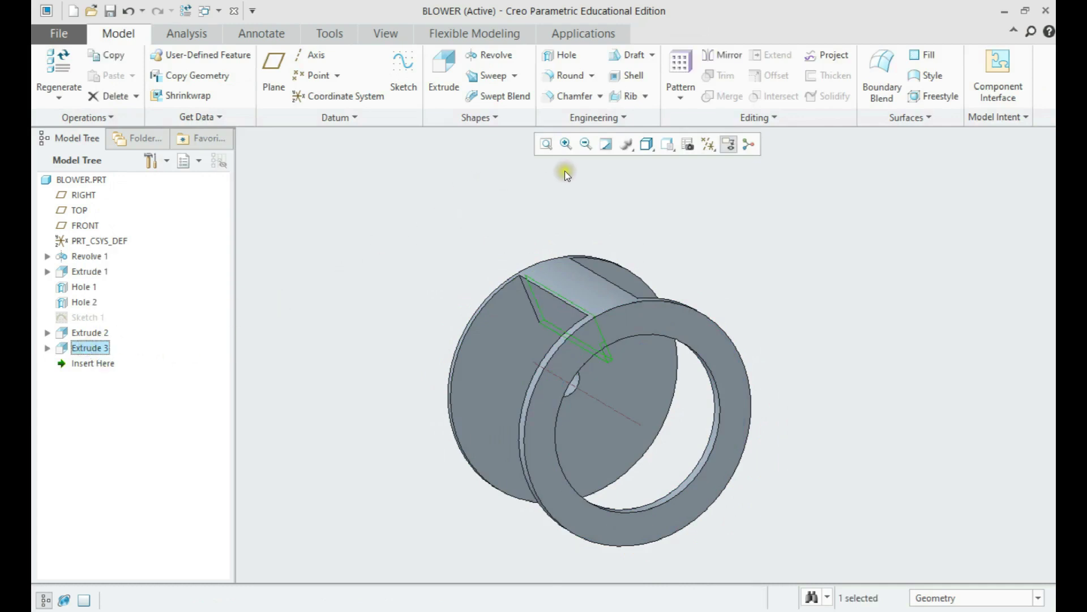
click(678, 63)
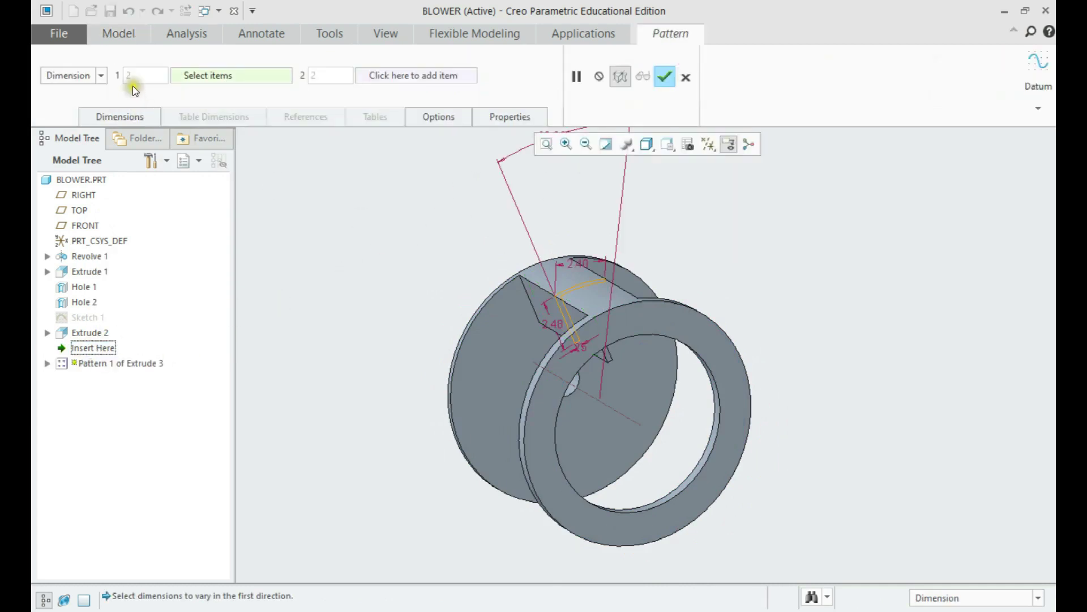
click(100, 75)
click(72, 126)
click(73, 77)
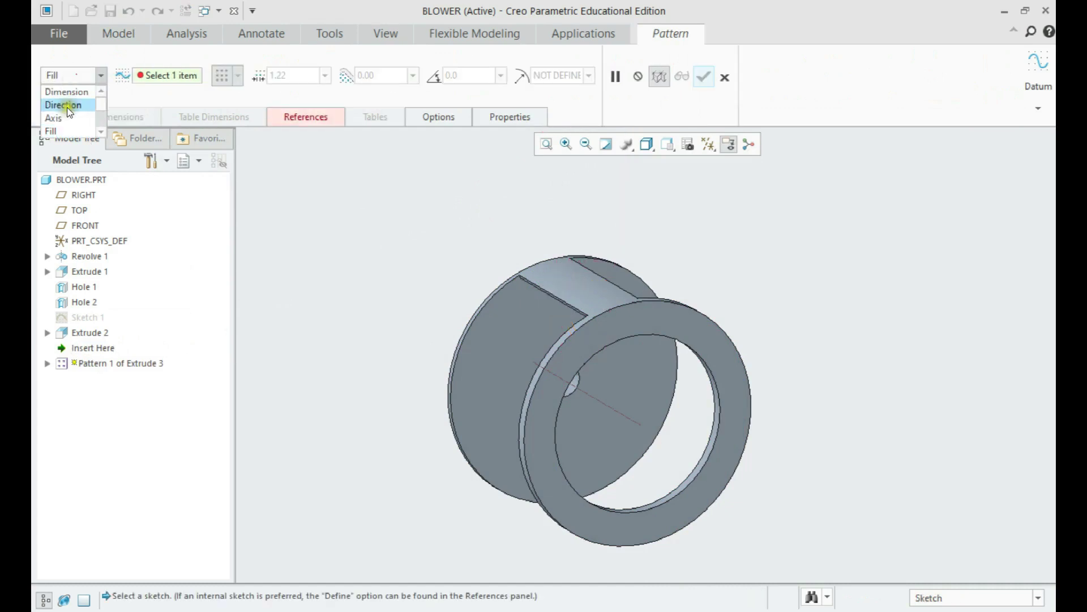
click(66, 116)
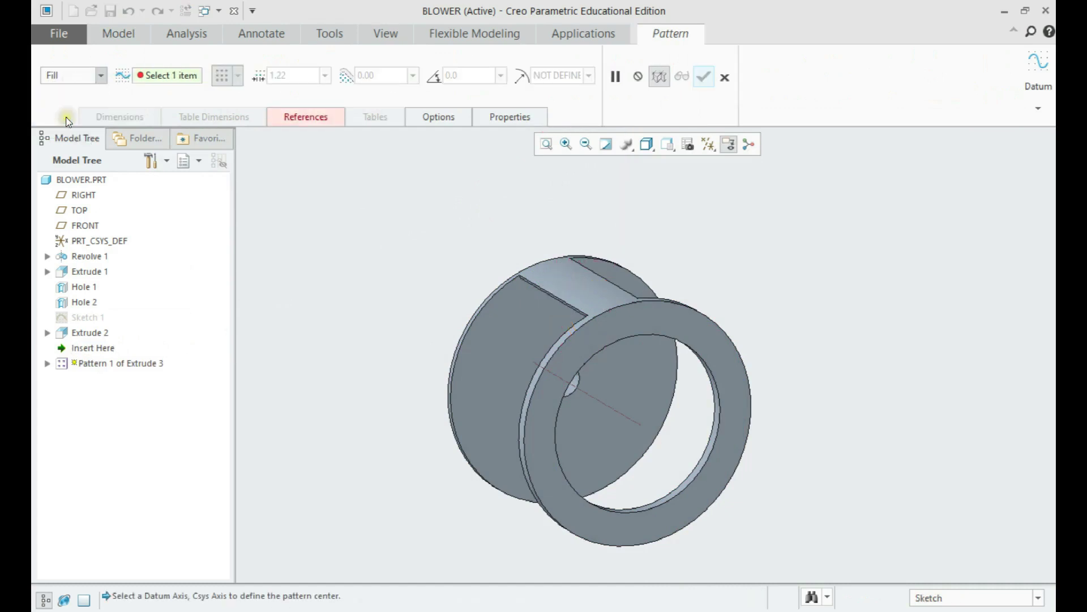
click(602, 398)
Step: Set the blade pattern to 6 members spread equally over 360 degrees, and complete it
click(300, 75)
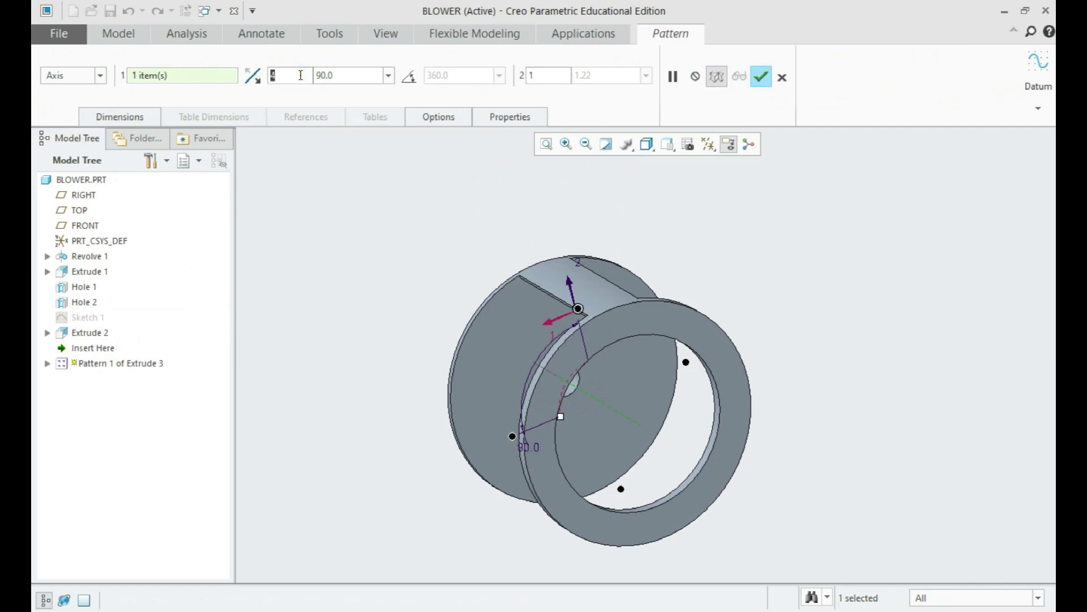
text(6)
click(410, 77)
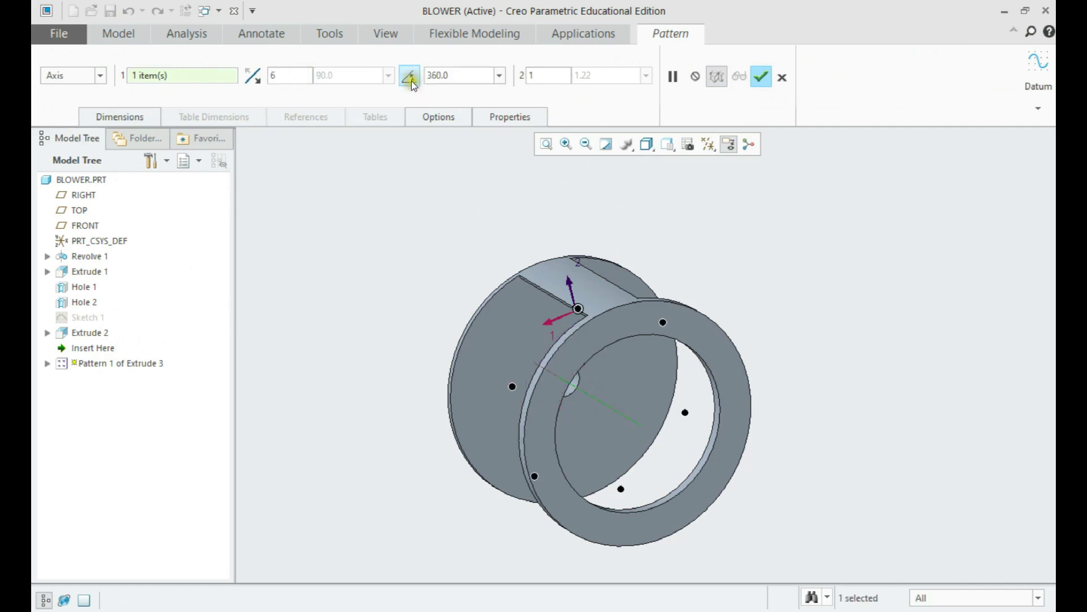
click(759, 76)
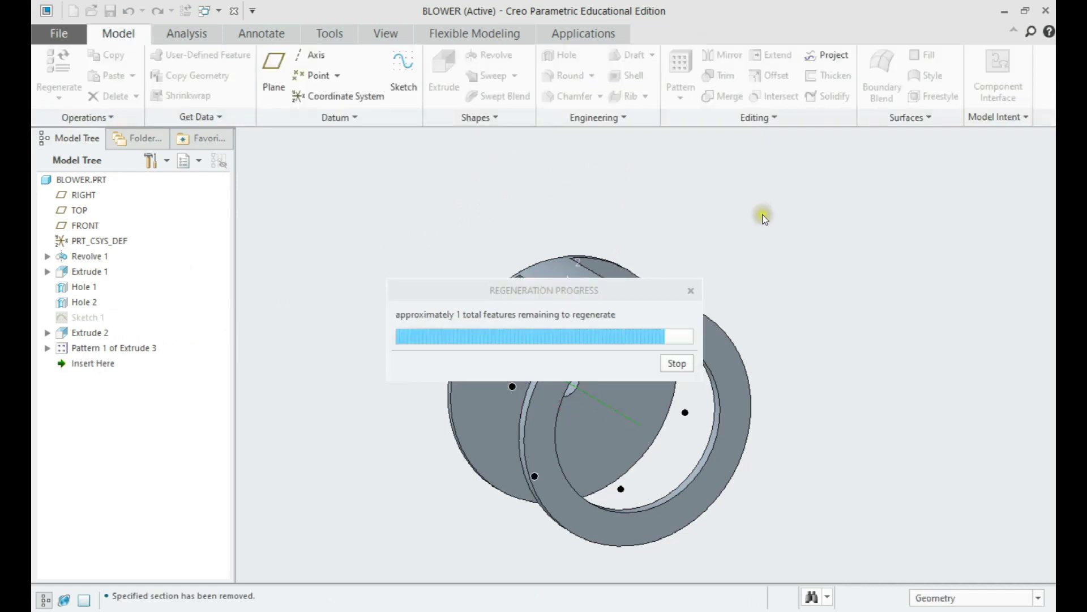
click(716, 203)
middle_drag(577, 276, 859, 338)
key(ctrl+d)
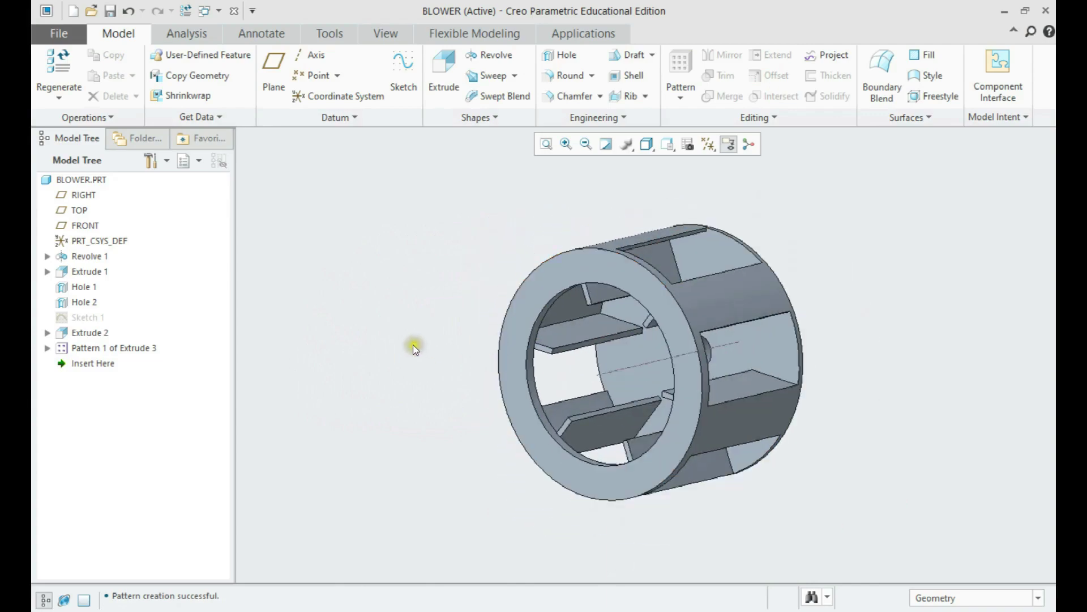